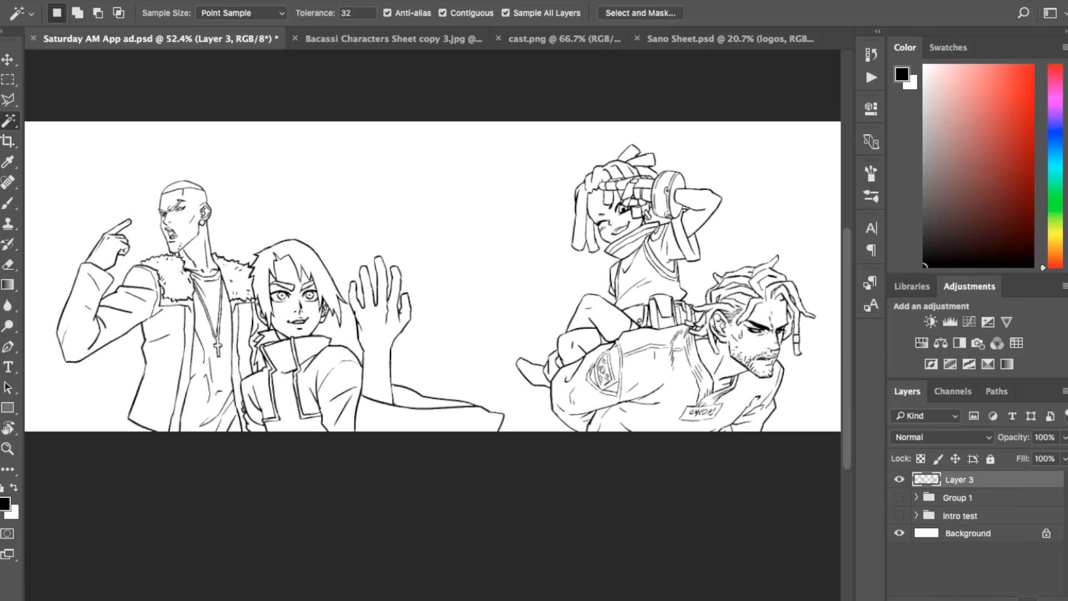
# Step: Add a new layer above Layer 3 and name it tone
pyautogui.click(1028, 594)
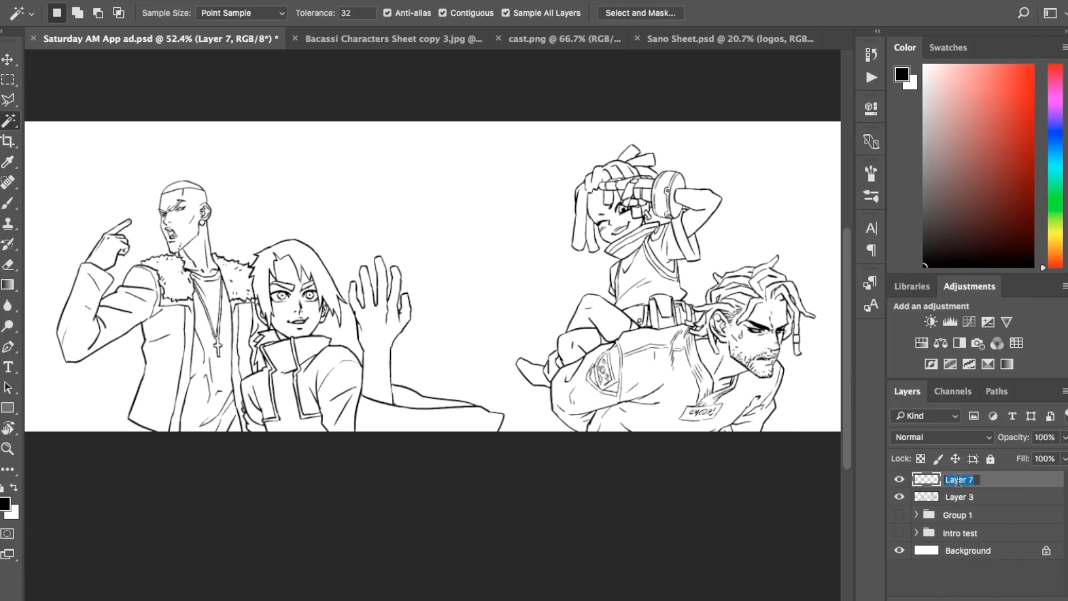
pyautogui.press('Return')
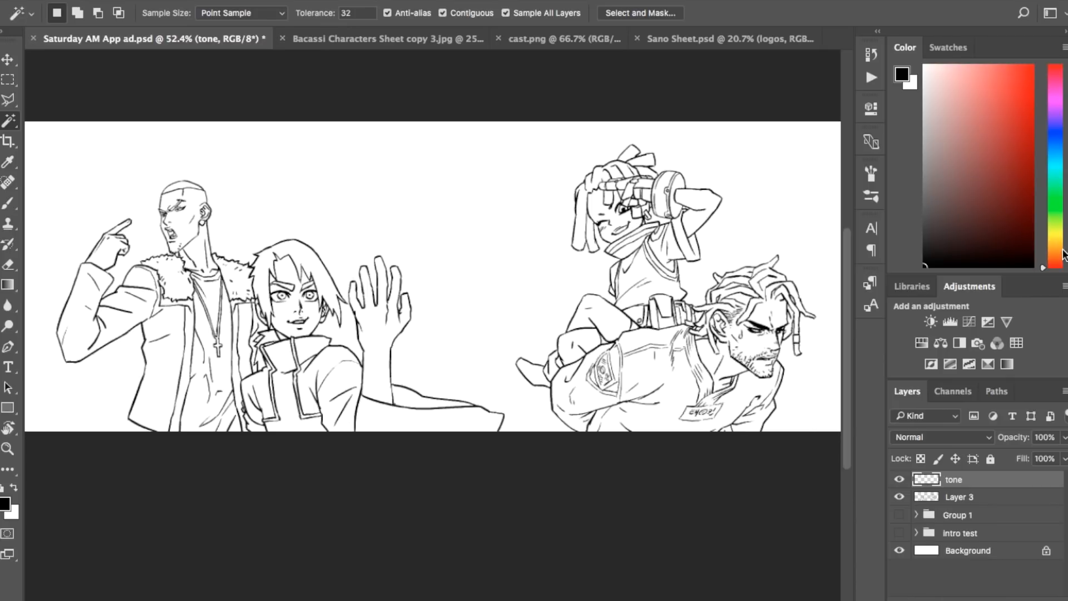
# Step: Choose a dark, saturated blue as the foreground colour
pyautogui.moveTo(1059, 265); pyautogui.dragTo(1059, 249)
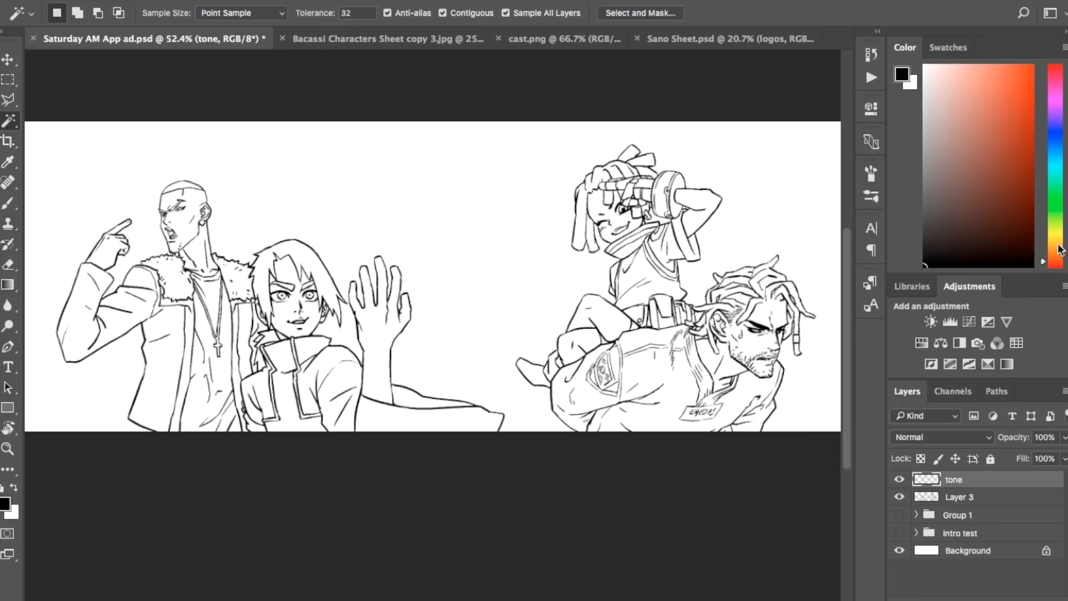
pyautogui.click(1059, 66)
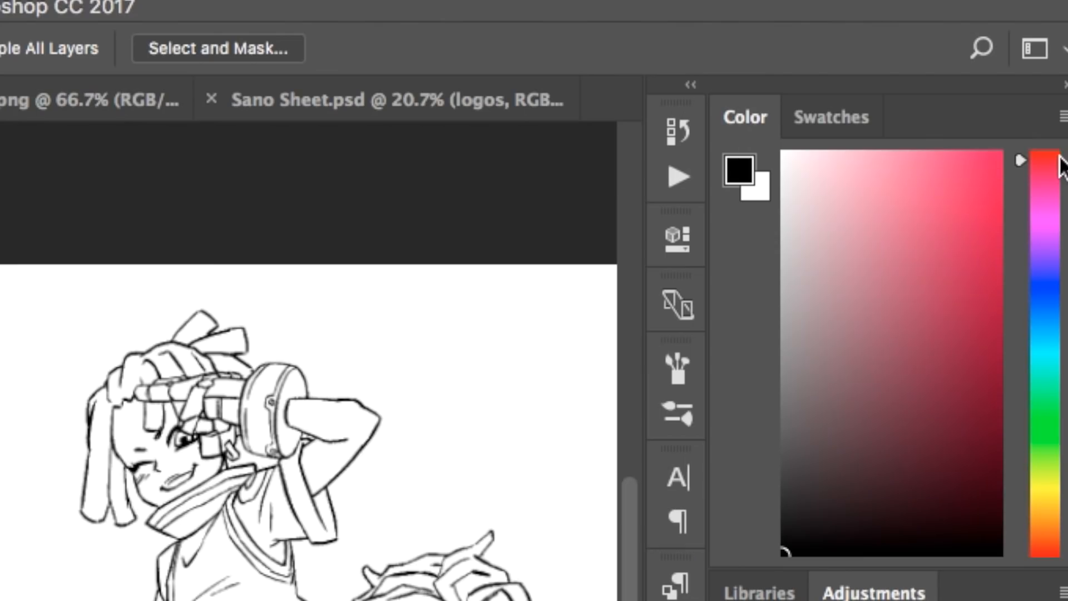
pyautogui.moveTo(1048, 254)
pyautogui.mouseDown()
pyautogui.moveTo(1049, 311)
pyautogui.moveTo(1058, 299)
pyautogui.mouseUp()
pyautogui.moveTo(957, 389); pyautogui.dragTo(1003, 396)
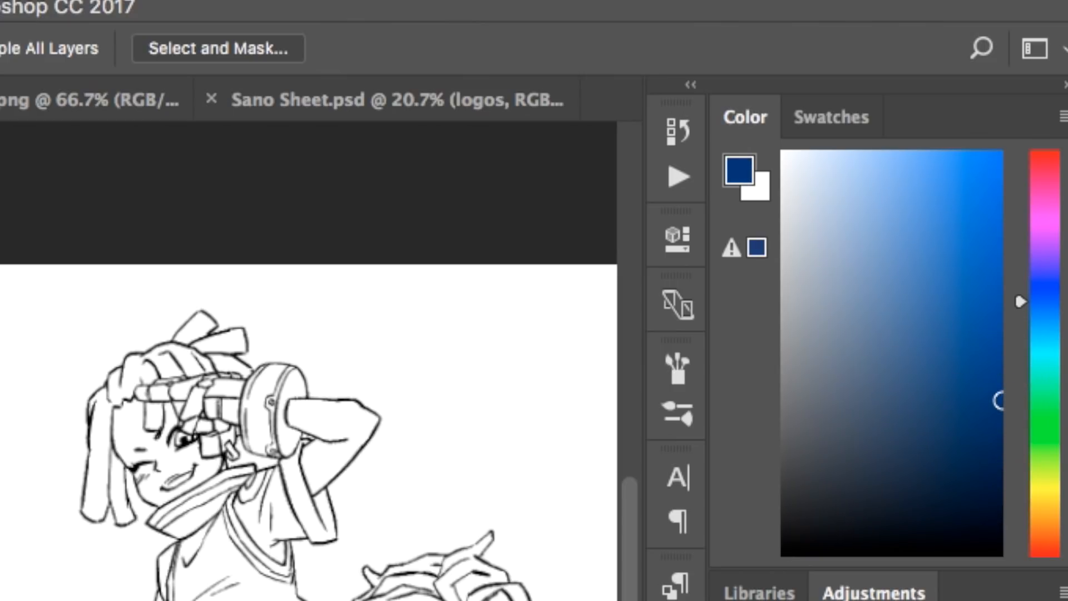
# Step: Set the tone layer's blend mode to Linear Burn and its opacity to 10%
pyautogui.click(950, 437)
pyautogui.click(919, 500)
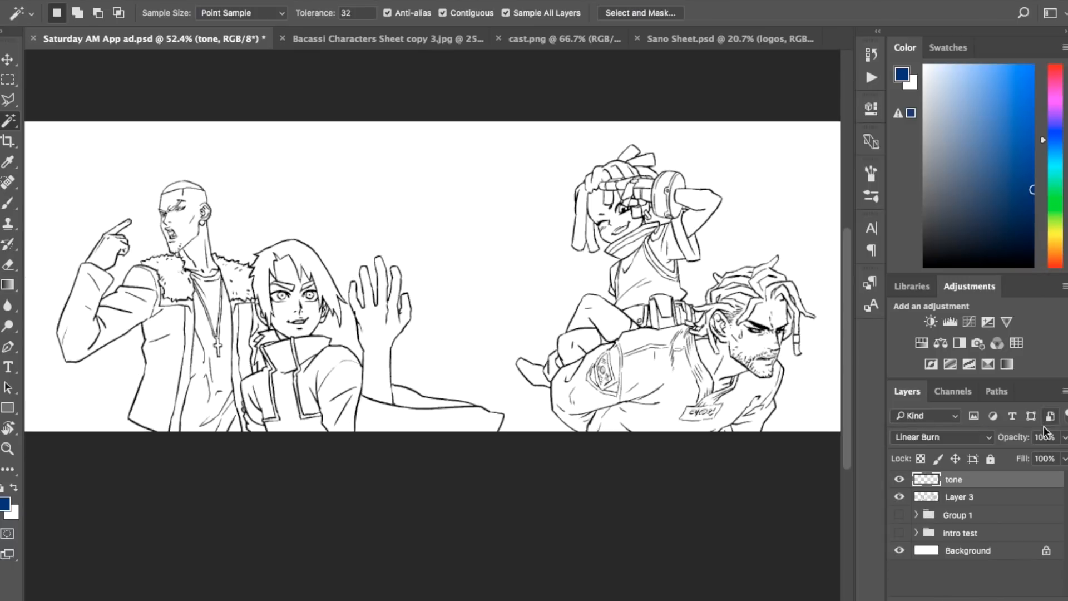
pyautogui.click(1045, 437)
# Step: Select the white background around the characters, adding the enclosed gap under the child's raised arm to the selection
pyautogui.click(507, 302)
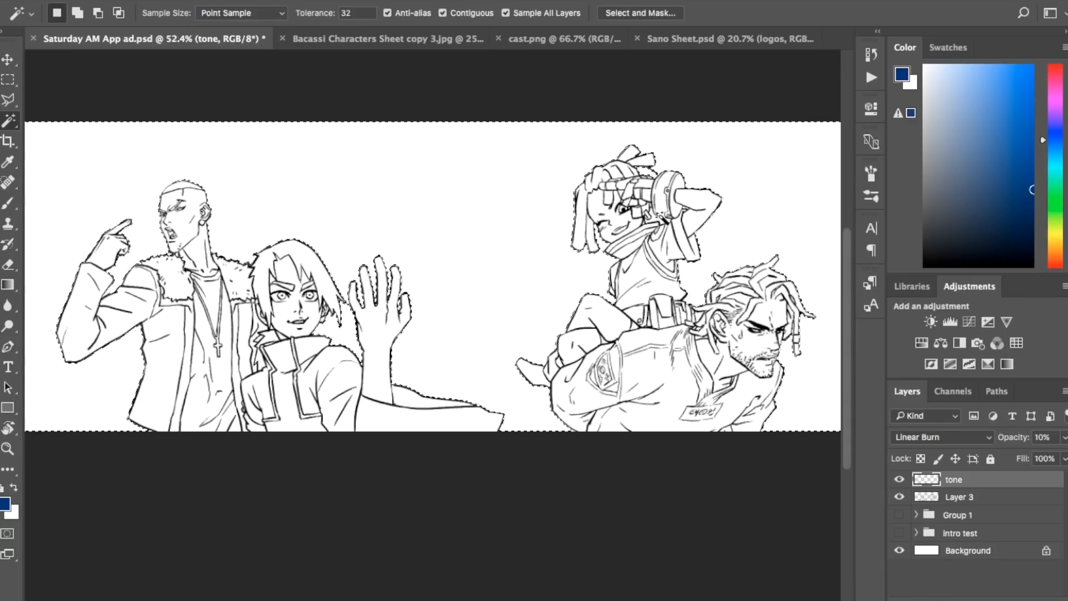
pyautogui.press('shift')
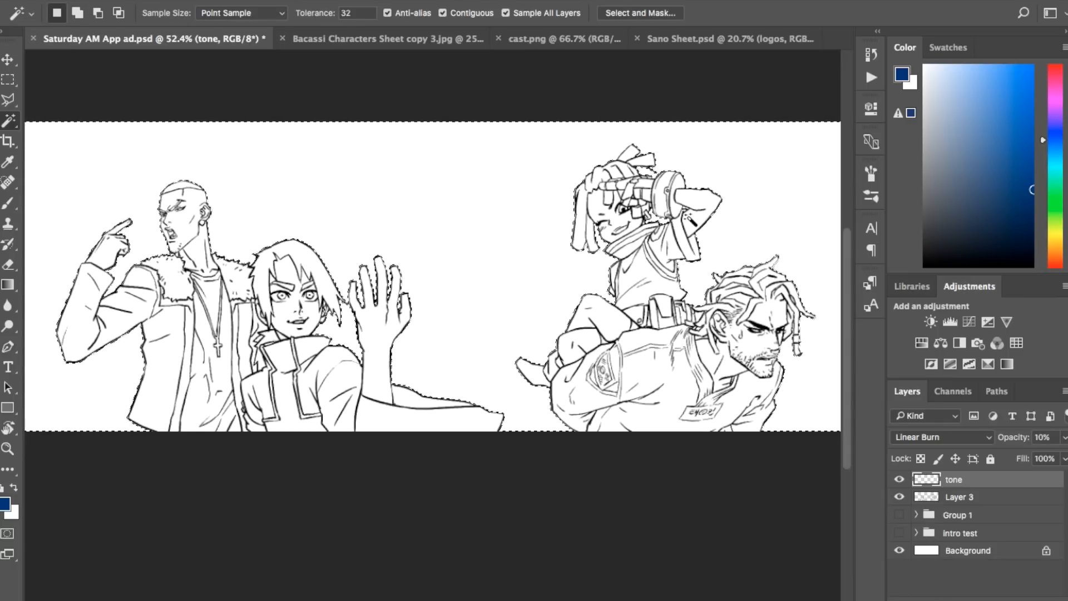
pyautogui.scroll(4, 691, 220)
pyautogui.hscroll(5, 692, 219)
pyautogui.keyDown('shift'); pyautogui.click(723, 87); pyautogui.keyUp('shift')
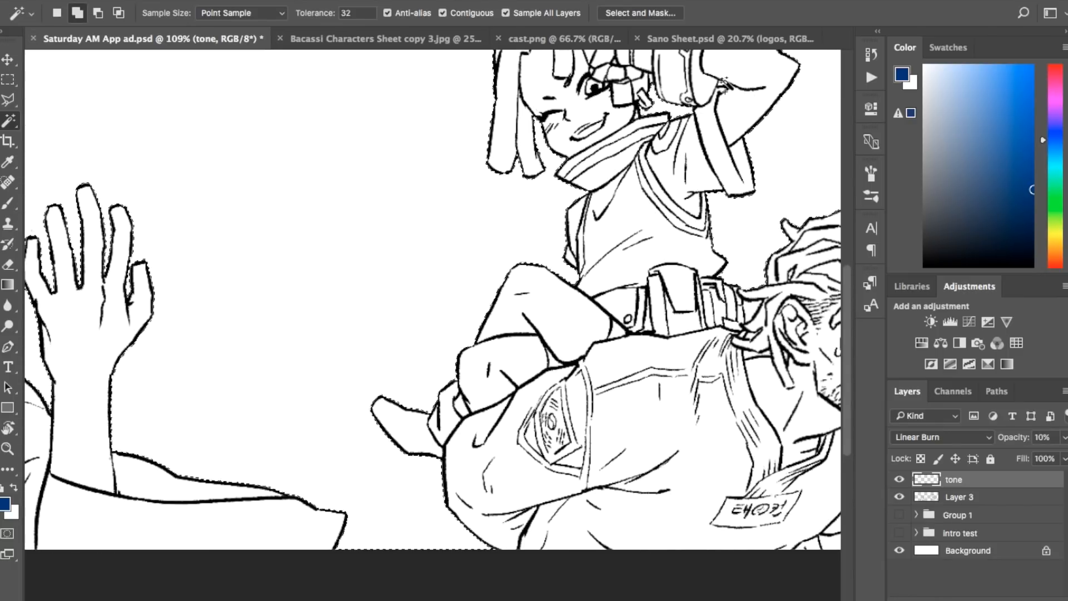
# Step: Examine the selection edges around all four characters for gaps or missed background areas
pyautogui.scroll(-2, 738, 176)
pyautogui.hscroll(3, 739, 177)
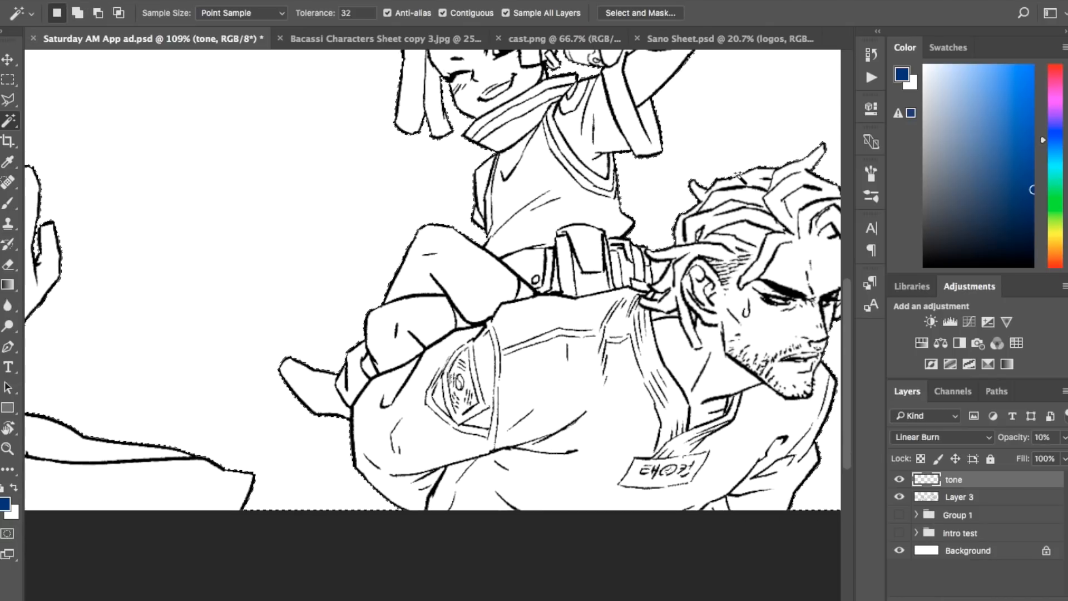
pyautogui.scroll(-2, 658, 273)
pyautogui.hscroll(2, 658, 272)
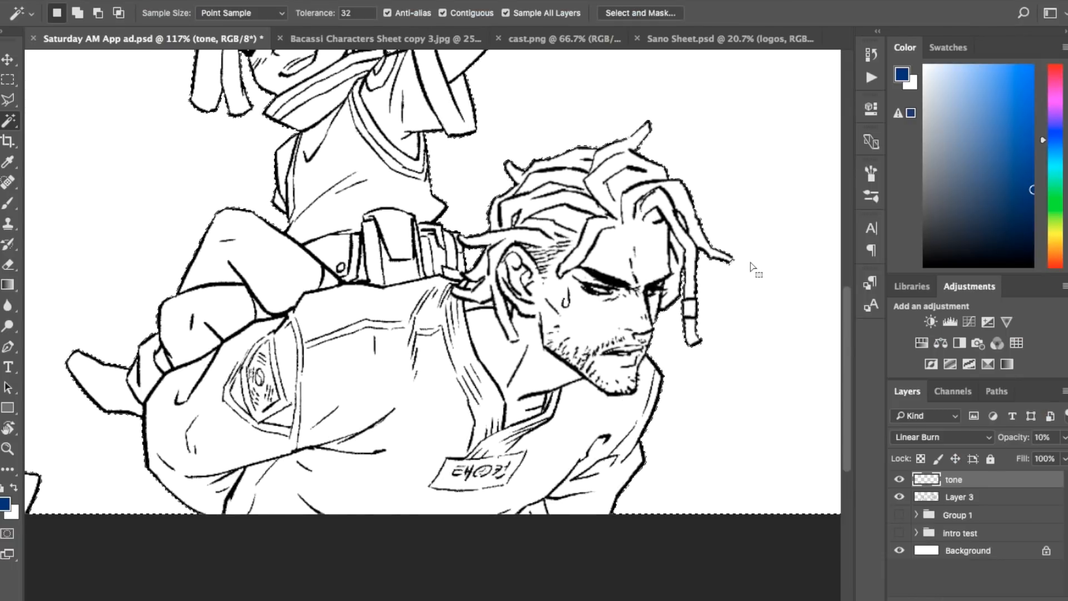
pyautogui.hscroll(-2, 751, 267)
pyautogui.scroll(-3, 748, 337)
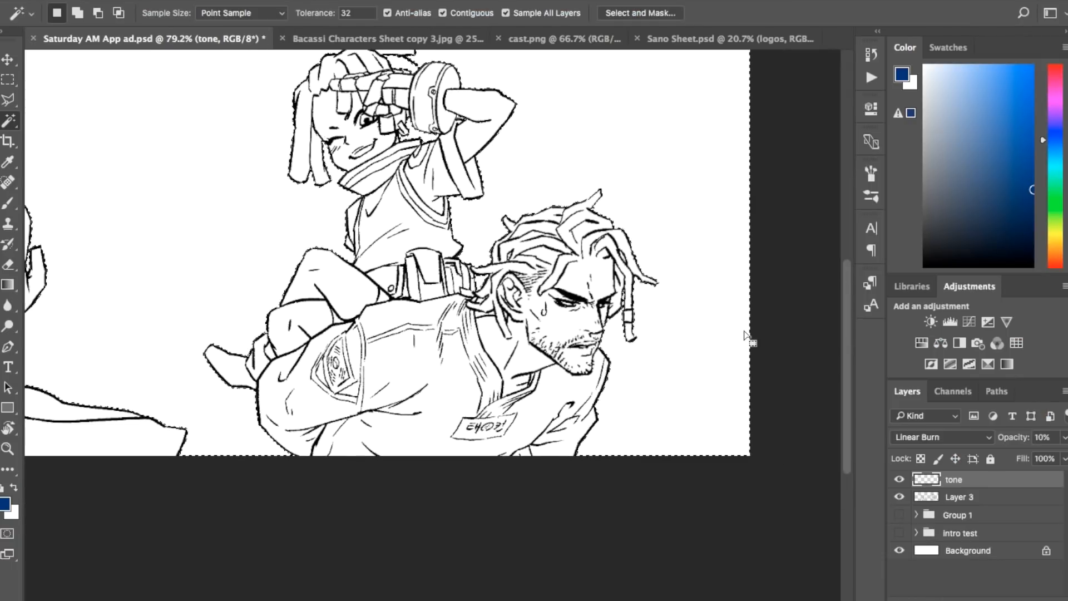
pyautogui.hscroll(-10, 557, 300)
pyautogui.hscroll(-5, 371, 268)
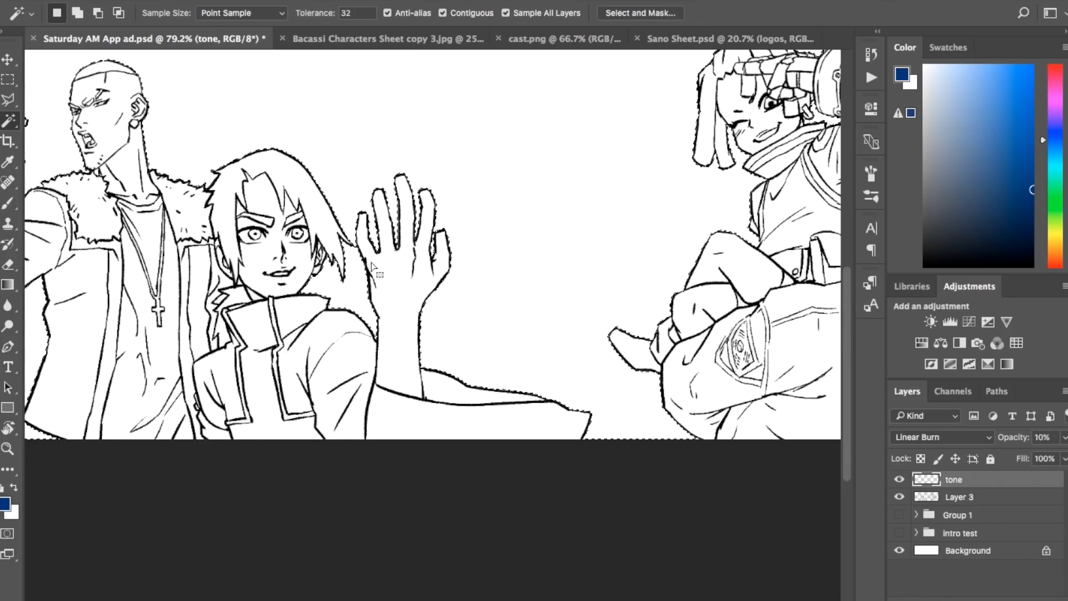
pyautogui.scroll(5, 372, 267)
pyautogui.scroll(-5, 372, 266)
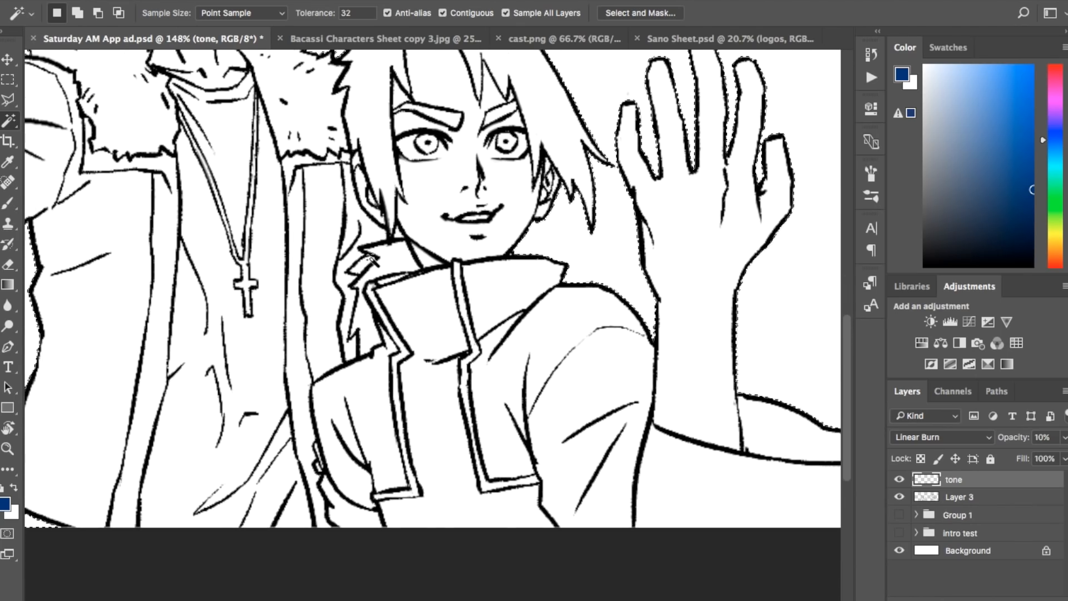
pyautogui.scroll(-3, 434, 311)
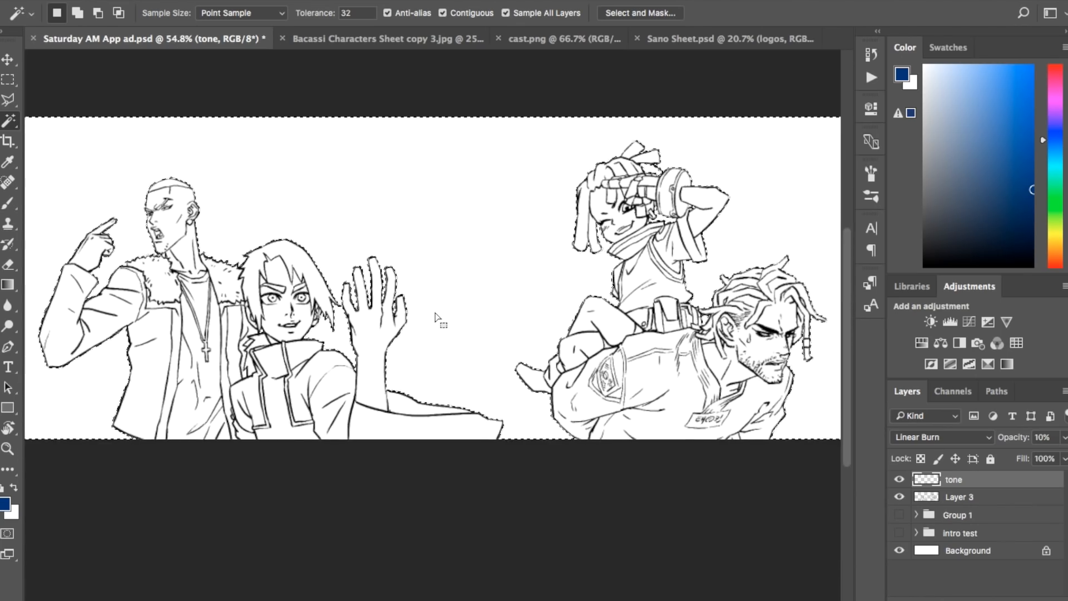
# Step: Invert the selection to cover the characters and fill it with the dark blue on the tone layer
pyautogui.click(233, 0)
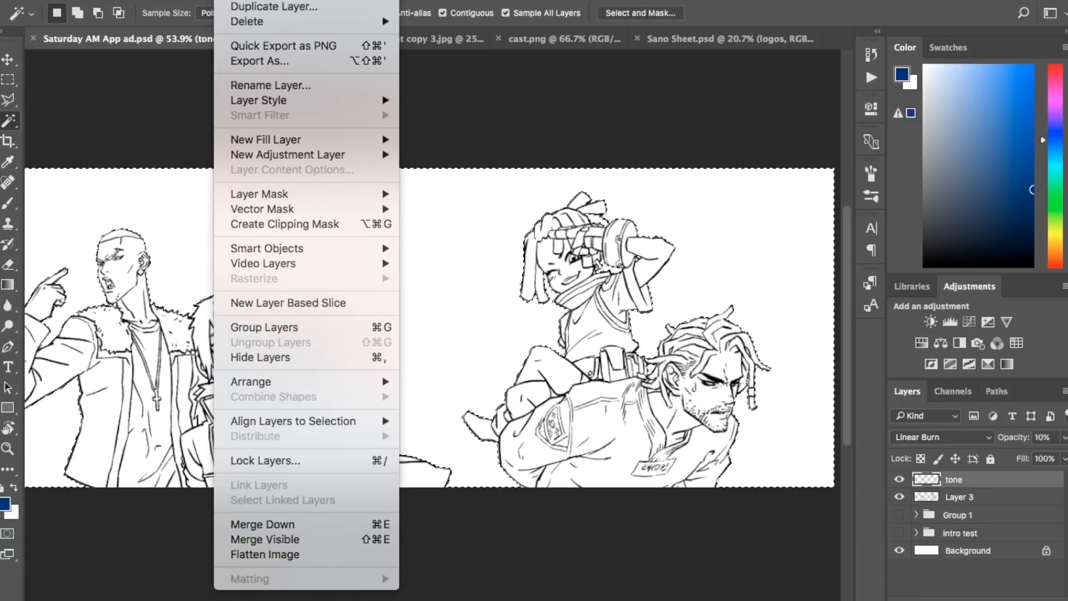
pyautogui.moveTo(311, 0)
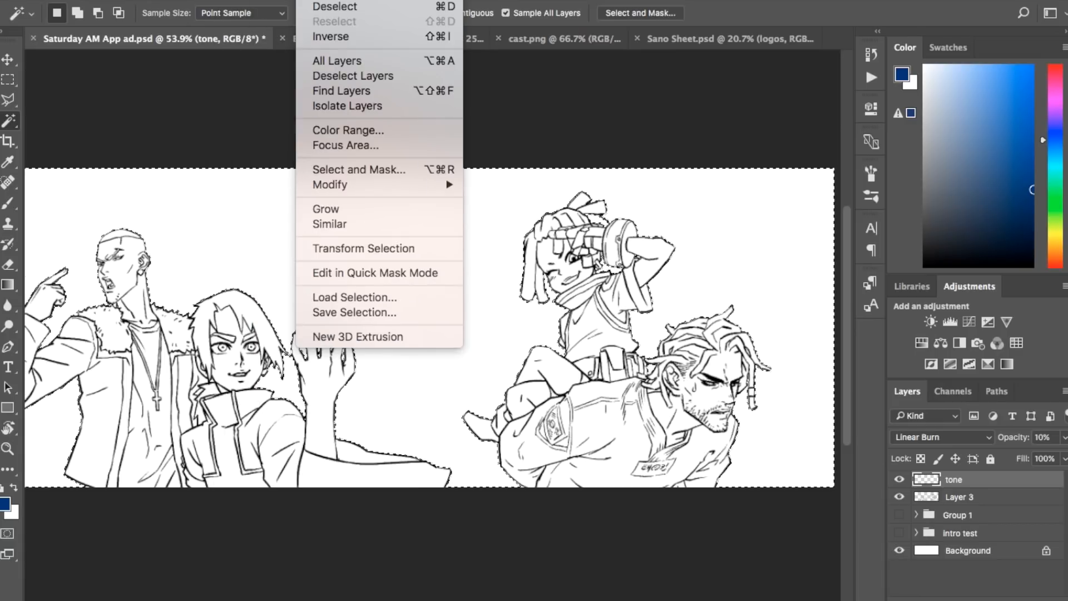
pyautogui.click(340, 38)
pyautogui.scroll(-2, 363, 106)
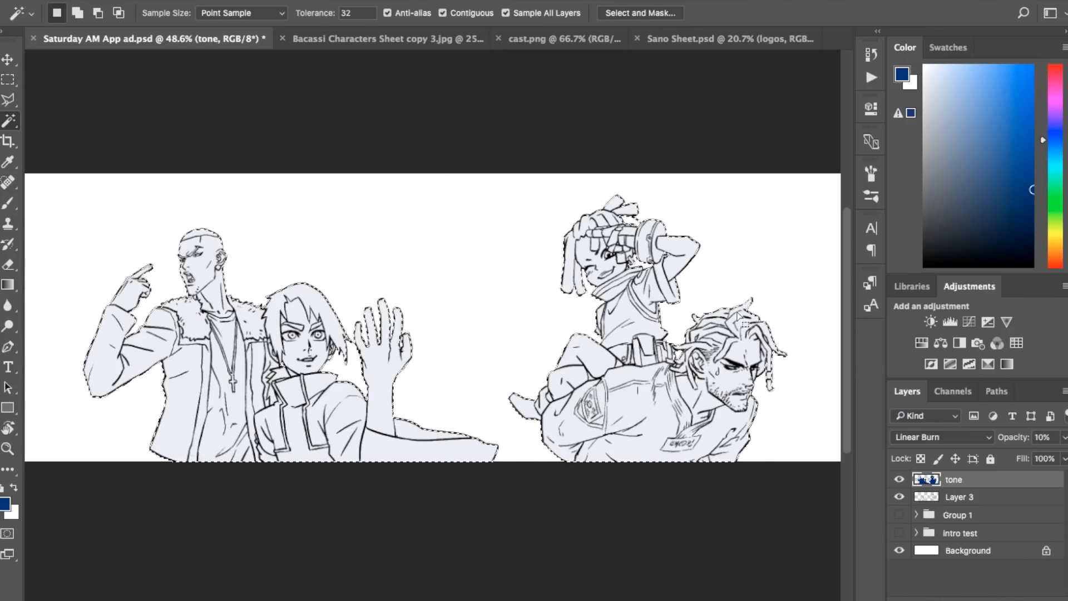
# Step: Duplicate the tone layer and rename the copy as shadow
pyautogui.rightClick(970, 478)
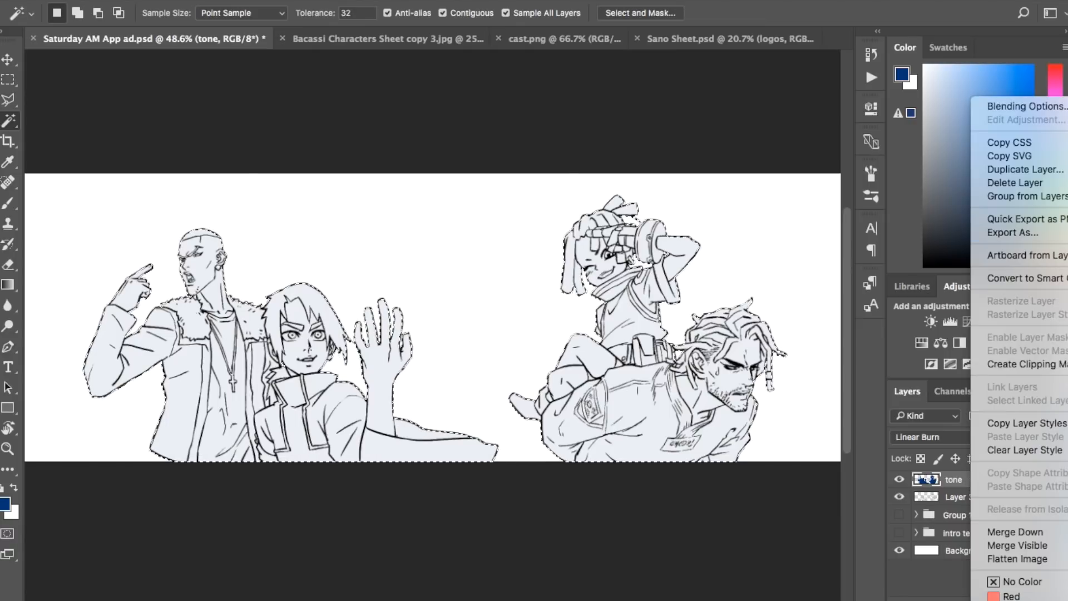
pyautogui.click(1026, 169)
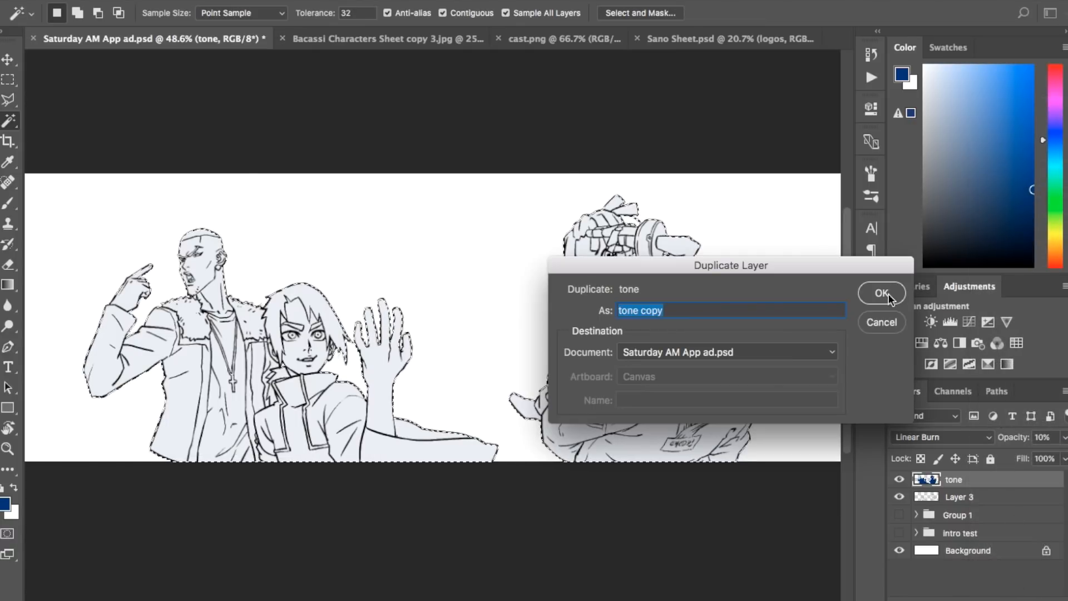
pyautogui.click(883, 294)
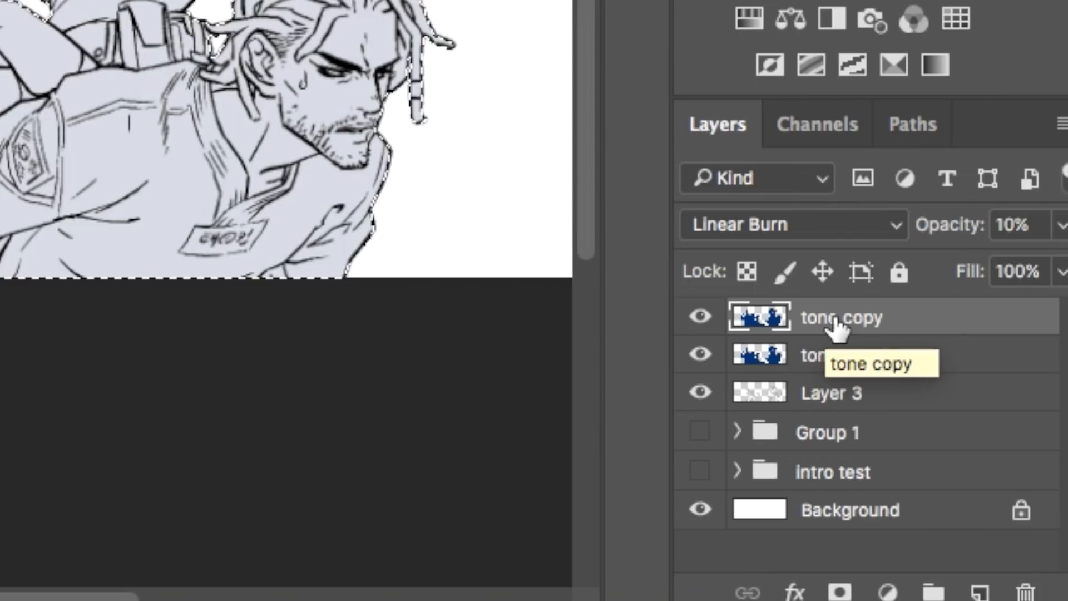
pyautogui.doubleClick(957, 482)
pyautogui.write('shadow')
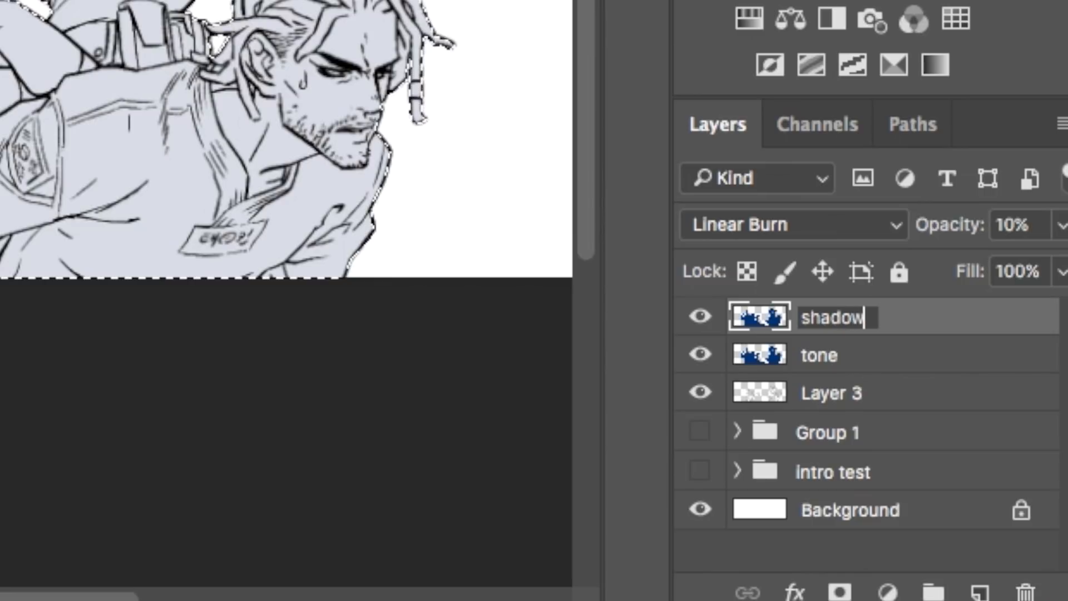
pyautogui.press('Return')
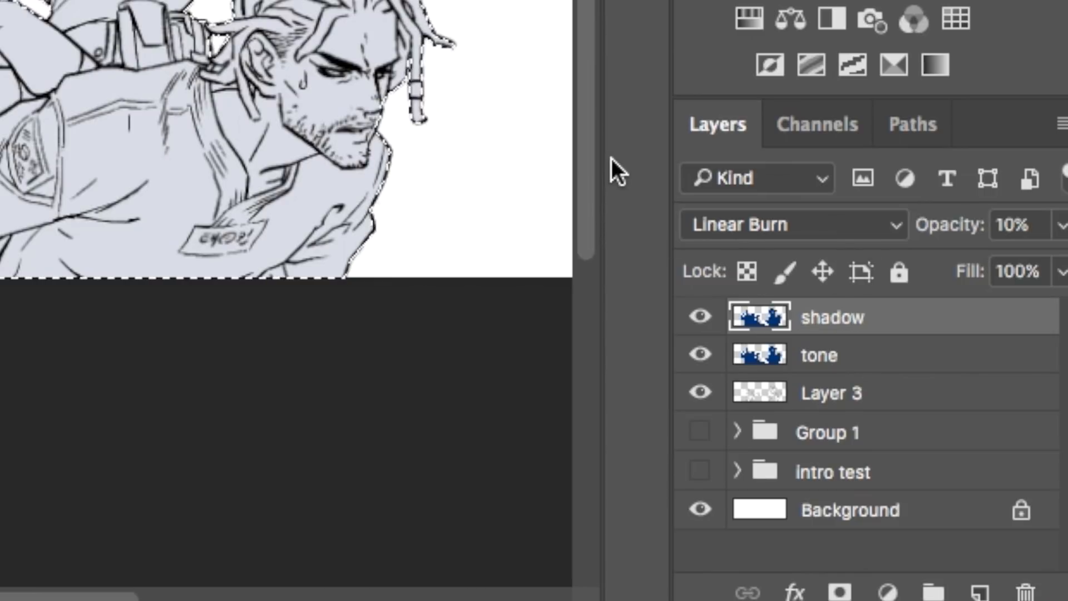
# Step: Clear the blue fill from the shadow layer and set its opacity to 35%
pyautogui.press('Delete')
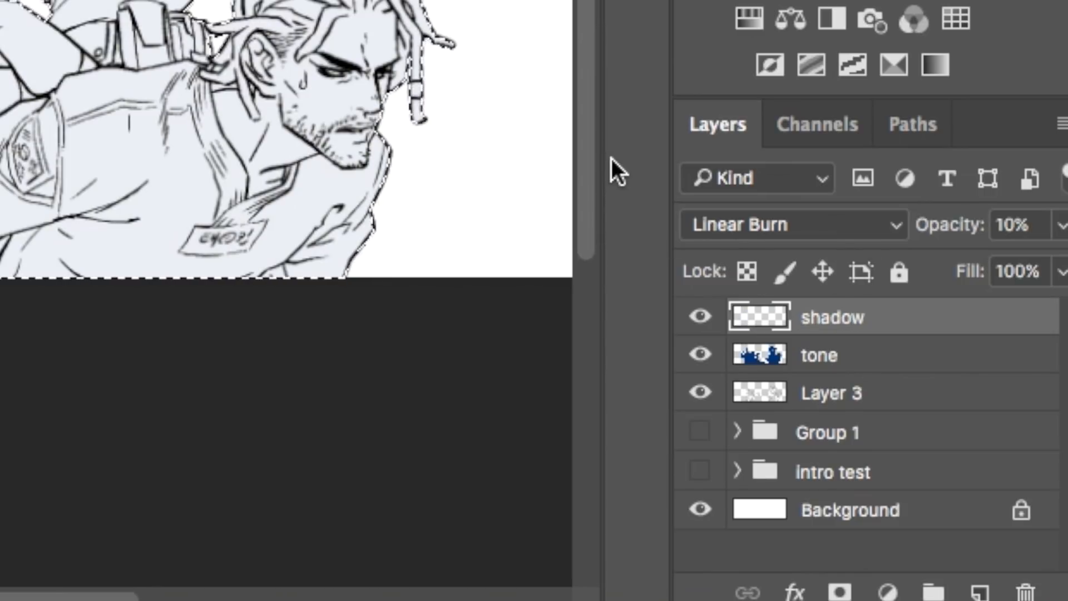
pyautogui.click(1017, 225)
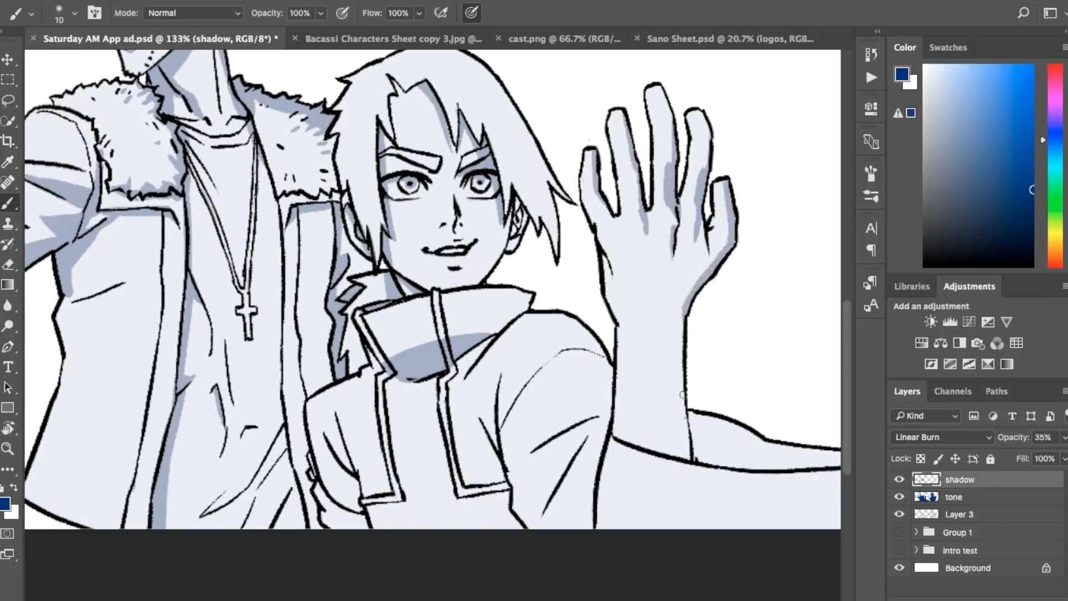
# Step: Brush shadows onto the fur-collared man and the long-haired character with the raised hand, covering skin, hair and clothing folds
pyautogui.moveTo(397, 136); pyautogui.dragTo(427, 195)
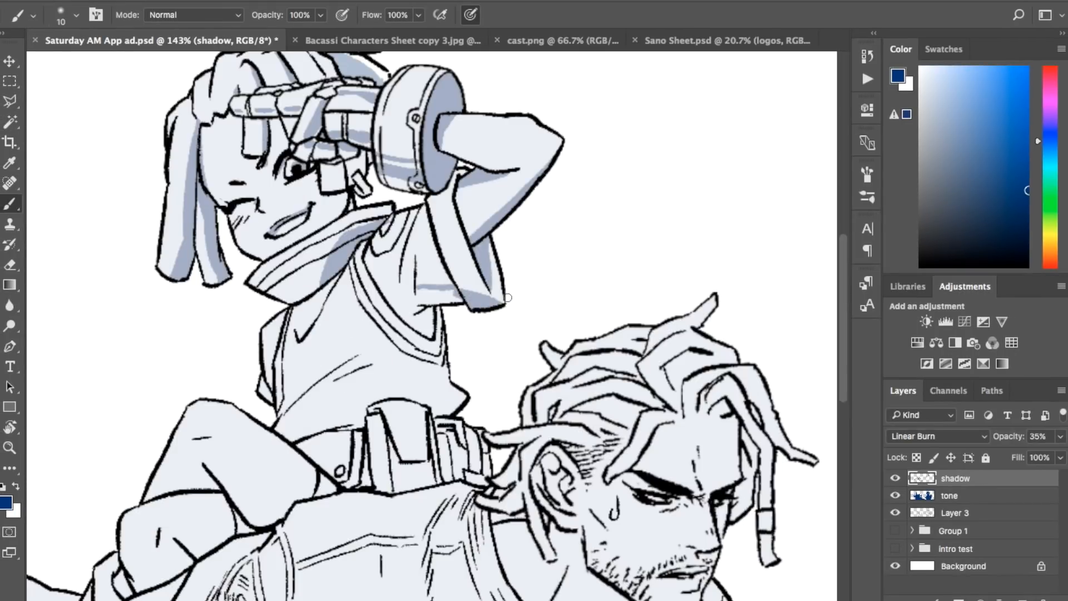
pyautogui.press('e')
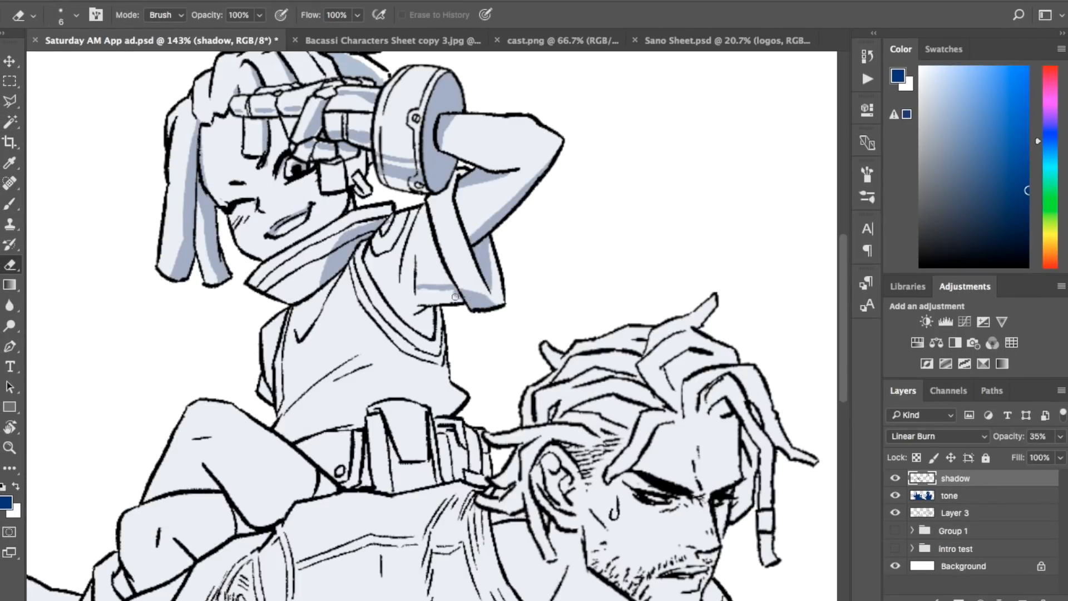
# Step: Brush shadow shapes onto the riding child's sleeve, shirt, belt and legs, and along the carrying man's sleeve
pyautogui.press('b')
pyautogui.hotkey('ctrl', 'z')
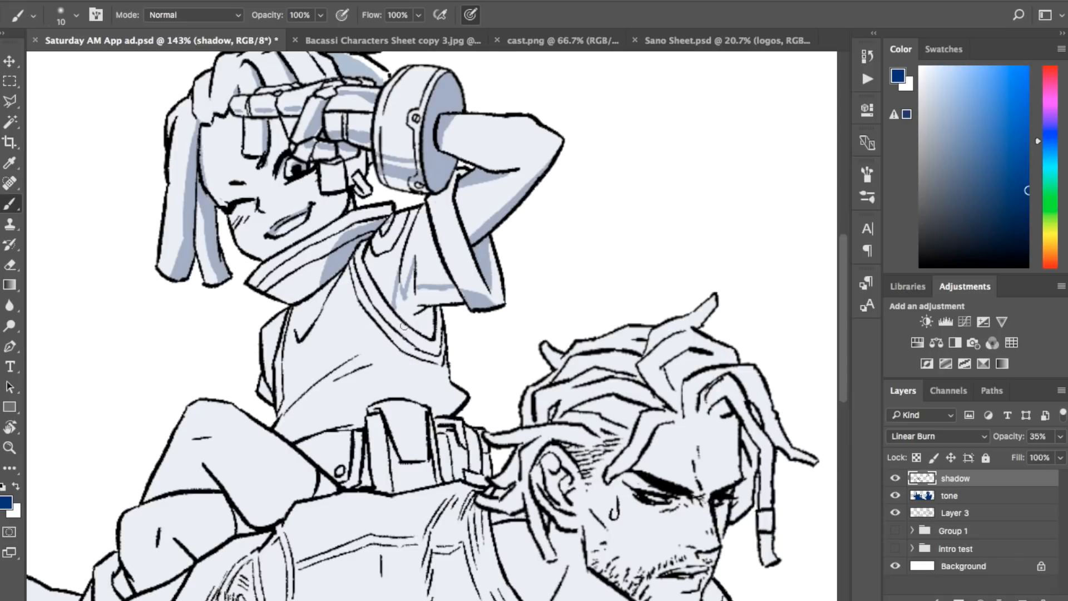
pyautogui.scroll(-2, 313, 390)
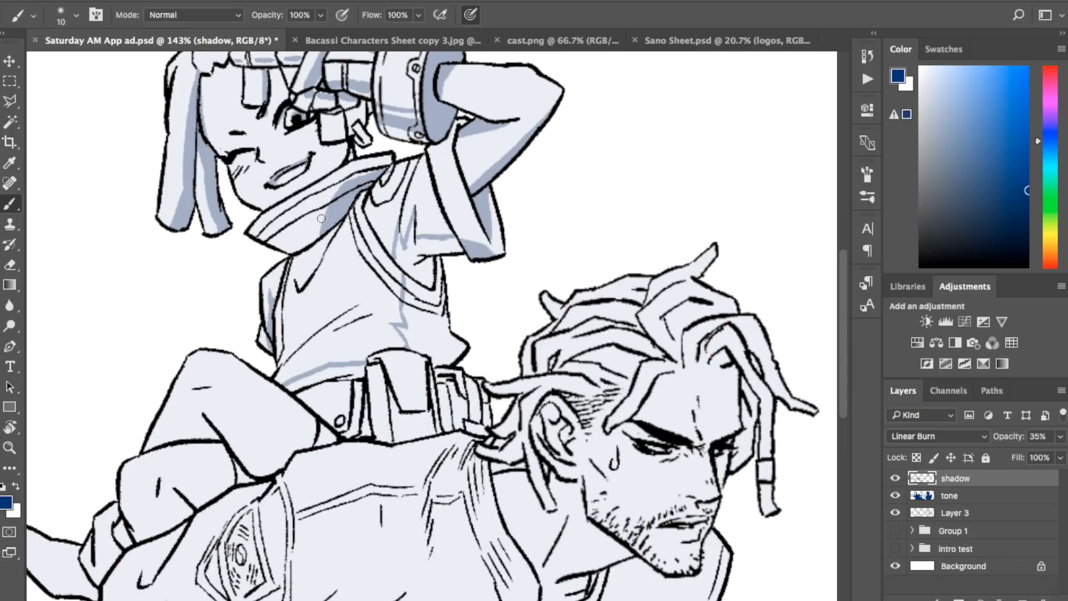
pyautogui.scroll(-6, 651, 228)
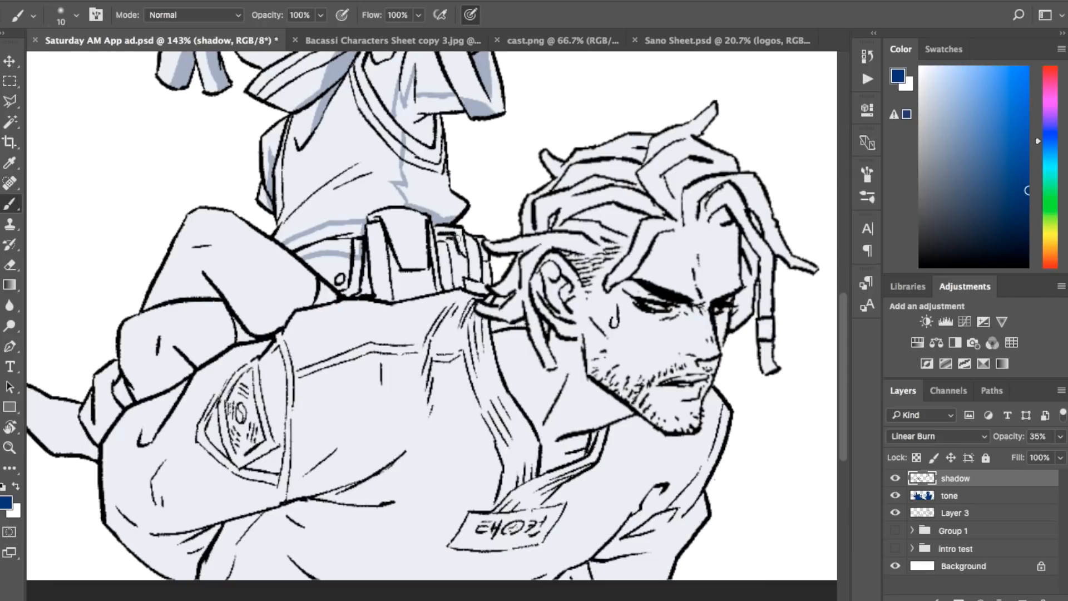
pyautogui.moveTo(454, 243); pyautogui.dragTo(451, 286)
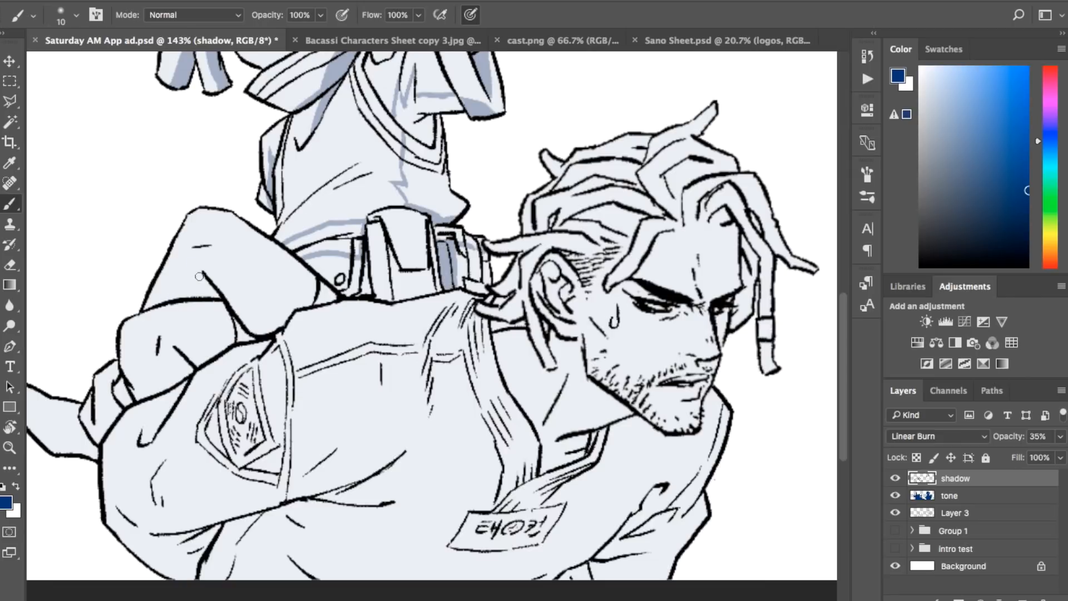
pyautogui.moveTo(237, 297); pyautogui.dragTo(273, 329)
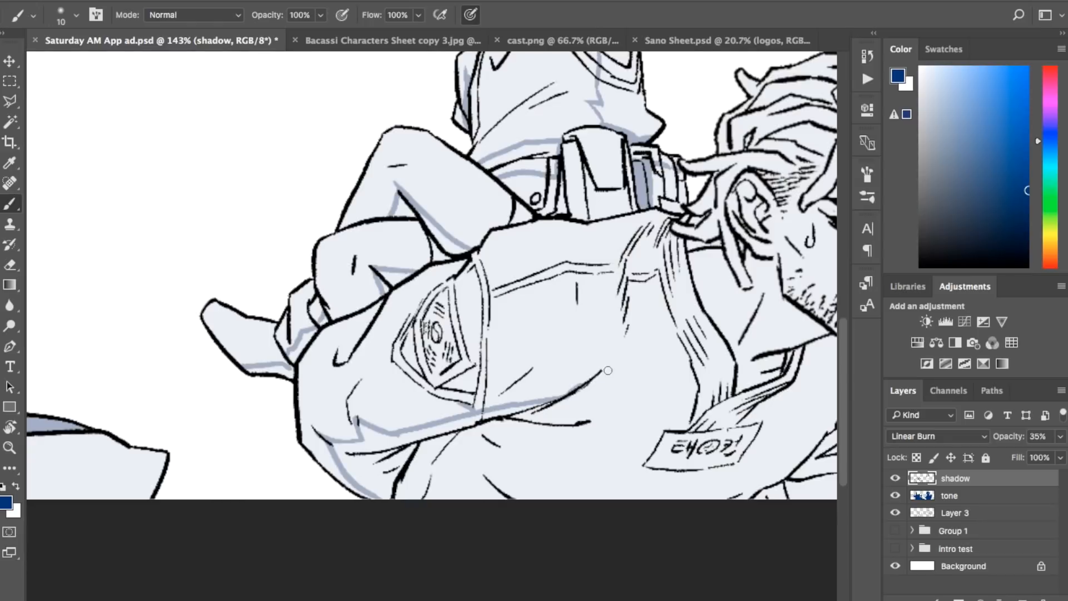
# Step: Brush shadows along the carrying man's neck, lower sleeve folds and the vest folds near his shoulder
pyautogui.hscroll(10, 522, 416)
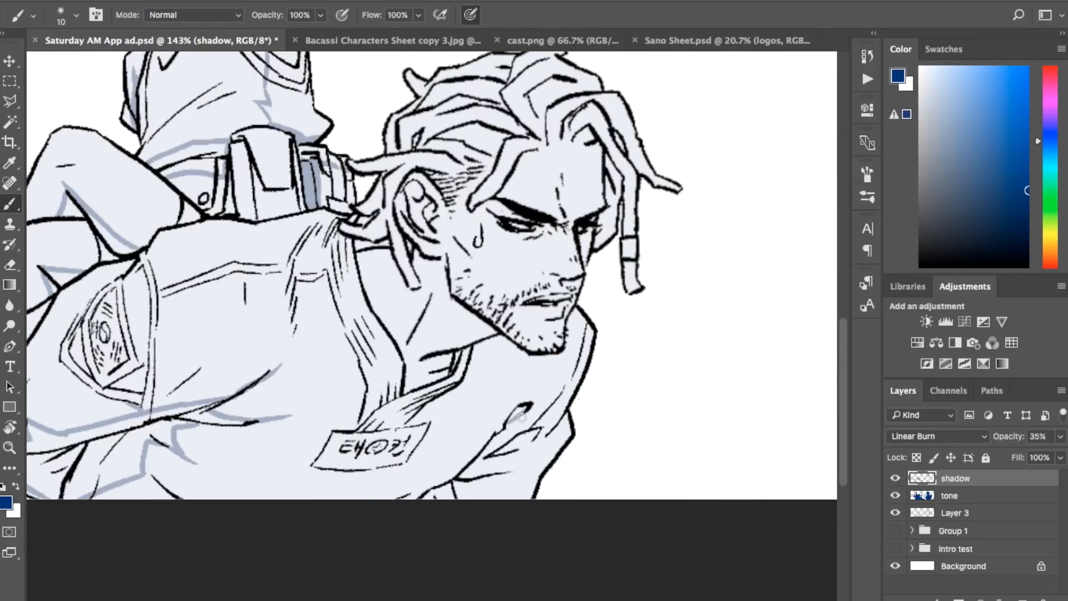
pyautogui.moveTo(445, 255); pyautogui.dragTo(427, 351)
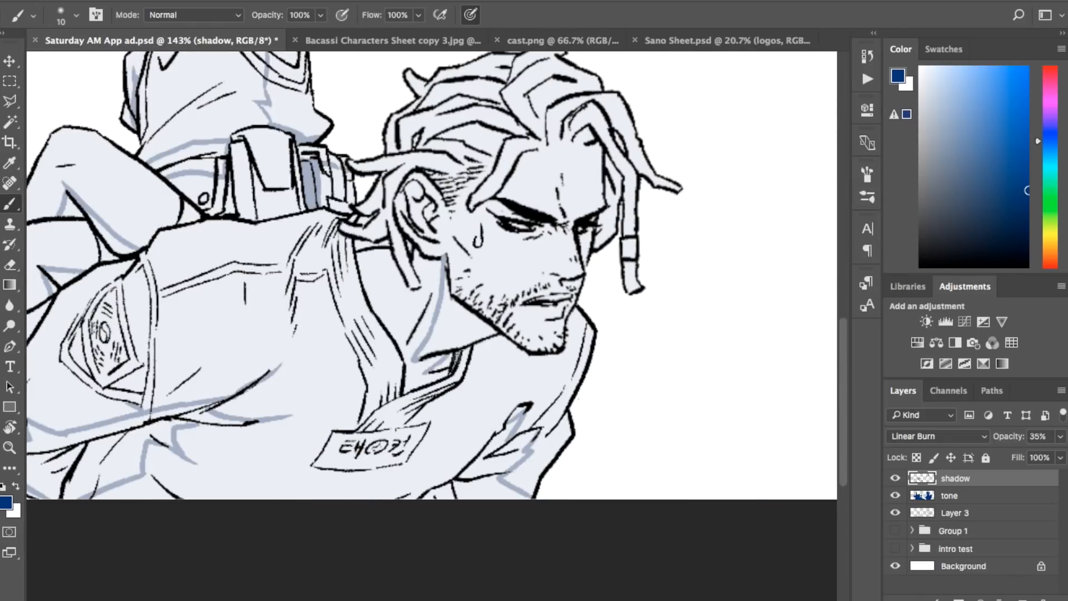
pyautogui.moveTo(329, 228); pyautogui.dragTo(290, 307)
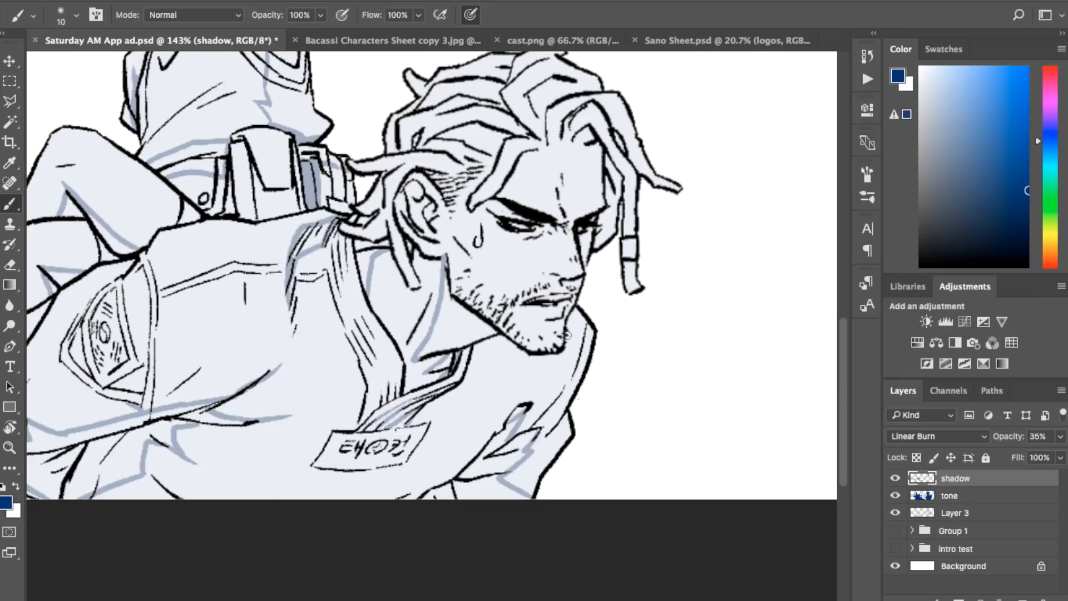
# Step: Brush shadows onto the carrying man's face around the eyes, brow, nose, lips, cheek and ear
pyautogui.scroll(5, 583, 272)
pyautogui.moveTo(517, 166); pyautogui.dragTo(534, 171)
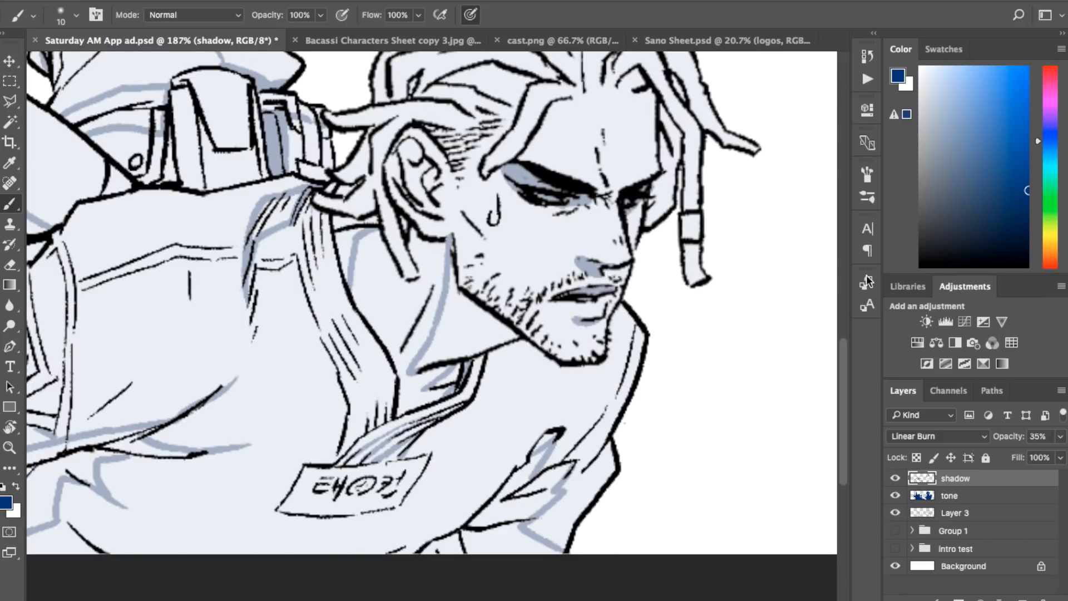
pyautogui.scroll(3, 602, 246)
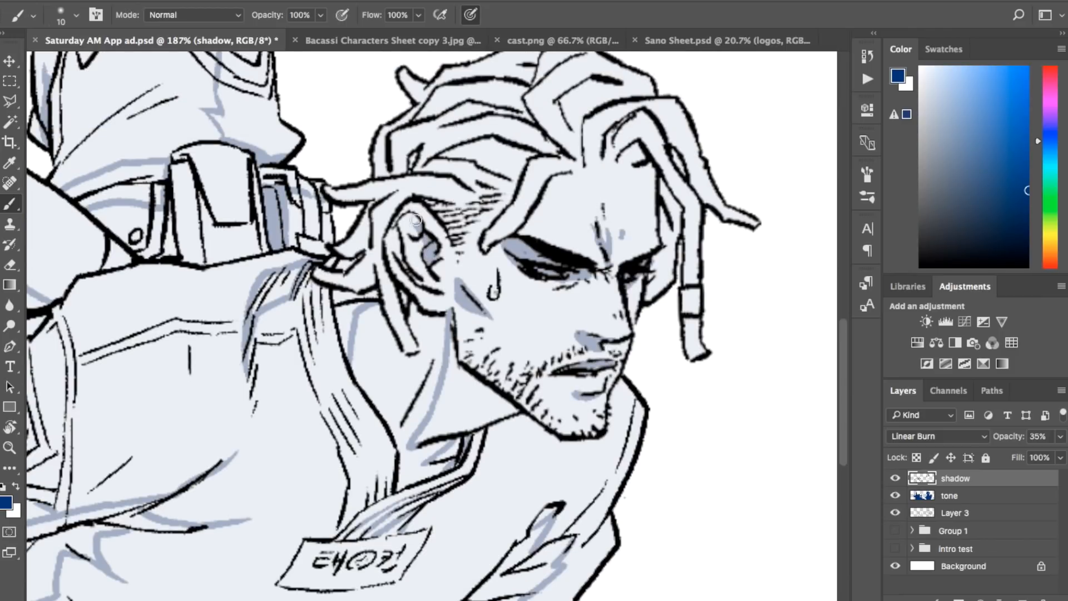
# Step: Brush shadows along the undersides of the carrying man's dreadlocks, including the strands hanging over his forehead
pyautogui.moveTo(448, 155); pyautogui.dragTo(521, 177)
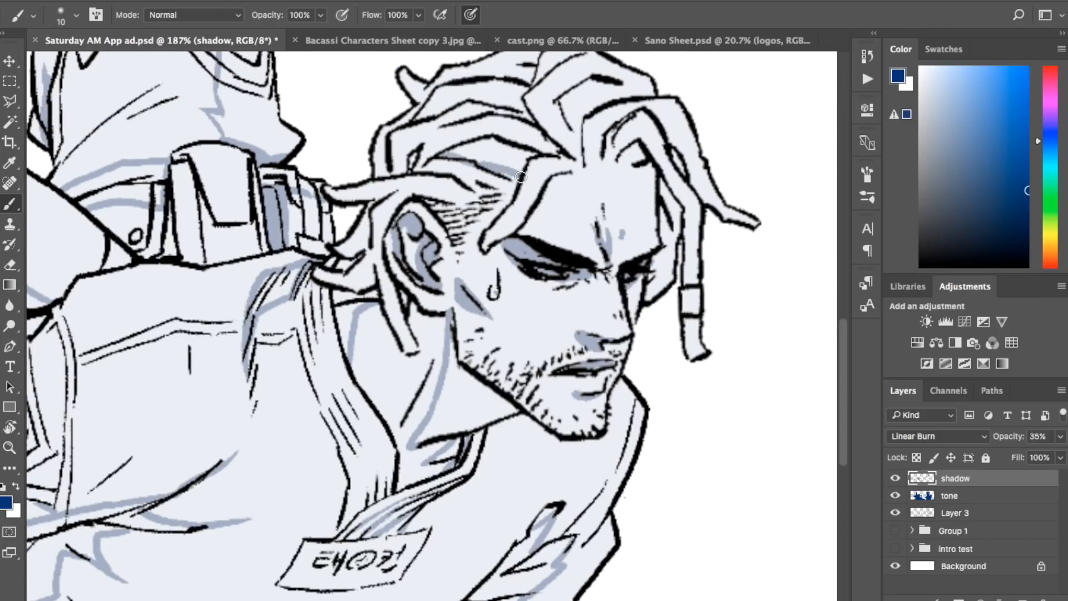
pyautogui.moveTo(520, 218); pyautogui.dragTo(479, 252)
pyautogui.press('e')
pyautogui.press('b')
pyautogui.moveTo(621, 158); pyautogui.dragTo(638, 146)
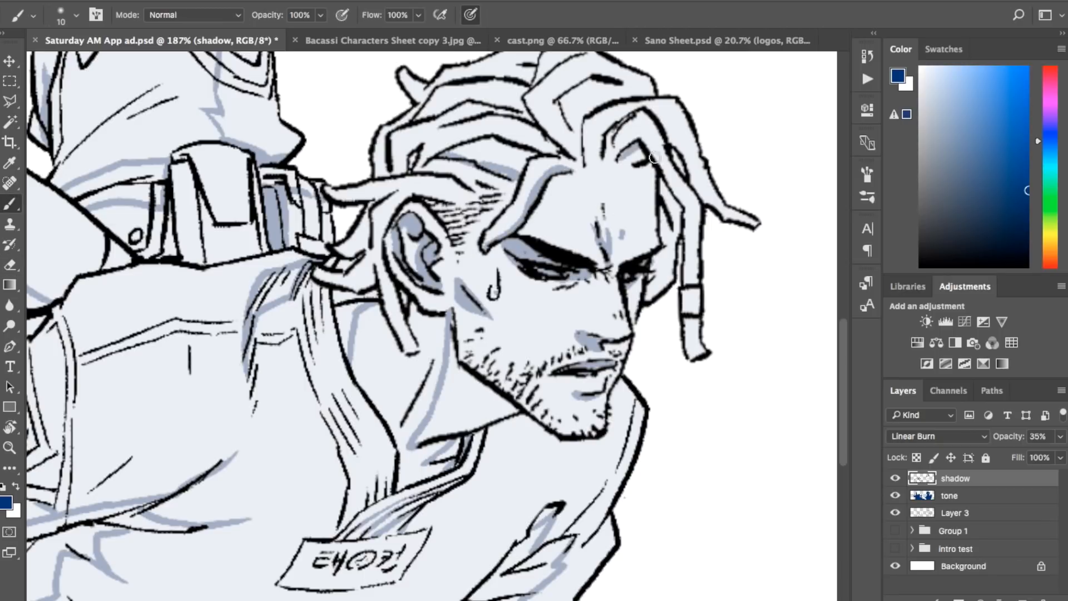
pyautogui.moveTo(678, 193); pyautogui.dragTo(693, 300)
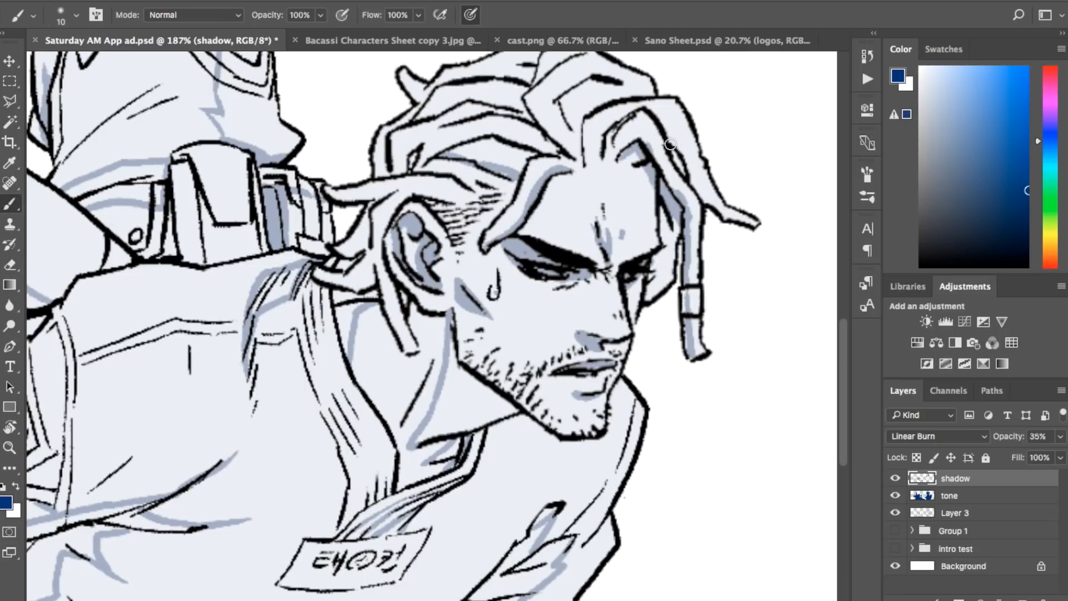
pyautogui.moveTo(666, 131); pyautogui.dragTo(736, 220)
pyautogui.moveTo(585, 127); pyautogui.dragTo(624, 96)
pyautogui.moveTo(845, 327); pyautogui.dragTo(847, 309)
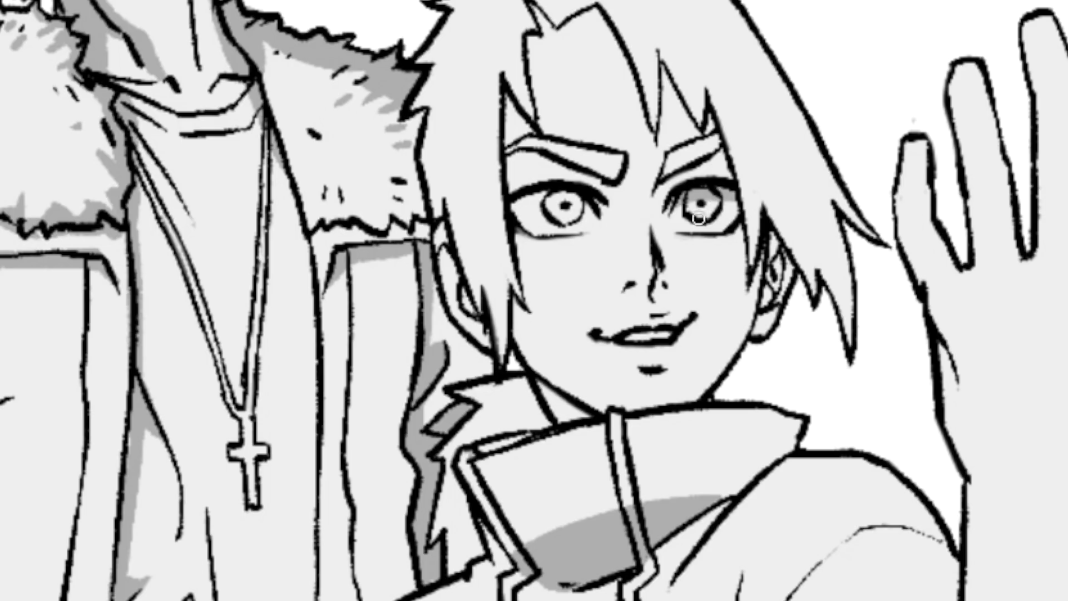
# Step: Brush shadows across the long-haired character's eyes, cheek edge and forehead beneath the hair
pyautogui.moveTo(509, 201); pyautogui.dragTo(591, 203)
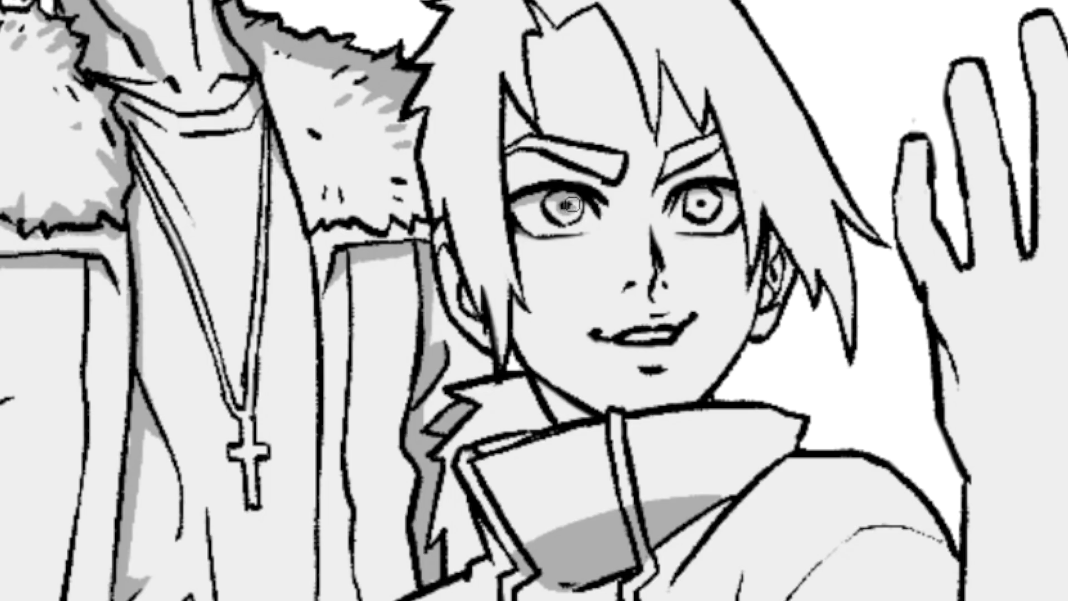
pyautogui.moveTo(659, 189)
pyautogui.mouseDown()
pyautogui.moveTo(731, 169)
pyautogui.moveTo(721, 154)
pyautogui.moveTo(735, 166)
pyautogui.moveTo(747, 320)
pyautogui.mouseUp()
pyautogui.moveTo(738, 226); pyautogui.dragTo(742, 284)
pyautogui.moveTo(662, 64); pyautogui.dragTo(714, 182)
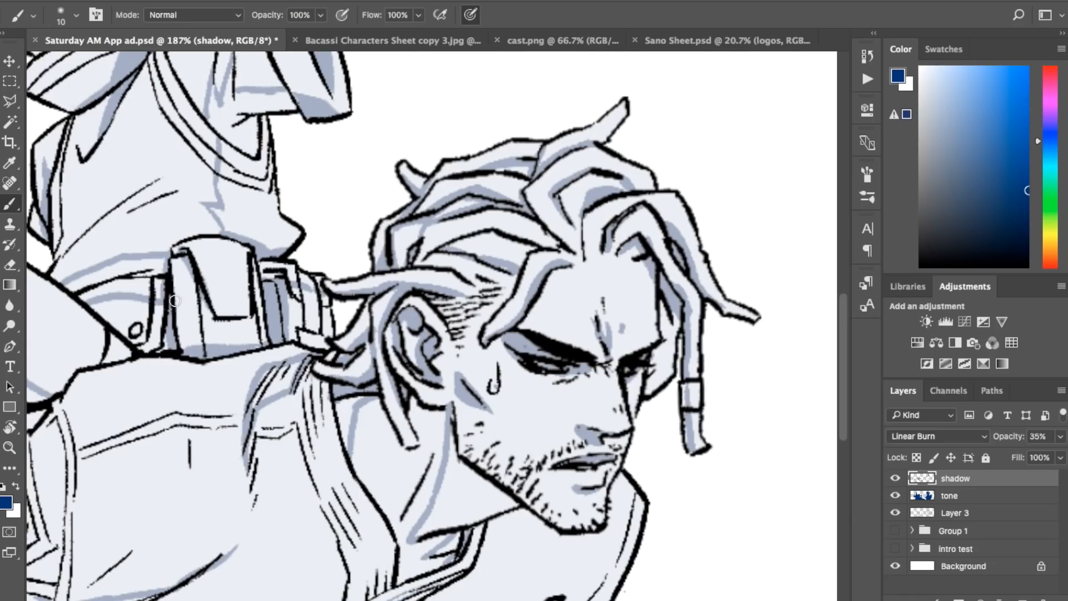
# Step: Brush dark blue shadows along the carrying man's vest strap and inside his collar below the neck
pyautogui.hscroll(-3, 458, 457)
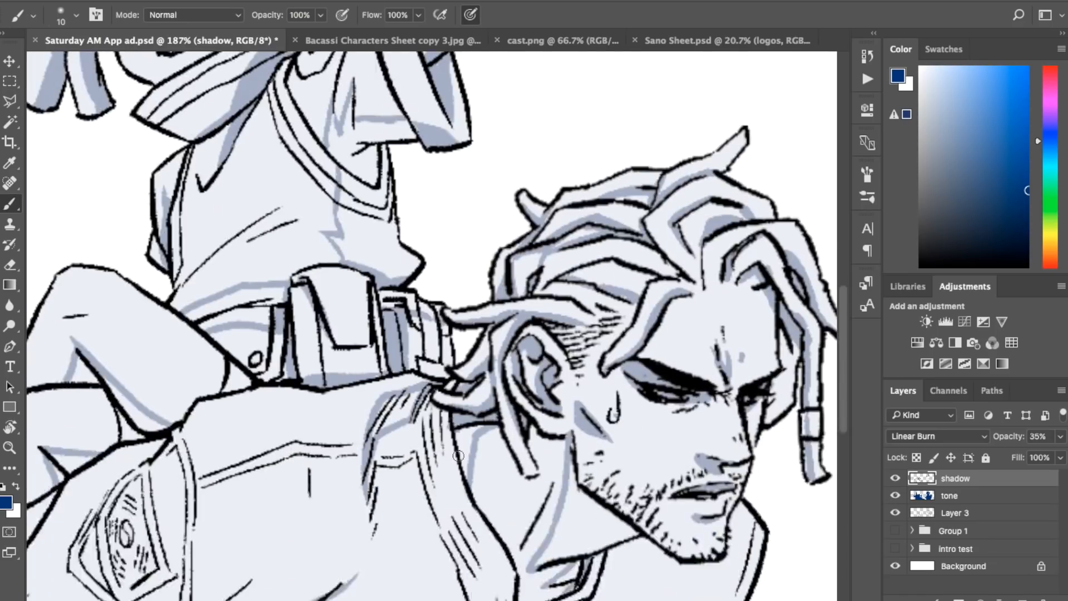
pyautogui.scroll(-5, 458, 456)
pyautogui.press('e')
pyautogui.press('x')
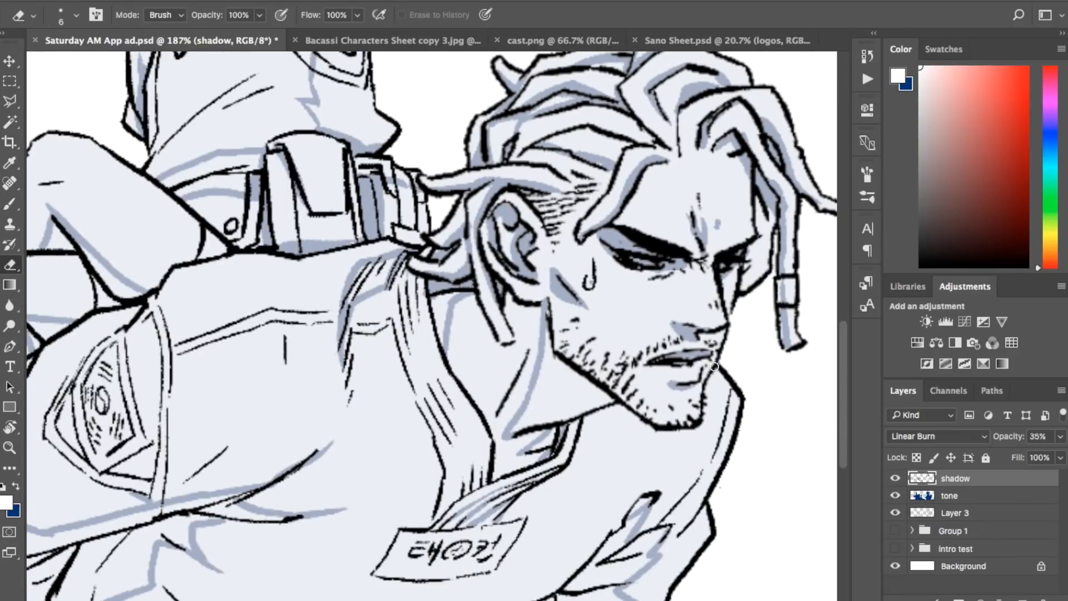
pyautogui.press('b')
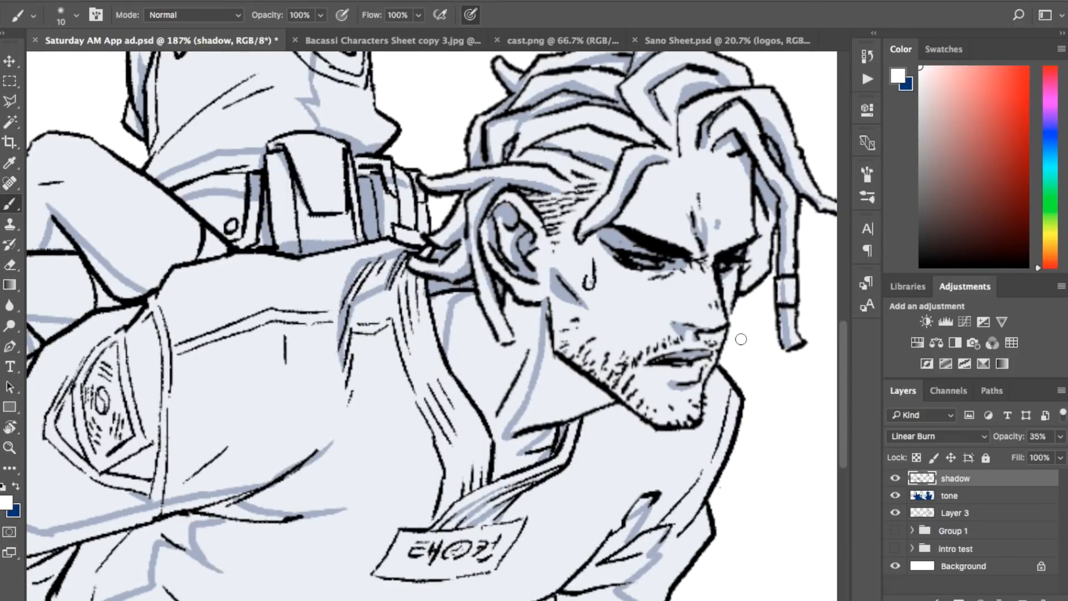
pyautogui.press('q')
pyautogui.press('q')
pyautogui.keyDown('alt'); pyautogui.click(715, 337); pyautogui.keyUp('alt')
pyautogui.scroll(-2, 502, 421)
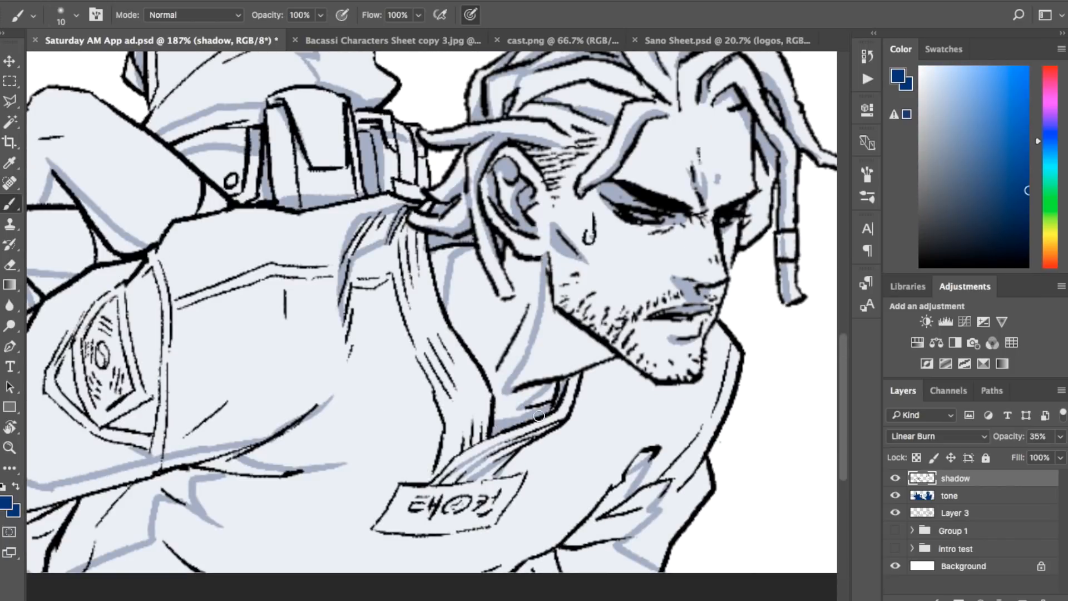
pyautogui.moveTo(539, 416); pyautogui.dragTo(582, 389)
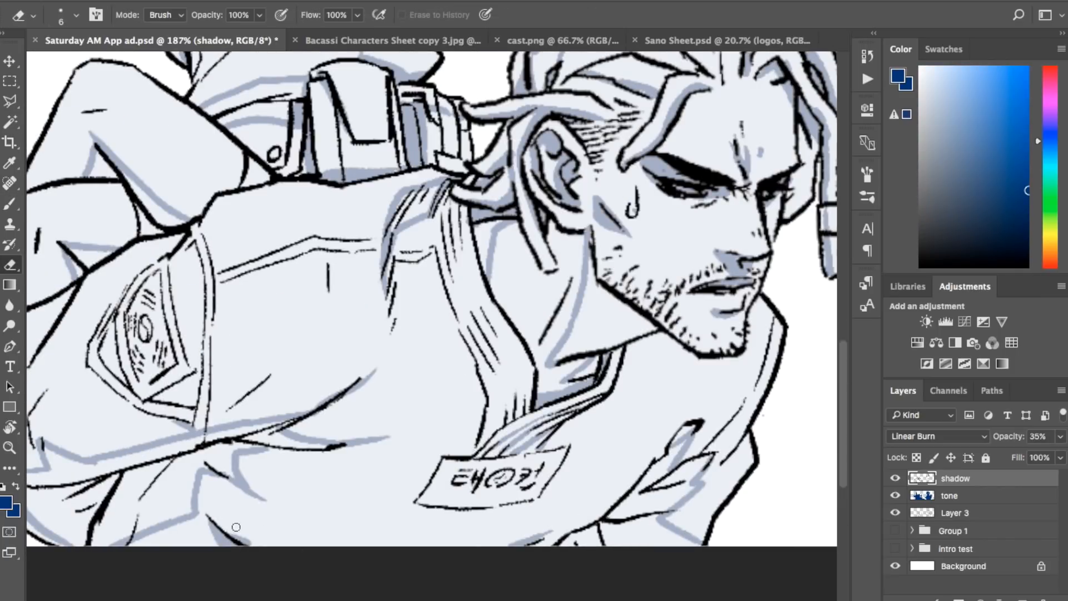
# Step: Brush shadows around the carrying man's shoulder patch and seam, and outline shadow shapes on the child's lower leg
pyautogui.hscroll(-5, 250, 384)
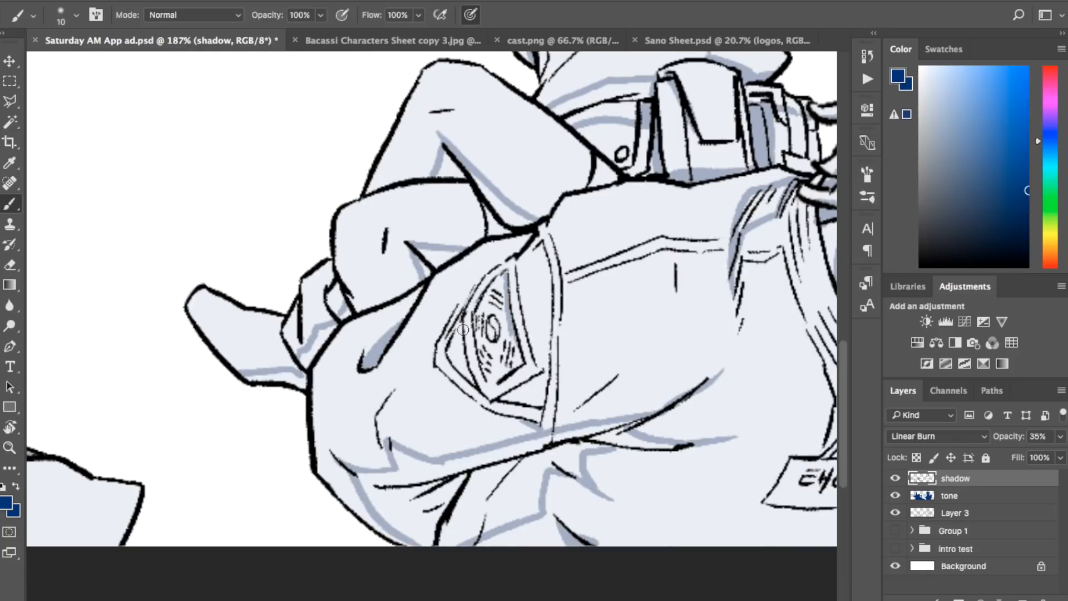
pyautogui.moveTo(541, 245); pyautogui.dragTo(547, 348)
pyautogui.press('w')
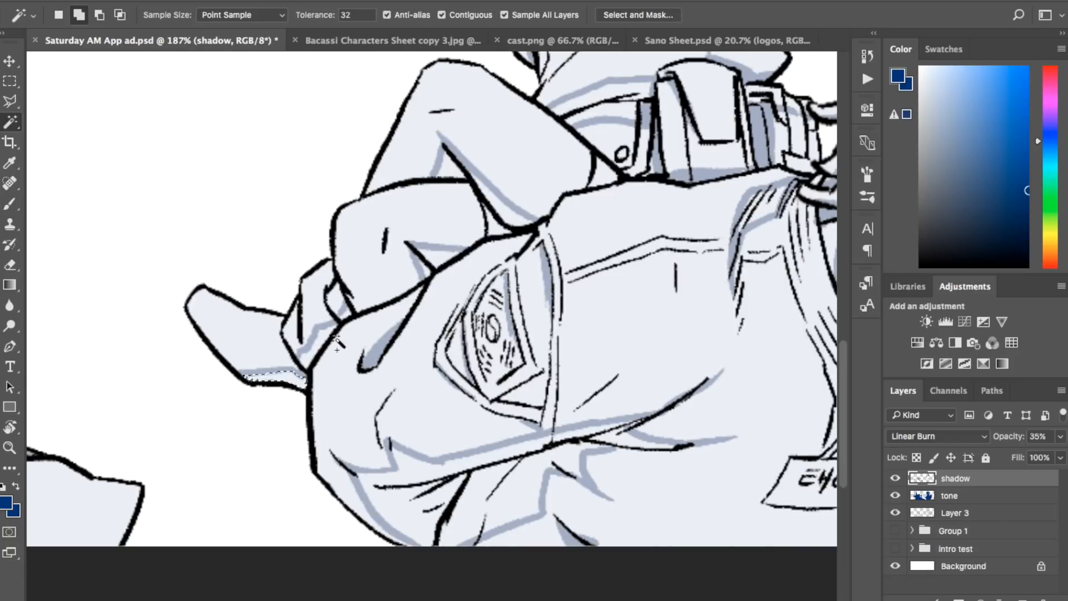
pyautogui.press('b')
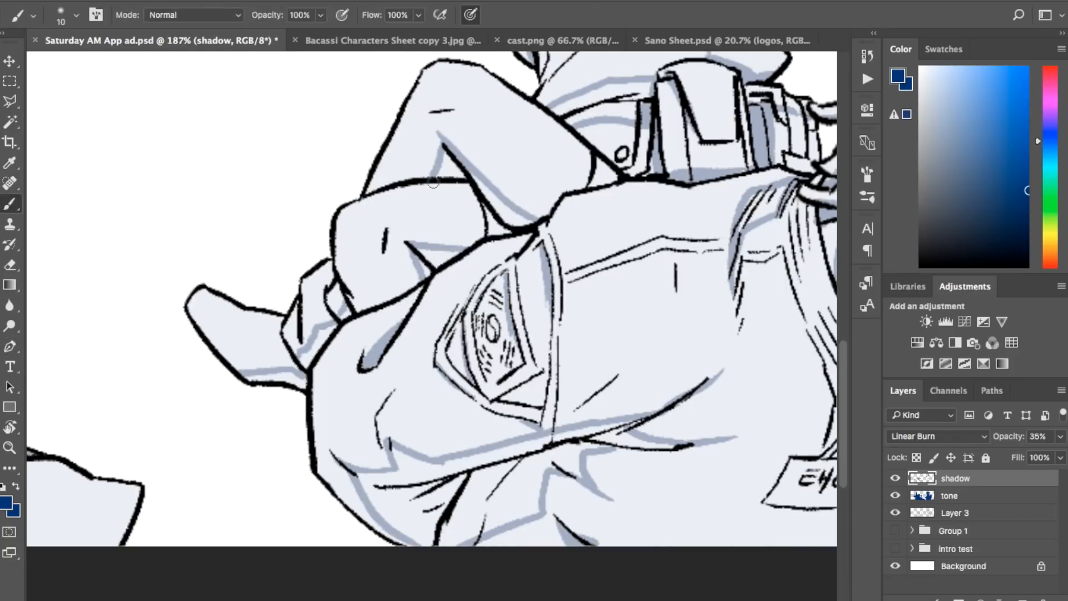
pyautogui.moveTo(443, 184); pyautogui.dragTo(481, 207)
pyautogui.moveTo(490, 216); pyautogui.dragTo(505, 233)
# Step: Select the outlined shadow areas on the riding child's legs and feet with the Magic Wand
pyautogui.press('w')
pyautogui.keyDown('shift'); pyautogui.click(468, 190); pyautogui.keyUp('shift')
pyautogui.keyDown('shift'); pyautogui.click(500, 208); pyautogui.keyUp('shift')
pyautogui.keyDown('shift'); pyautogui.click(450, 168); pyautogui.keyUp('shift')
pyautogui.click(442, 255)
pyautogui.click(425, 269)
pyautogui.click(287, 380)
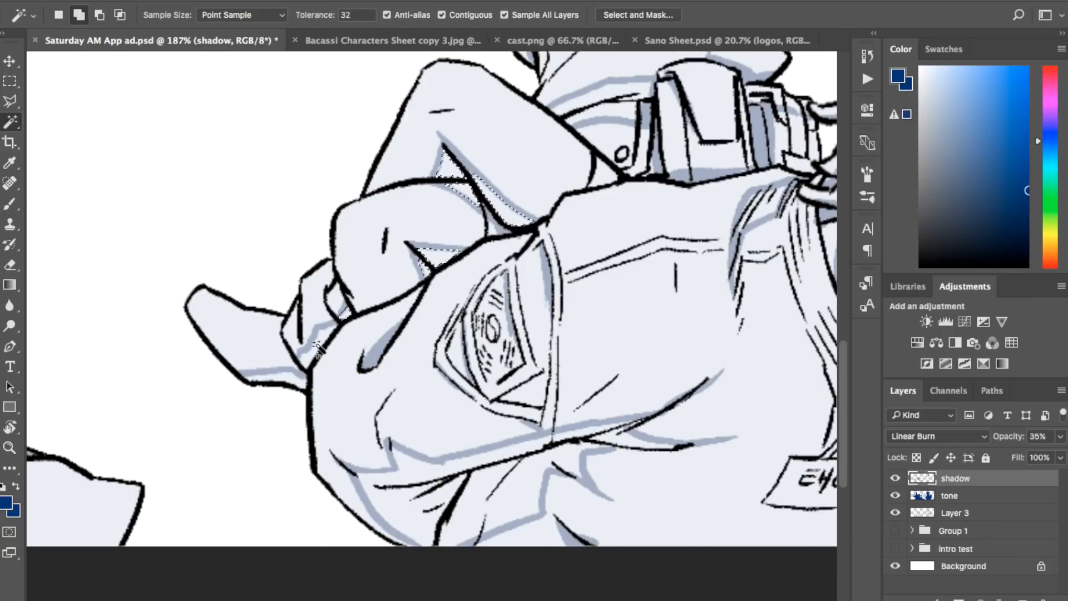
pyautogui.click(317, 344)
# Step: Use the Magic Wand to select the outlined shadow areas on the child's shirt, waist, belt and legs
pyautogui.click(624, 110)
pyautogui.click(622, 93)
pyautogui.click(778, 93)
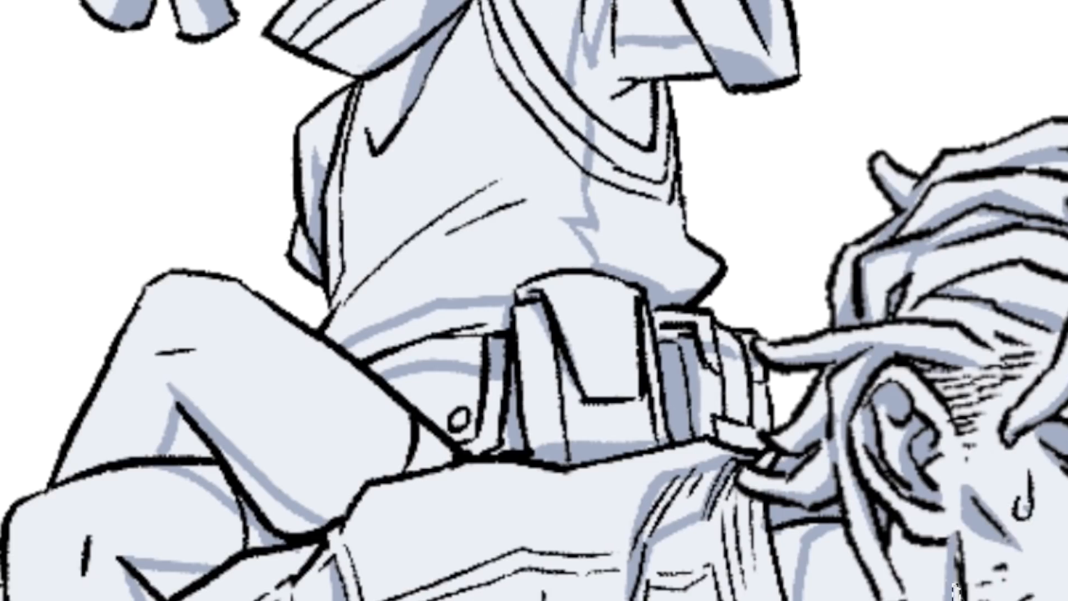
pyautogui.keyDown('shift'); pyautogui.click(651, 242); pyautogui.keyUp('shift')
pyautogui.keyDown('shift'); pyautogui.click(465, 317); pyautogui.keyUp('shift')
pyautogui.keyDown('shift'); pyautogui.click(452, 350); pyautogui.keyUp('shift')
pyautogui.keyDown('shift'); pyautogui.click(266, 496); pyautogui.keyUp('shift')
pyautogui.keyDown('shift'); pyautogui.click(188, 442); pyautogui.keyUp('shift')
pyautogui.keyDown('shift'); pyautogui.click(214, 479); pyautogui.keyUp('shift')
pyautogui.keyDown('shift'); pyautogui.click(256, 537); pyautogui.keyUp('shift')
pyautogui.keyDown('shift'); pyautogui.click(172, 579); pyautogui.keyUp('shift')
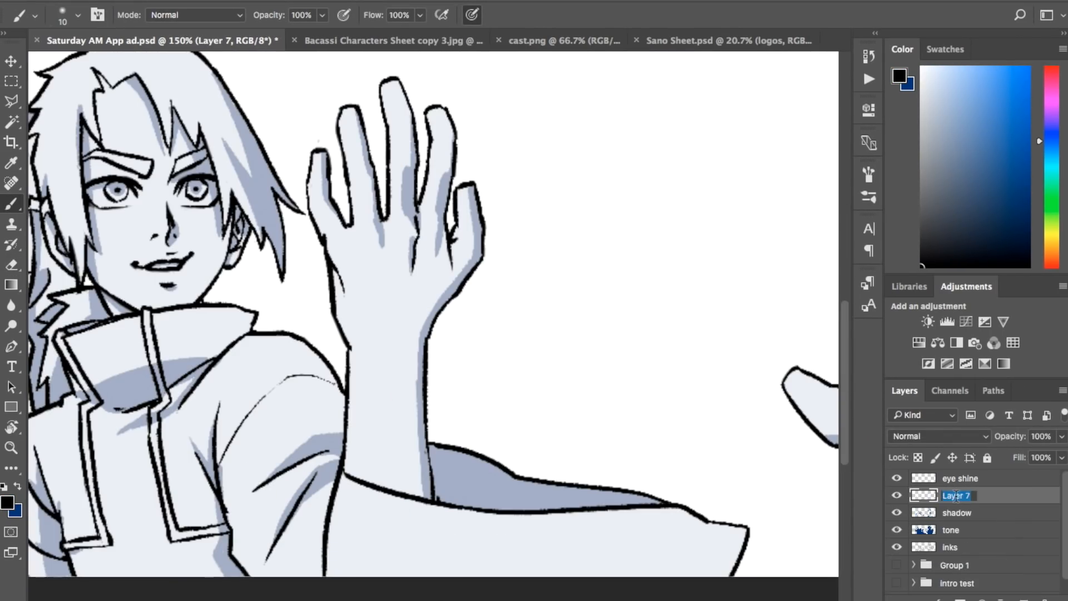
# Step: Name the new layer above the shadow layer Arodihs and make white the foreground color
pyautogui.write('Arodihs')
pyautogui.press('Return')
pyautogui.press('x')
# Step: Paint white dots with short tails on the four knuckles of the long-haired character's raised hand
pyautogui.scroll(2, 433, 282)
pyautogui.scroll(1, 465, 186)
pyautogui.click(464, 185)
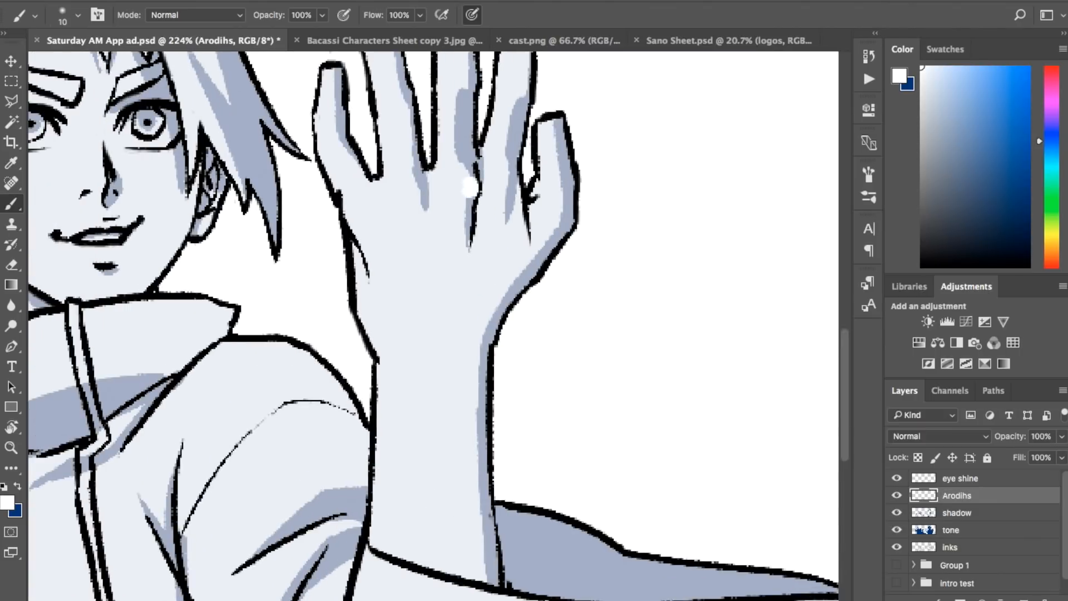
pyautogui.click(505, 180)
pyautogui.click(407, 189)
pyautogui.click(356, 206)
pyautogui.moveTo(356, 203); pyautogui.dragTo(362, 227)
pyautogui.moveTo(408, 192); pyautogui.dragTo(411, 217)
pyautogui.moveTo(464, 189); pyautogui.dragTo(467, 212)
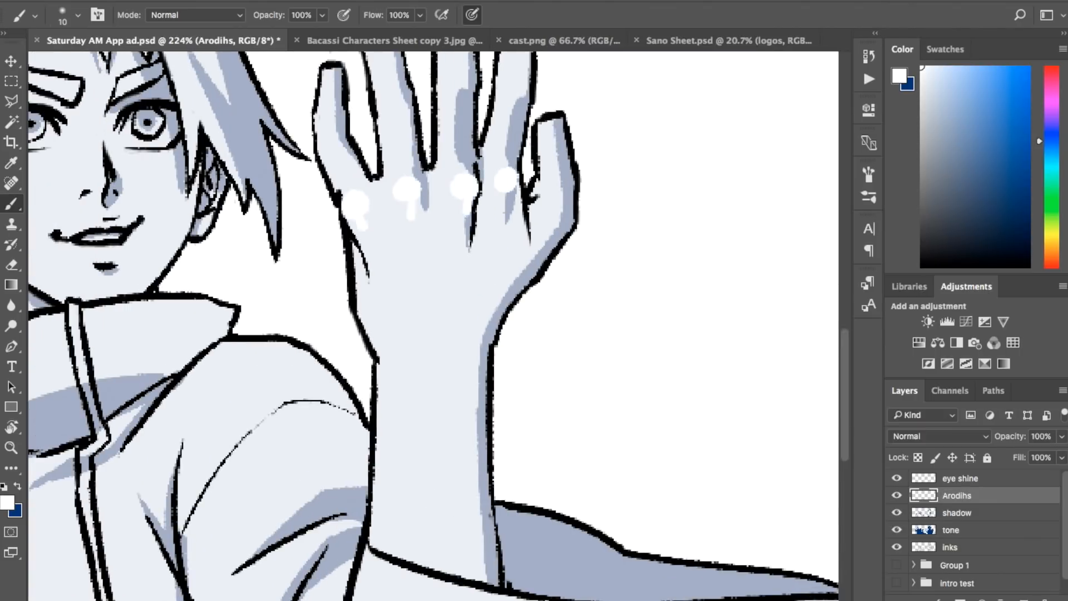
# Step: Paint a white circle with three dot-tipped spokes in the center of the raised hand
pyautogui.click(506, 240)
pyautogui.click(379, 254)
pyautogui.moveTo(379, 255)
pyautogui.mouseDown()
pyautogui.moveTo(447, 297)
pyautogui.moveTo(507, 241)
pyautogui.moveTo(401, 295)
pyautogui.moveTo(482, 303)
pyautogui.moveTo(480, 273)
pyautogui.mouseUp()
pyautogui.click(444, 297)
pyautogui.moveTo(445, 300); pyautogui.dragTo(442, 392)
pyautogui.click(440, 395)
# Step: Paint white marks on the base, joint and tip of the raised hand's thumb
pyautogui.click(567, 225)
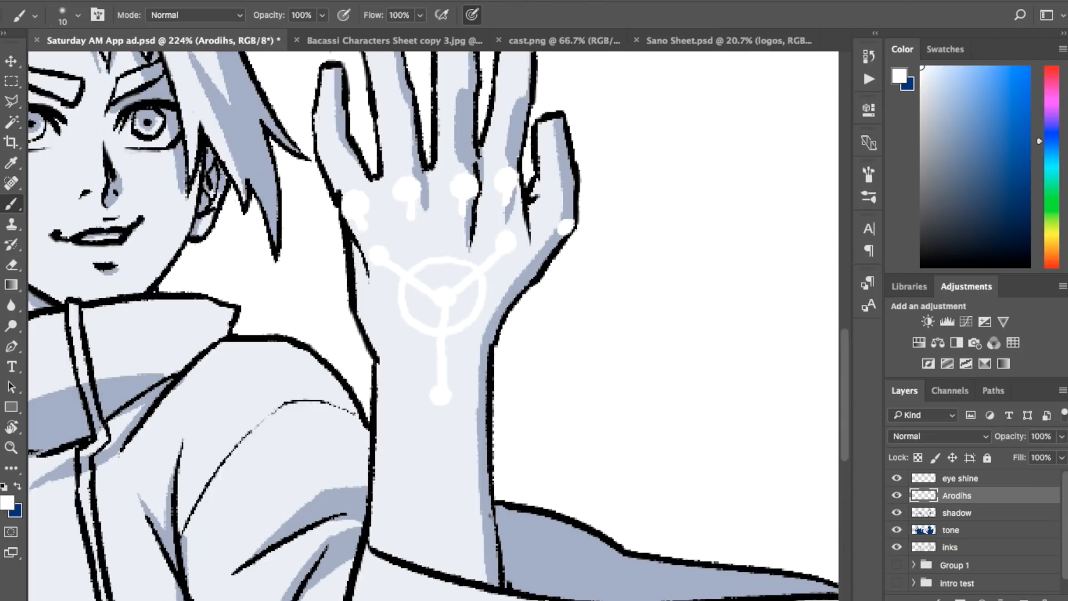
pyautogui.moveTo(567, 224); pyautogui.dragTo(558, 240)
pyautogui.click(574, 174)
pyautogui.moveTo(560, 118); pyautogui.dragTo(562, 134)
# Step: Paint white dots on the fingertips and middle joints of the raised hand's four fingers, and on the wrist edges
pyautogui.scroll(3, 434, 326)
pyautogui.click(518, 170)
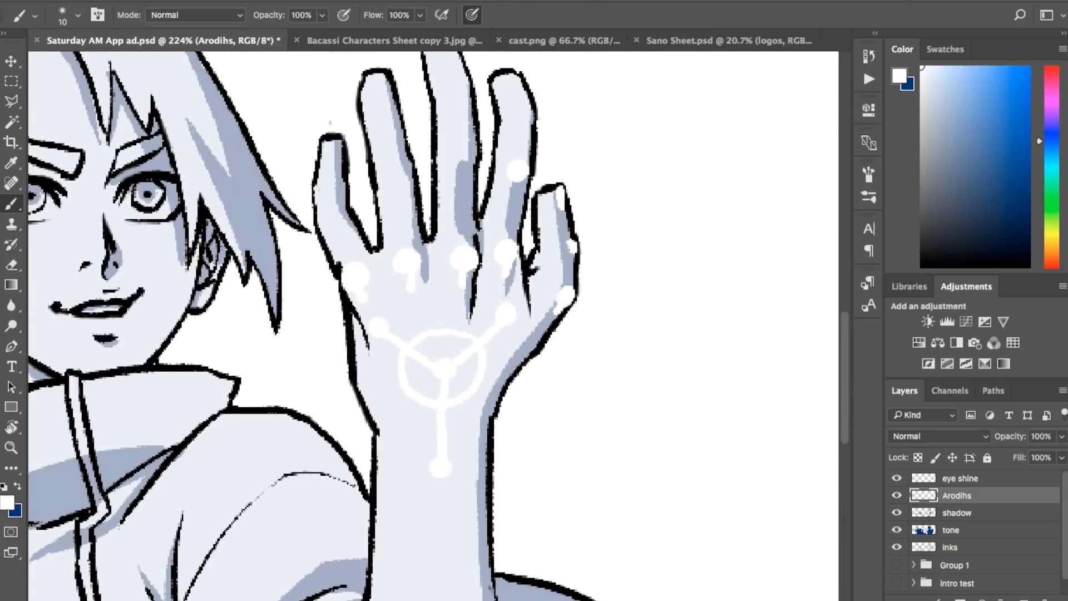
pyautogui.click(509, 78)
pyautogui.scroll(4, 509, 78)
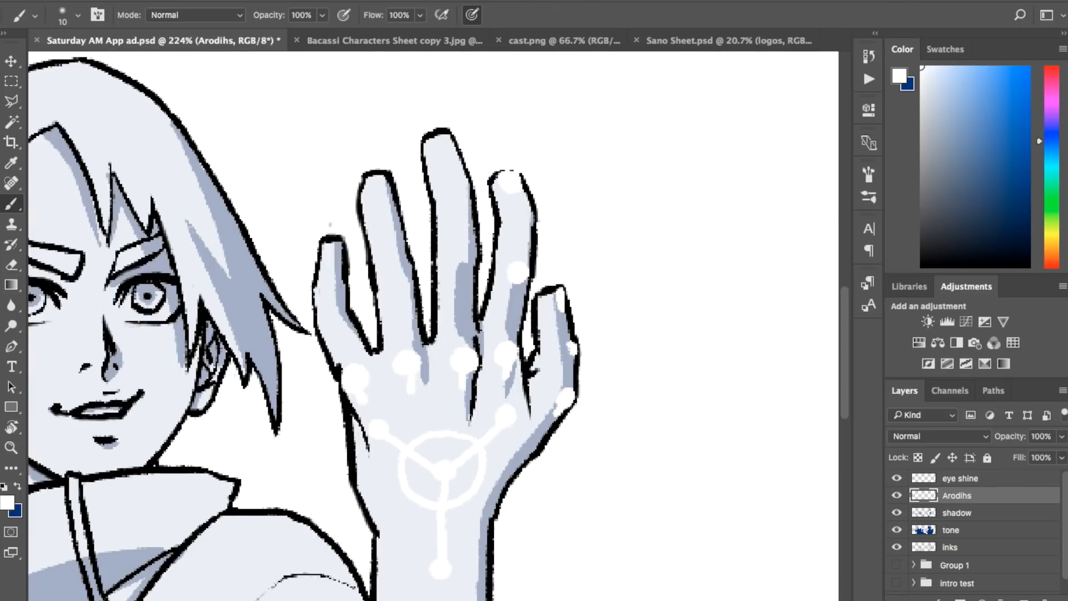
pyautogui.click(443, 148)
pyautogui.click(376, 193)
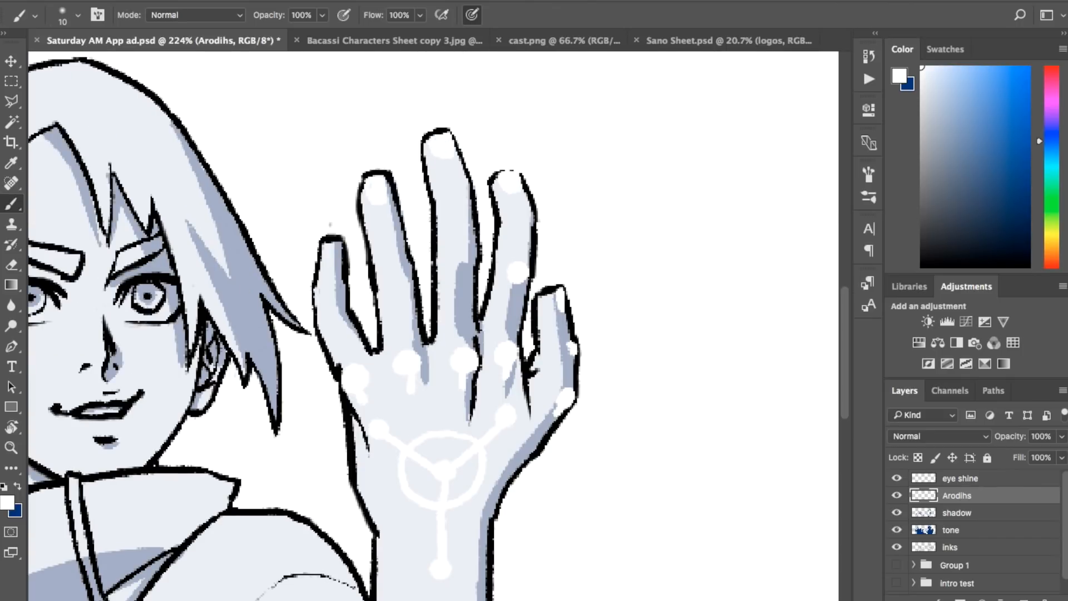
pyautogui.moveTo(325, 252); pyautogui.dragTo(330, 259)
pyautogui.click(396, 277)
pyautogui.click(458, 260)
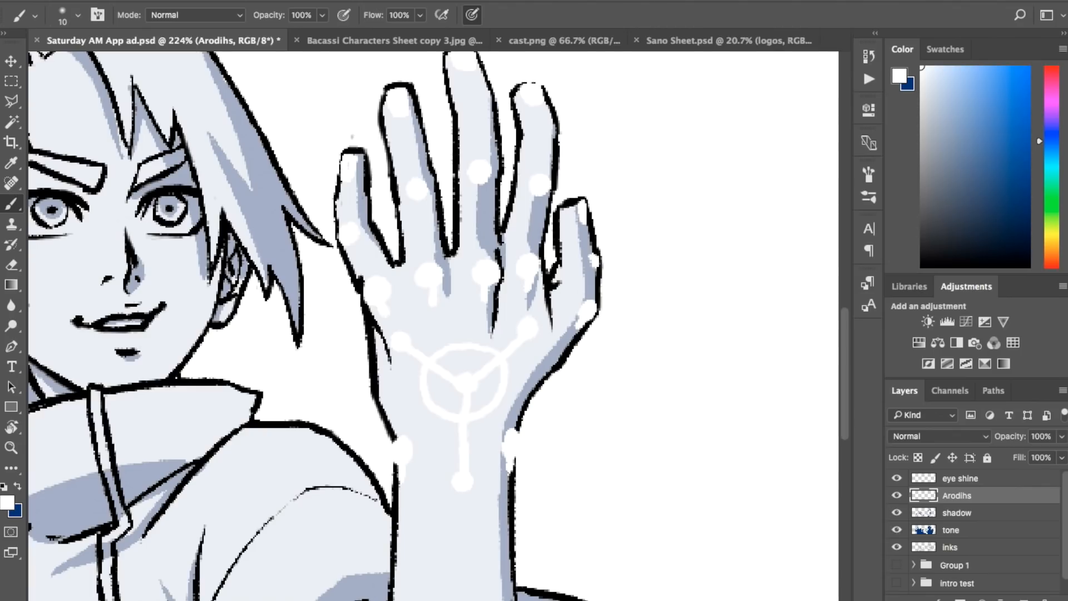
# Step: Add an Outer Glow effect to the Arodihs layer and set its blend mode to Lighten
pyautogui.doubleClick(1006, 496)
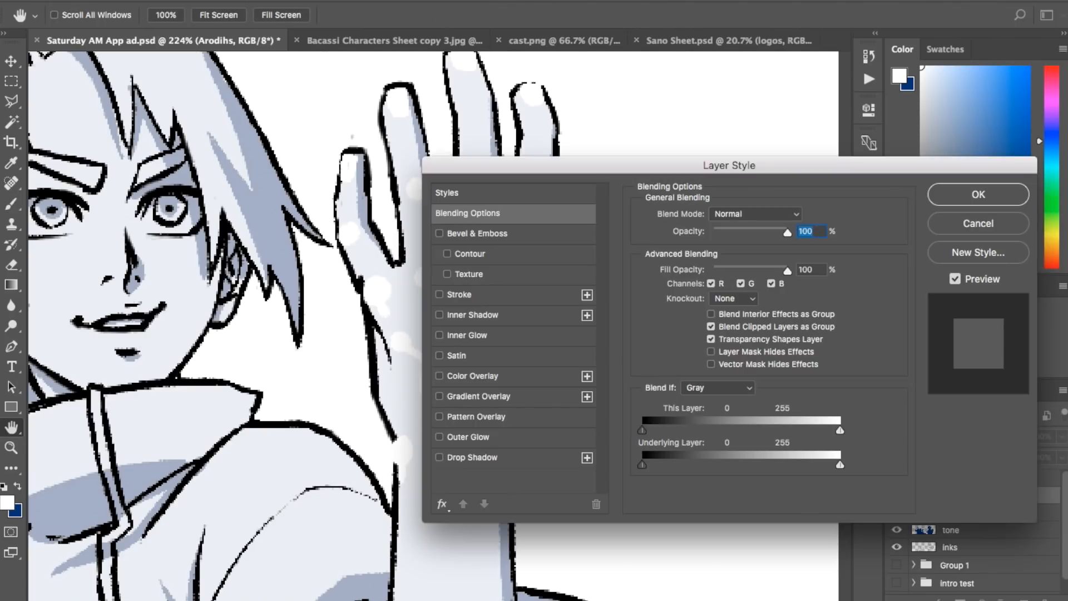
pyautogui.click(468, 438)
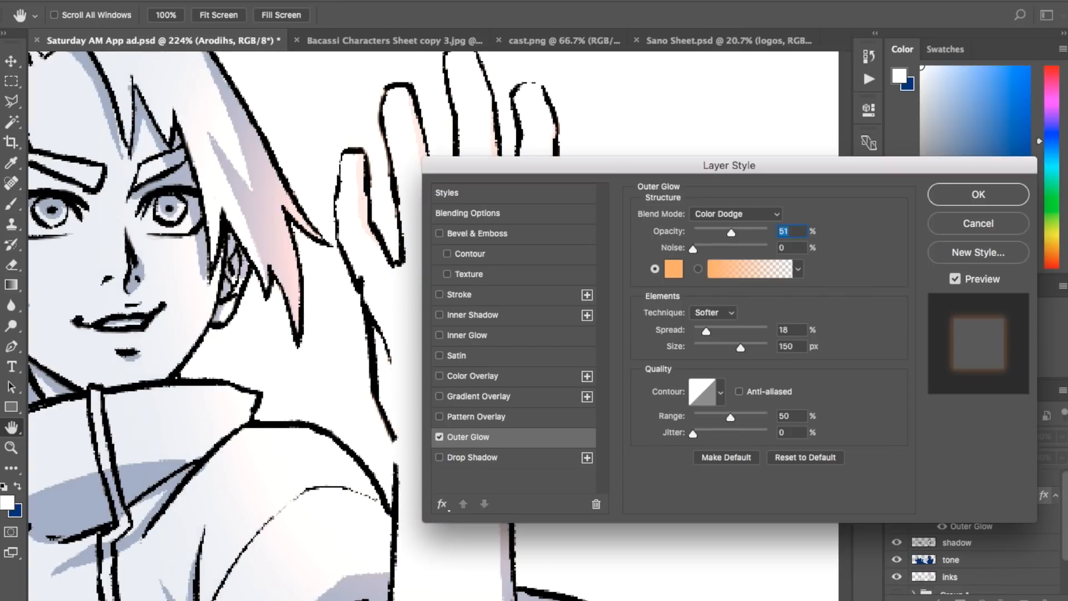
pyautogui.moveTo(796, 165); pyautogui.dragTo(1027, 133)
pyautogui.click(967, 181)
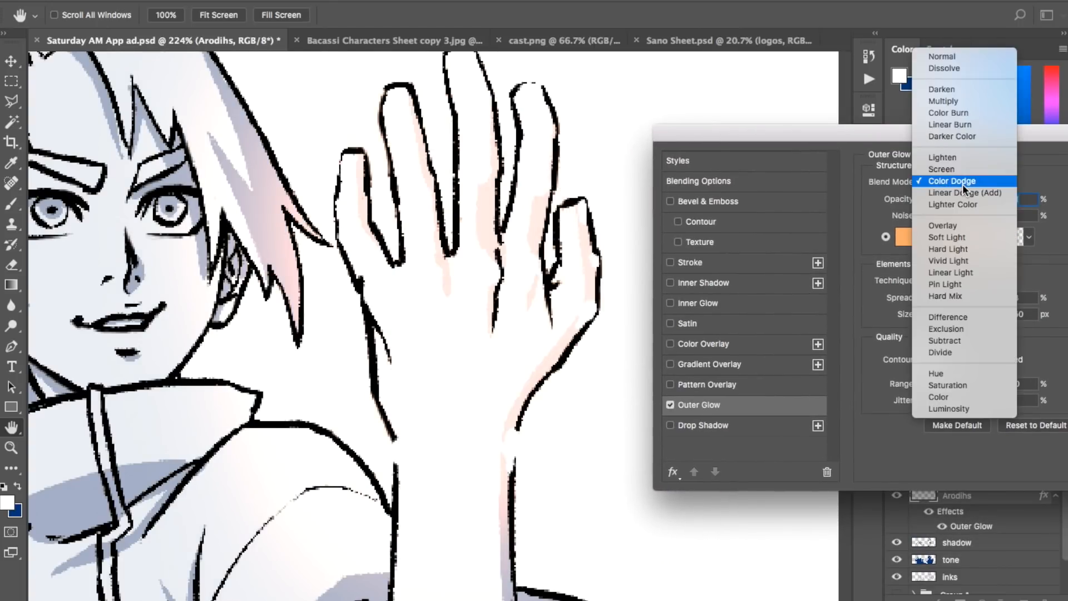
pyautogui.click(967, 152)
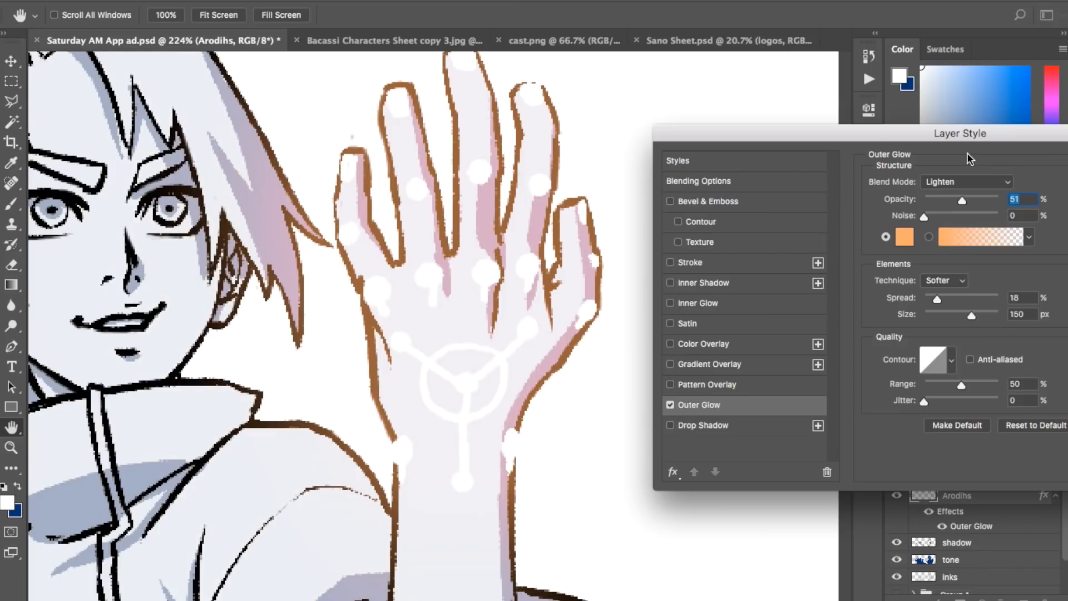
pyautogui.click(957, 182)
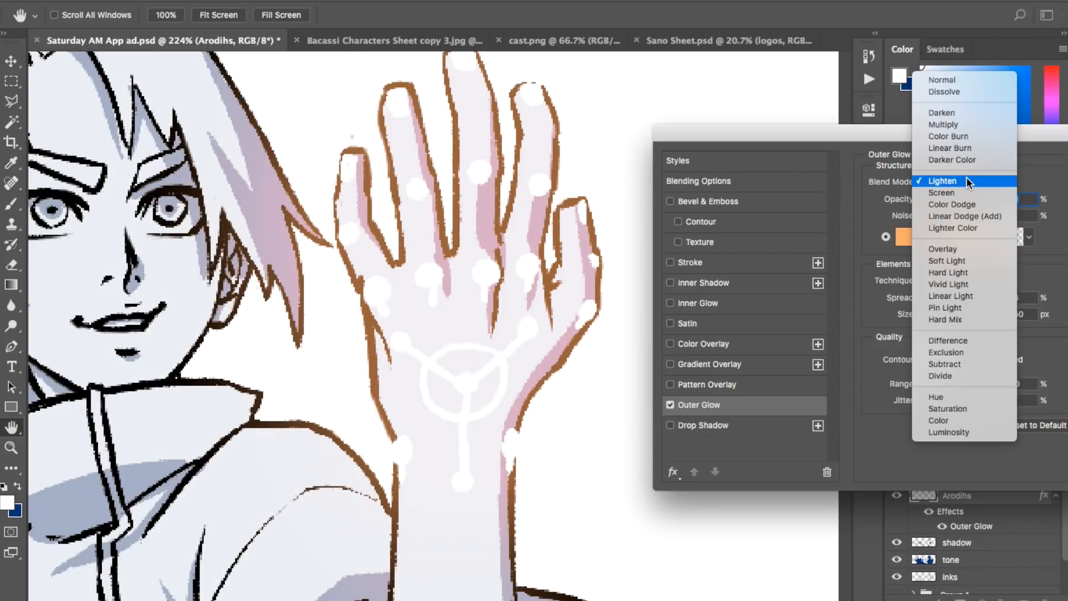
pyautogui.click(968, 181)
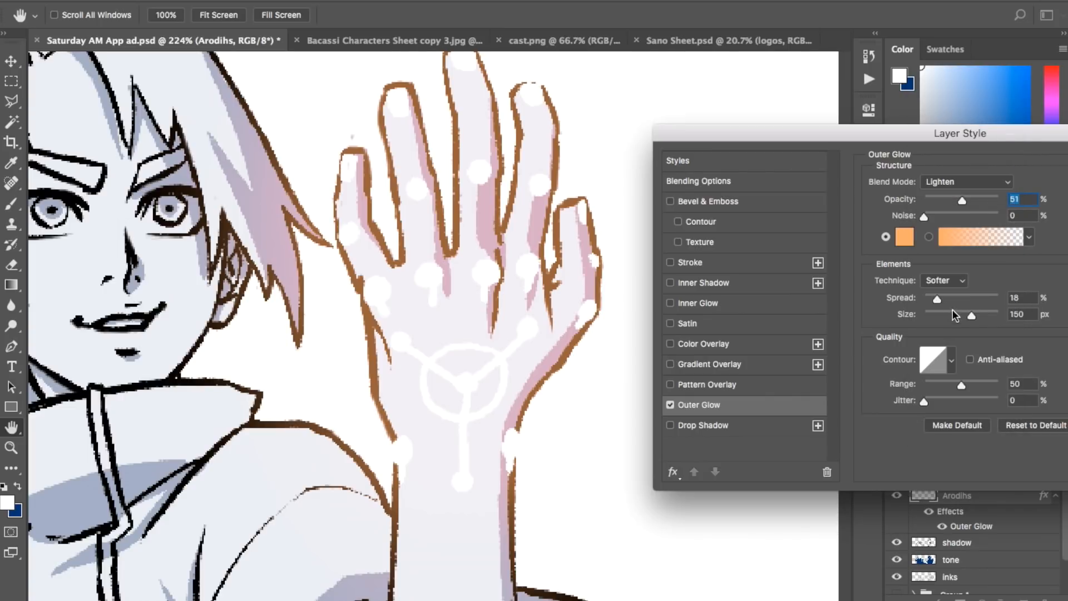
# Step: Set the outer glow's spread to 10%, size to 57 px and colour to light blue 678ef1, and apply the layer style
pyautogui.moveTo(970, 314); pyautogui.dragTo(932, 298)
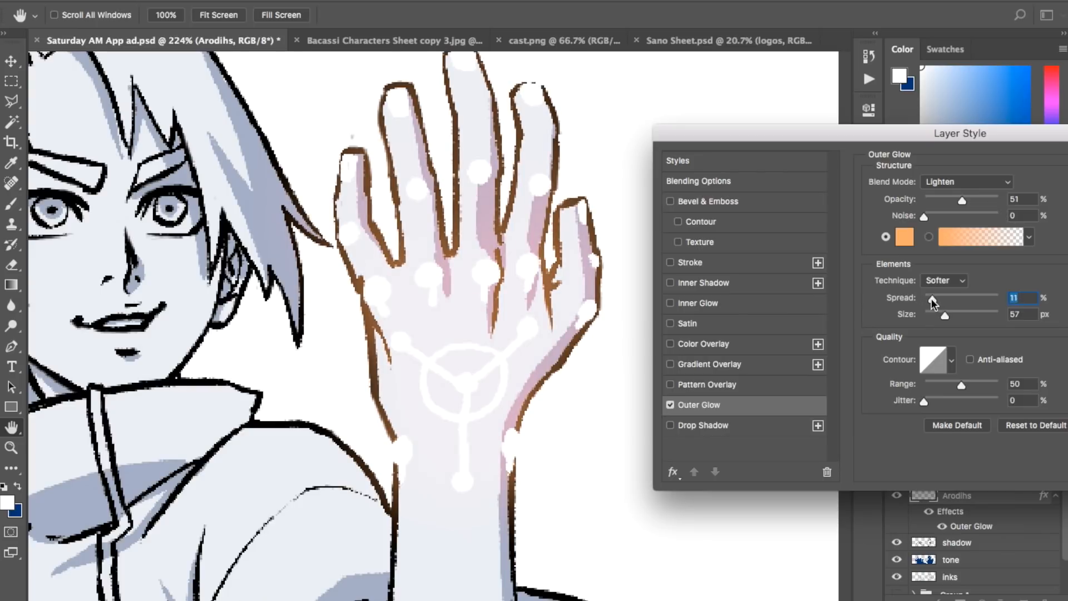
pyautogui.click(905, 236)
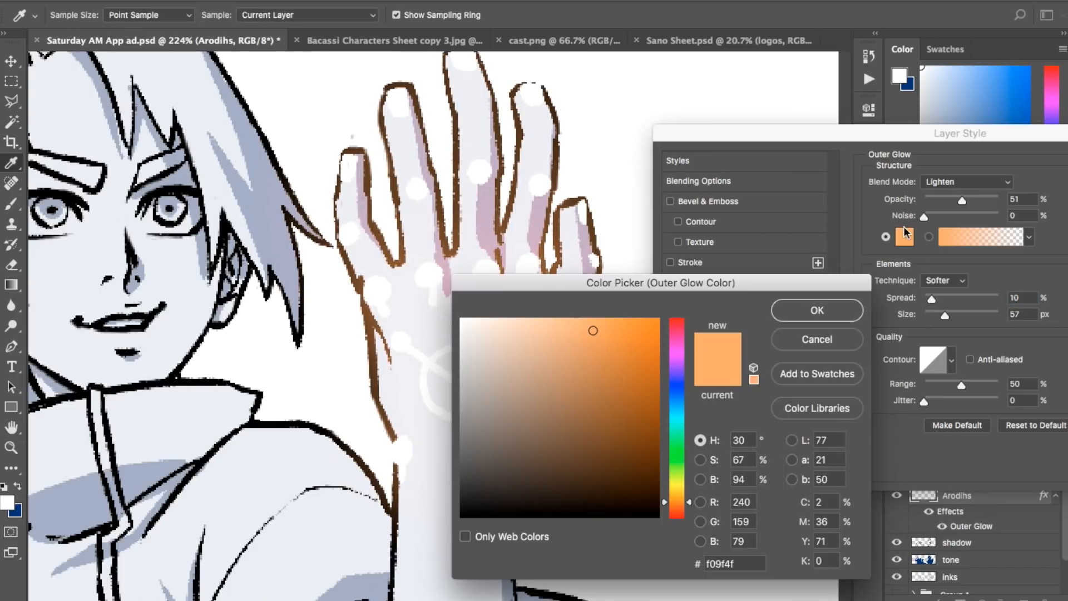
pyautogui.click(680, 388)
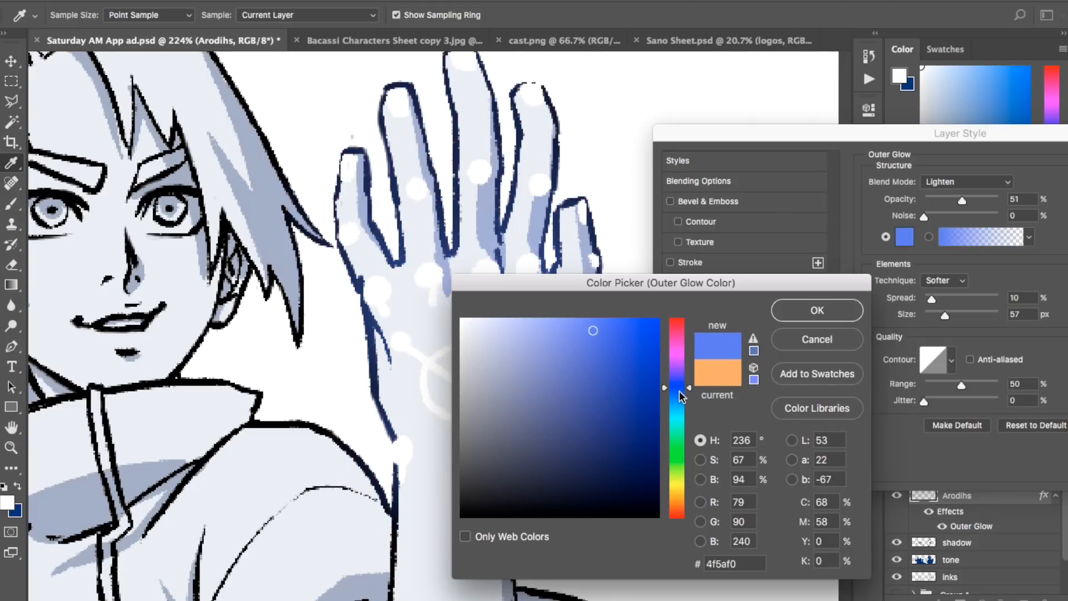
pyautogui.click(681, 395)
pyautogui.moveTo(589, 340); pyautogui.dragTo(575, 330)
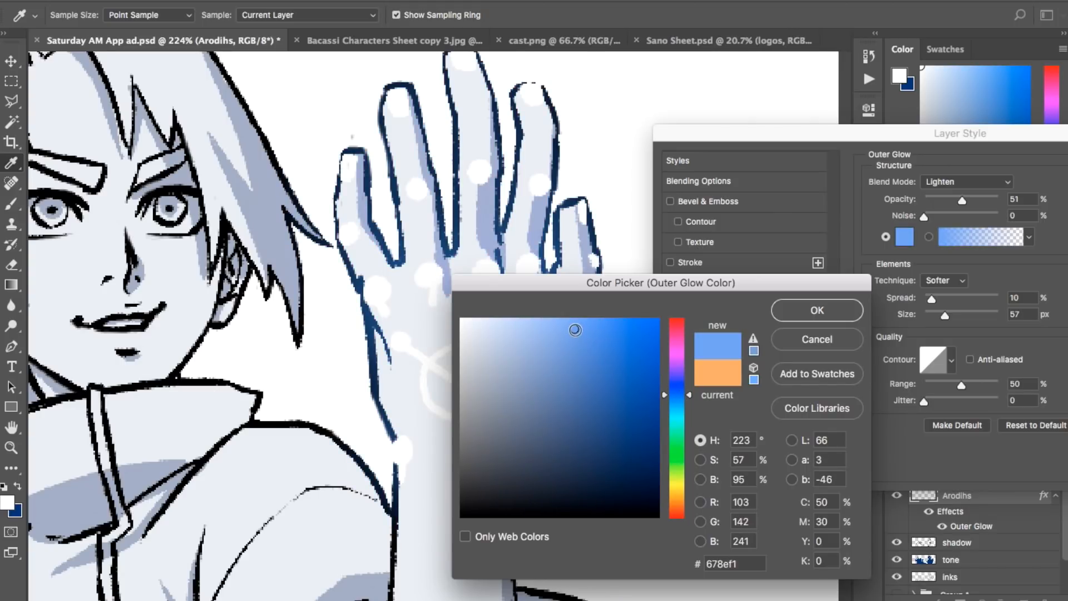
pyautogui.click(811, 319)
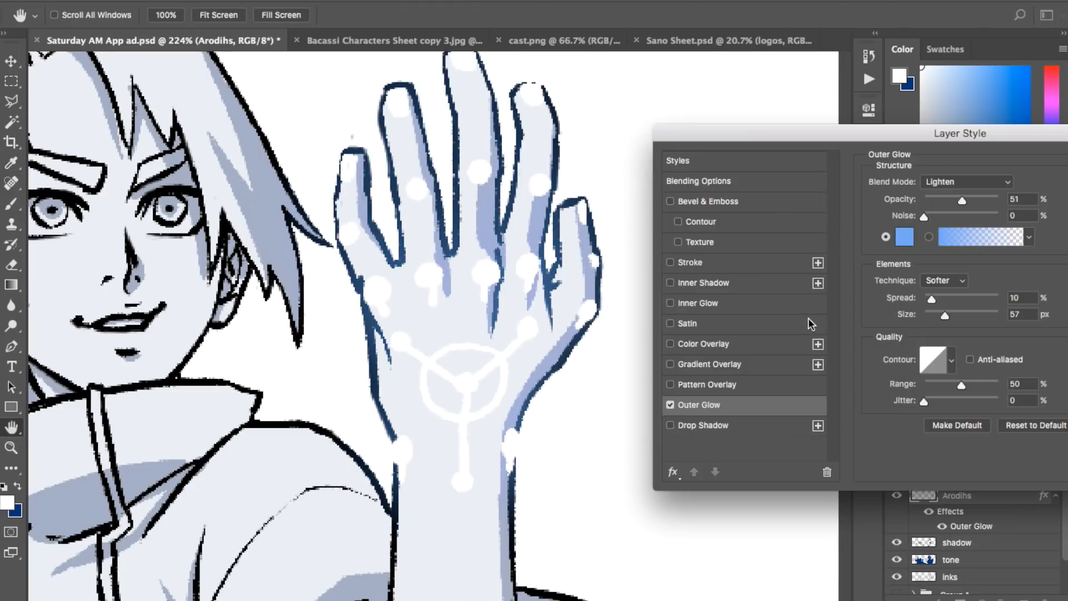
pyautogui.press('Return')
# Step: Toggle the Arodihs layer's visibility to compare the raised hand with and without the glowing markings
pyautogui.scroll(-3, 584, 310)
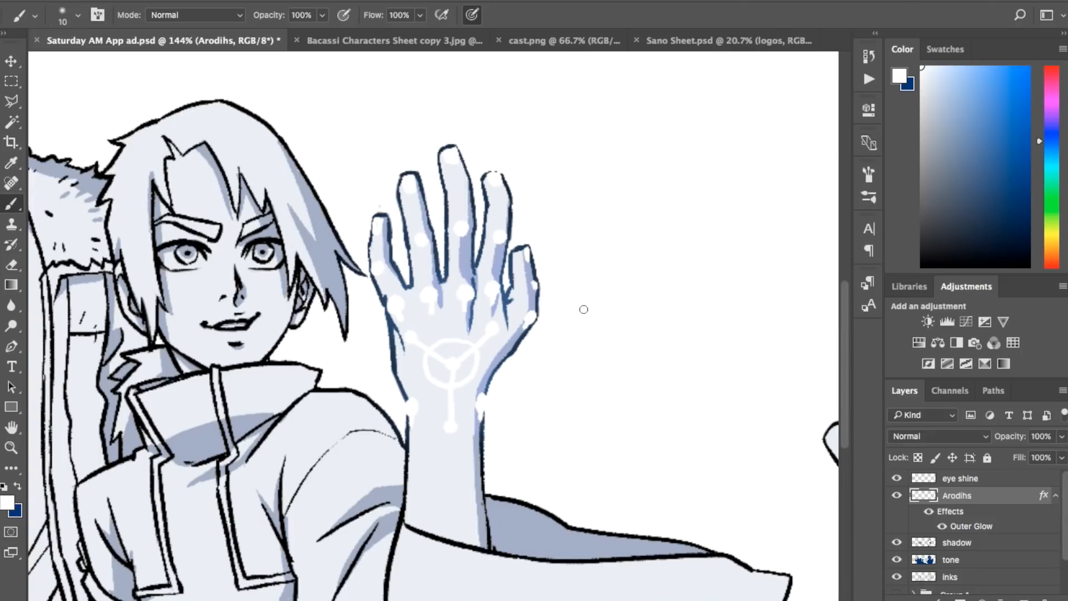
pyautogui.scroll(-2, 584, 309)
pyautogui.hscroll(-2, 583, 310)
pyautogui.click(898, 496)
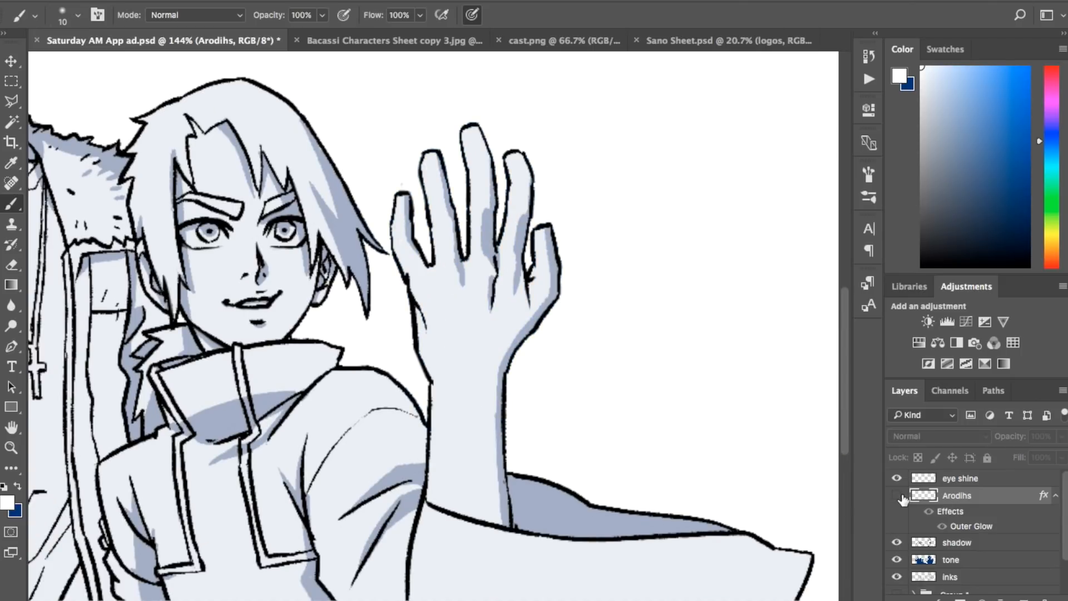
pyautogui.click(897, 496)
pyautogui.click(898, 496)
# Step: Toggle the tone layer's visibility to compare the flat colours with and without the blue tone
pyautogui.scroll(-2, 589, 411)
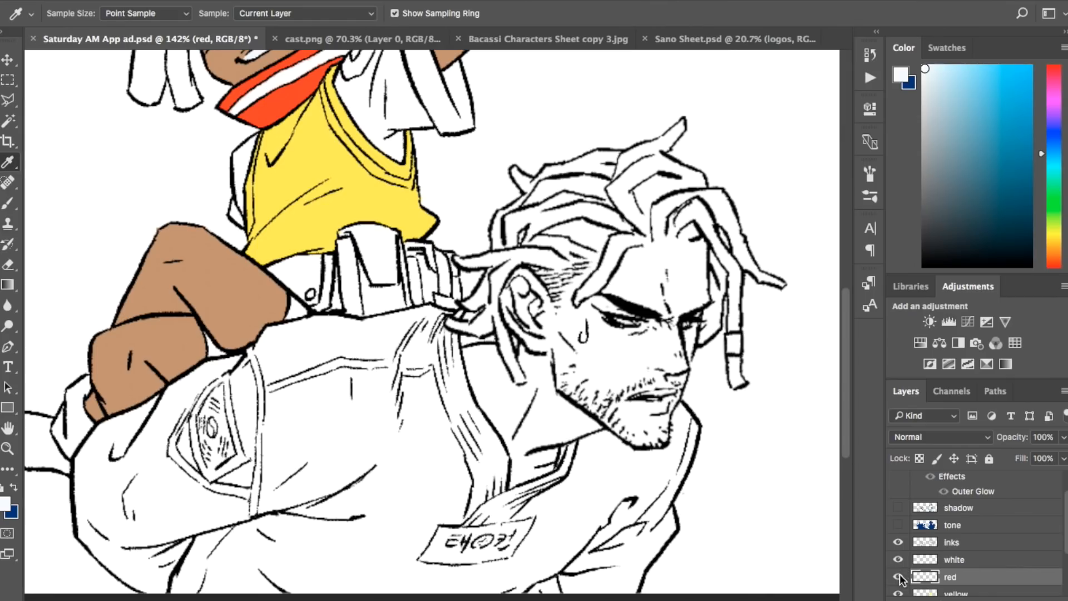
pyautogui.click(899, 525)
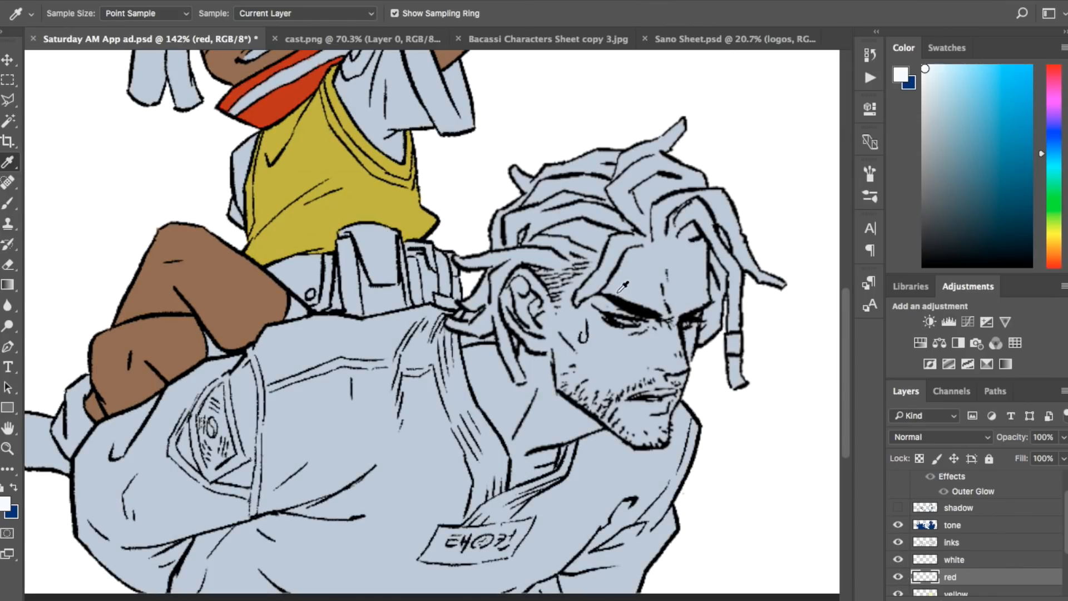
pyautogui.scroll(3, 623, 286)
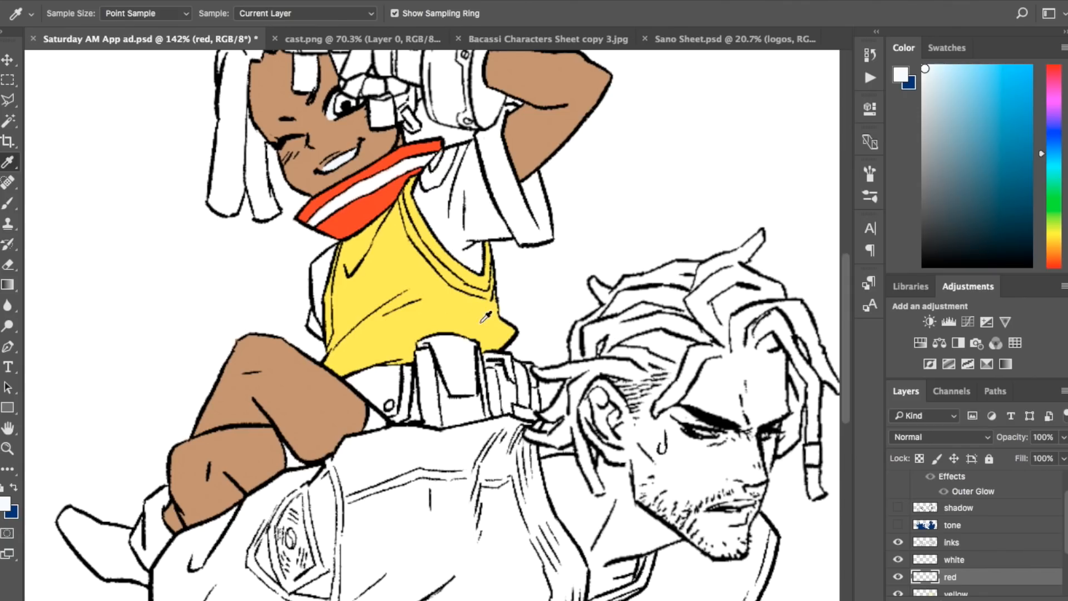
pyautogui.scroll(-5, 486, 317)
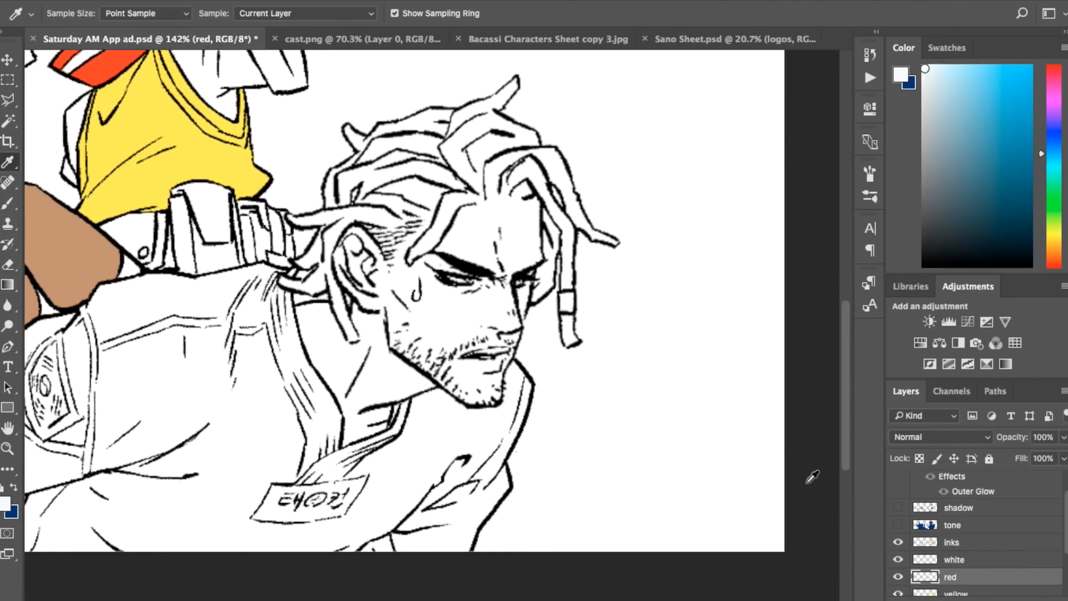
pyautogui.click(899, 526)
pyautogui.click(899, 526)
pyautogui.click(899, 527)
pyautogui.scroll(3, 621, 366)
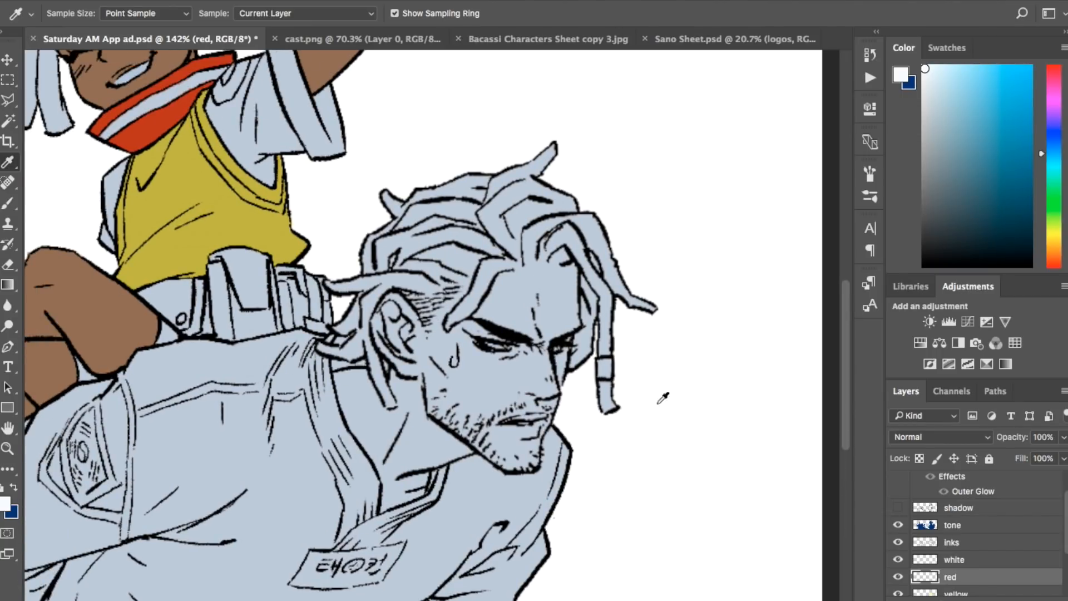
pyautogui.click(899, 526)
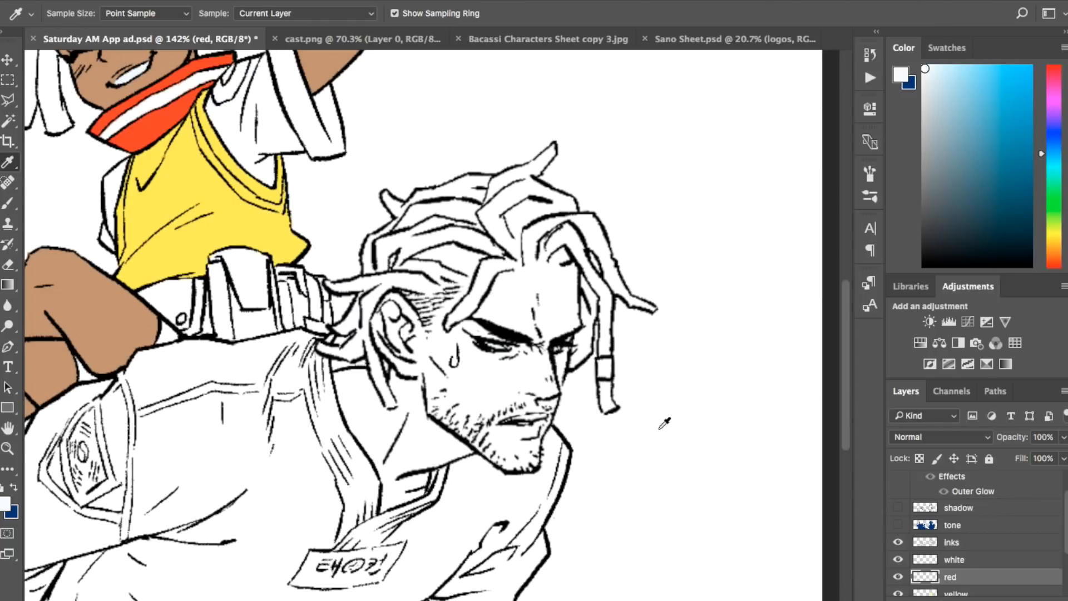
# Step: Choose a slightly muted red as the foreground colour for the red layer
pyautogui.hscroll(-3, 665, 423)
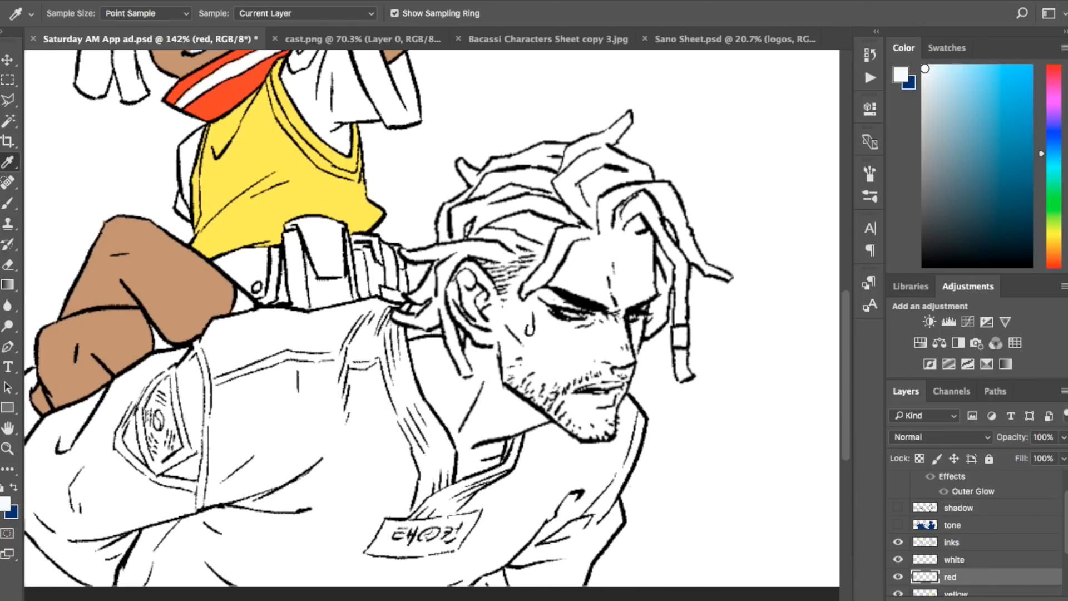
pyautogui.click(1056, 77)
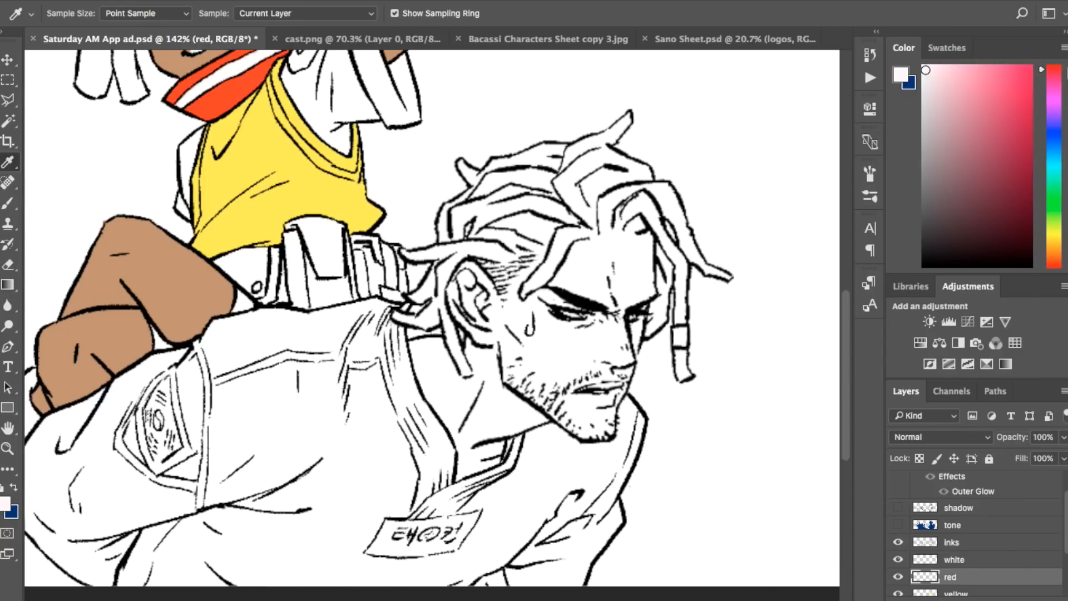
pyautogui.moveTo(1018, 135)
pyautogui.mouseDown()
pyautogui.moveTo(1029, 131)
pyautogui.moveTo(1021, 117)
pyautogui.moveTo(1020, 146)
pyautogui.mouseUp()
pyautogui.click(1058, 259)
pyautogui.moveTo(1058, 259); pyautogui.dragTo(1062, 260)
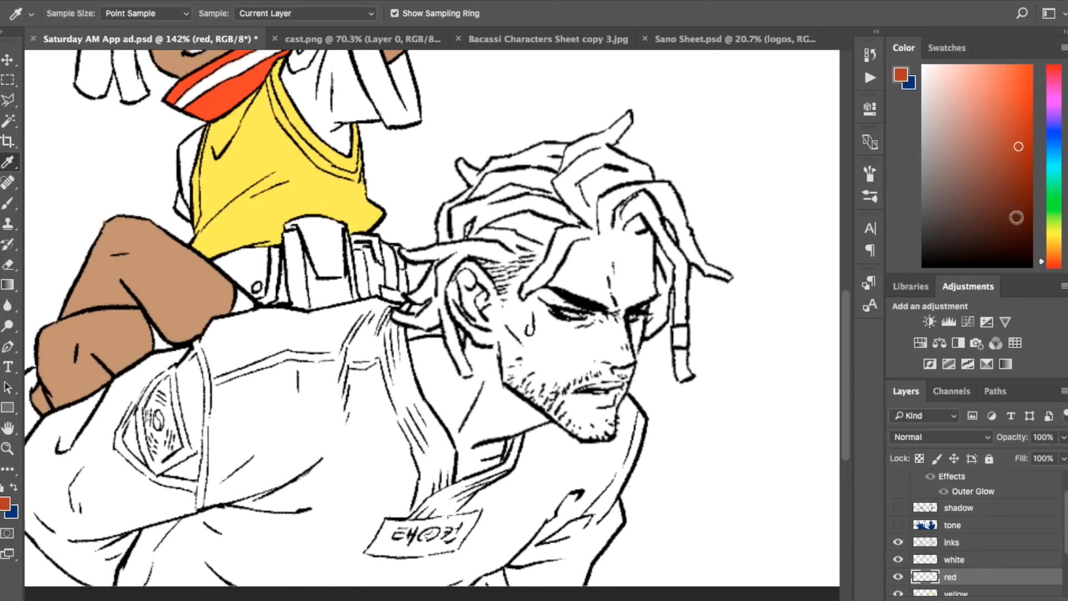
pyautogui.click(1056, 270)
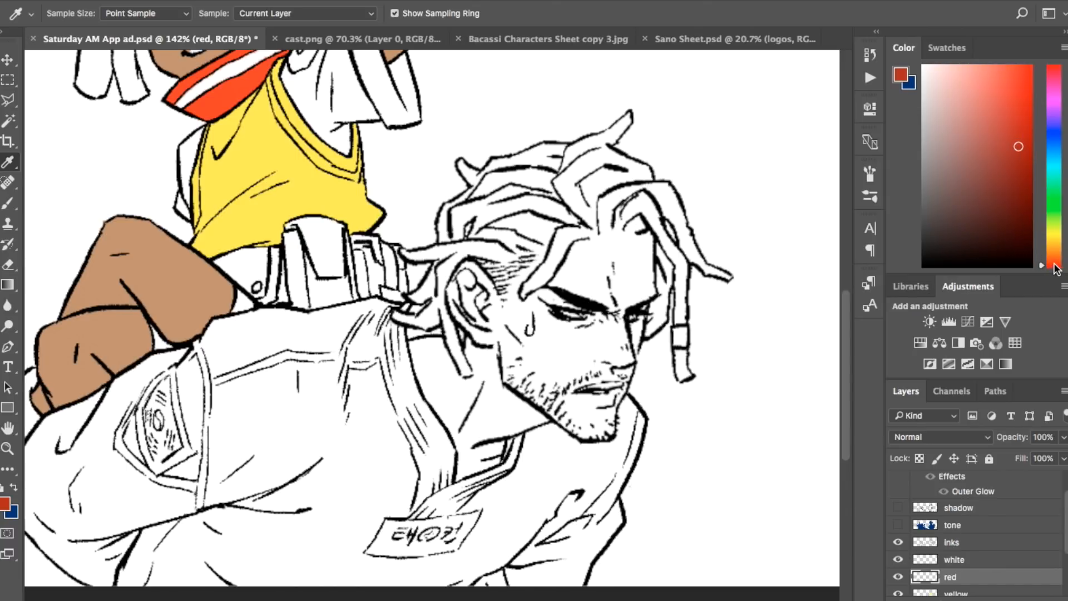
pyautogui.moveTo(1057, 269); pyautogui.dragTo(1060, 266)
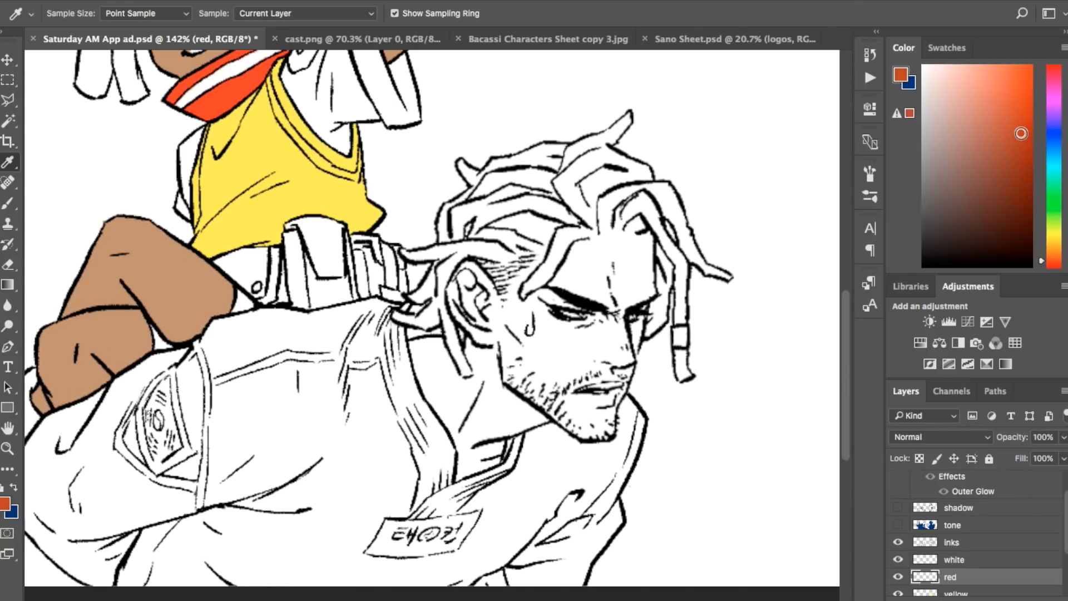
pyautogui.click(1022, 131)
pyautogui.moveTo(1021, 131); pyautogui.dragTo(1023, 131)
pyautogui.click(1058, 67)
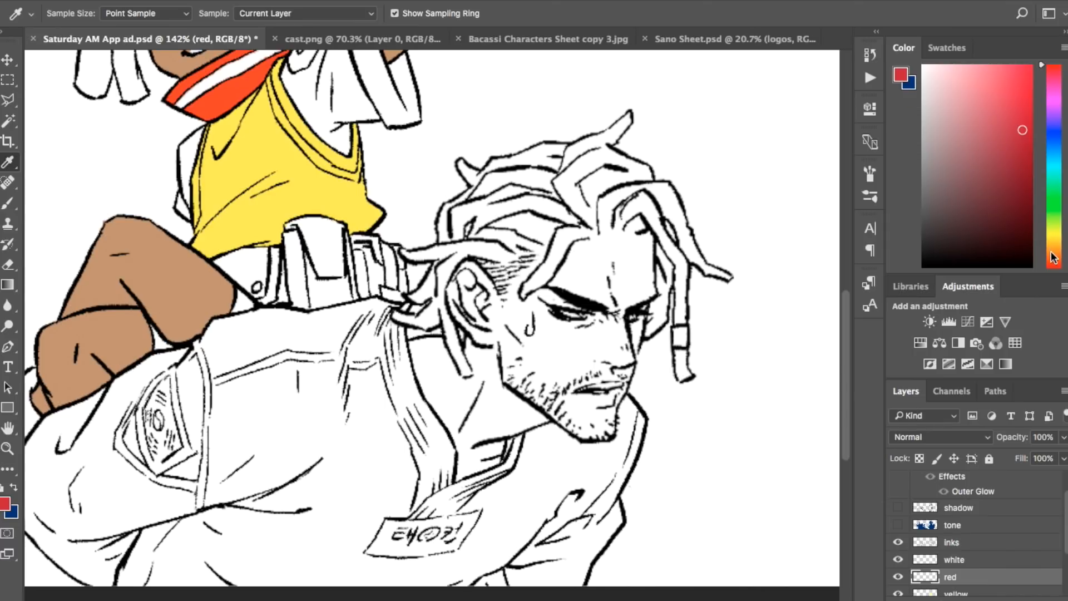
pyautogui.moveTo(1053, 257); pyautogui.dragTo(1057, 269)
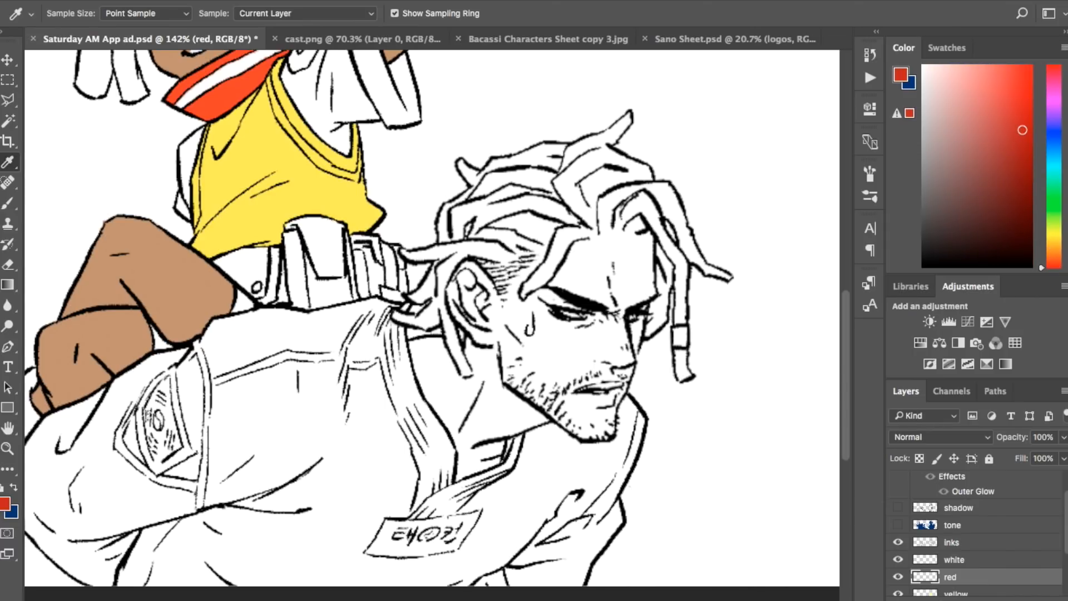
pyautogui.press('super+plus')
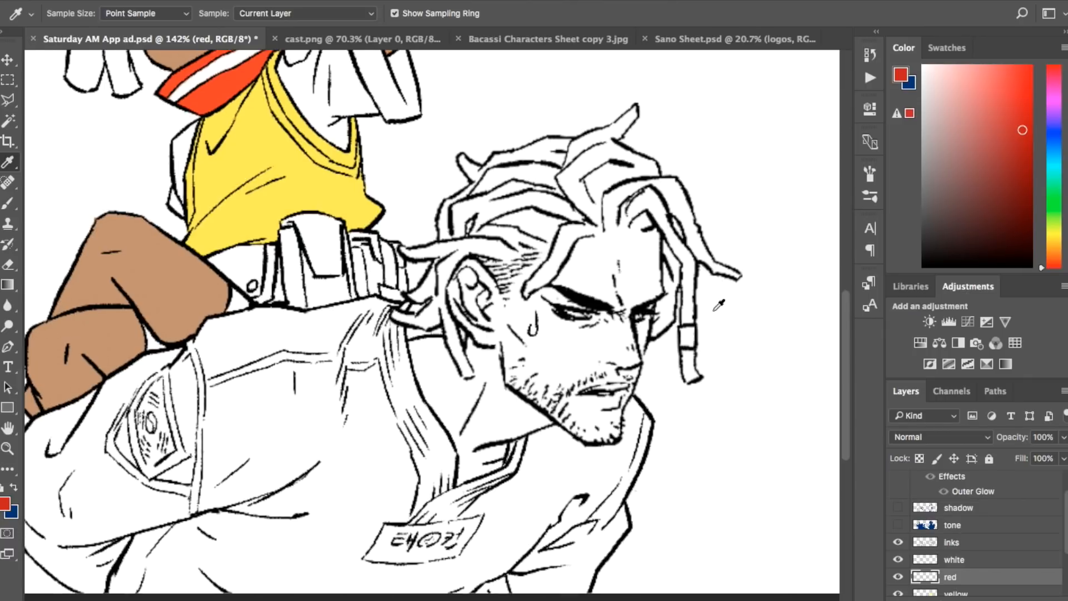
pyautogui.scroll(2, 719, 305)
pyautogui.hscroll(6, 719, 305)
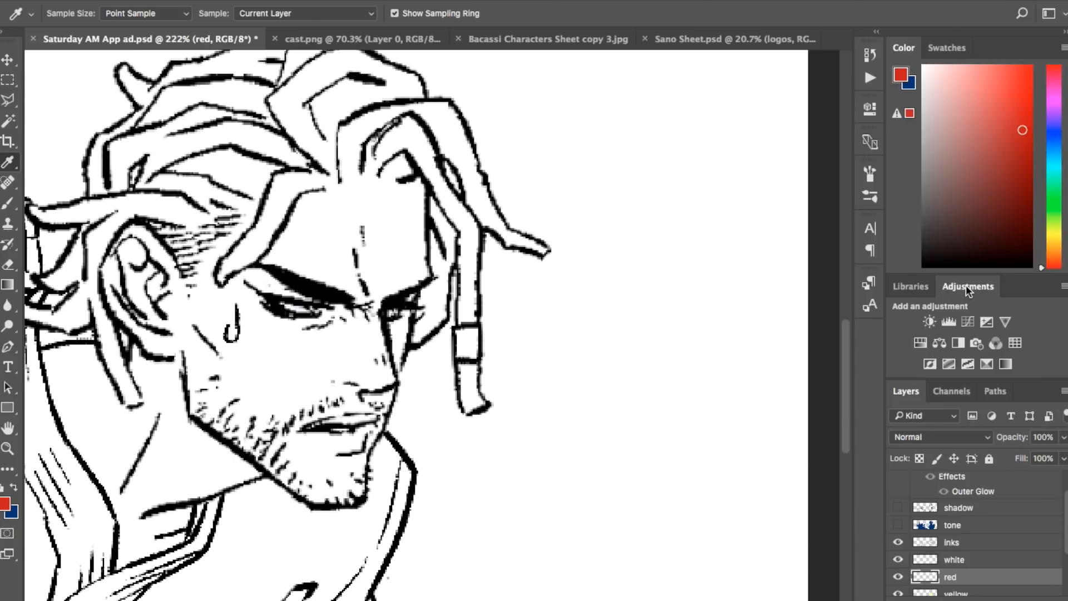
pyautogui.click(1002, 141)
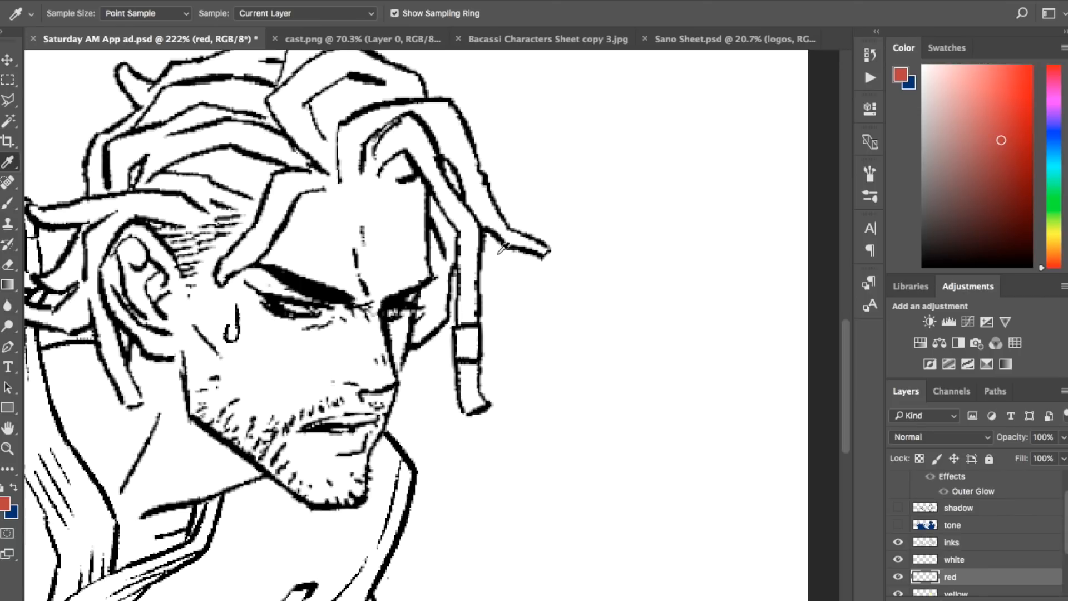
# Step: Paint red strokes on the red layer along the dreadlocked man's forehead and temple hairline to close off the hair area
pyautogui.hscroll(-5, 501, 248)
pyautogui.scroll(3, 502, 248)
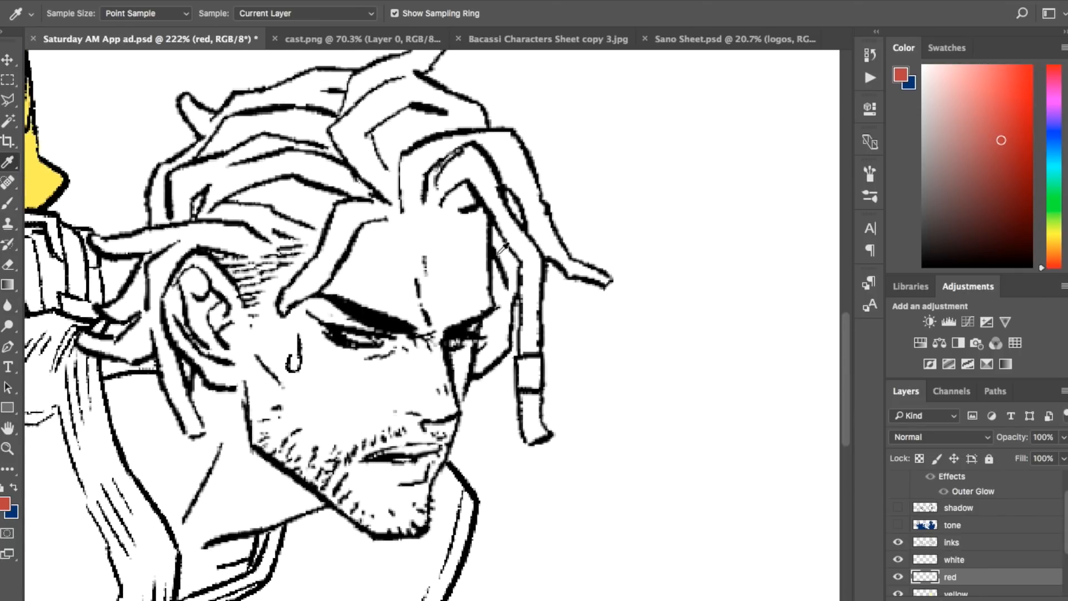
pyautogui.press('w')
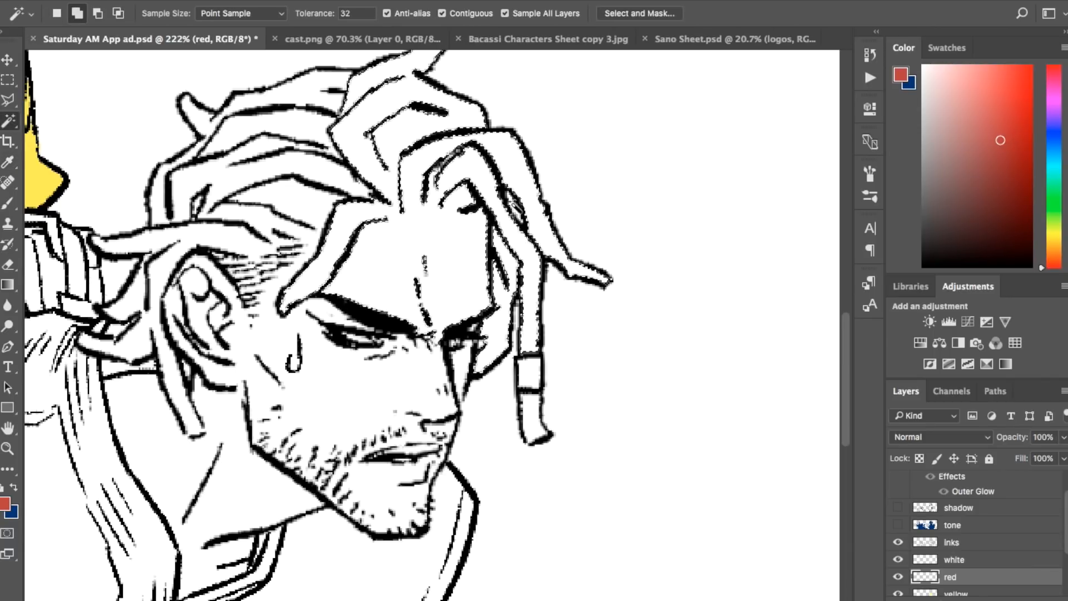
pyautogui.keyDown('shift'); pyautogui.click(515, 209); pyautogui.keyUp('shift')
pyautogui.press('b')
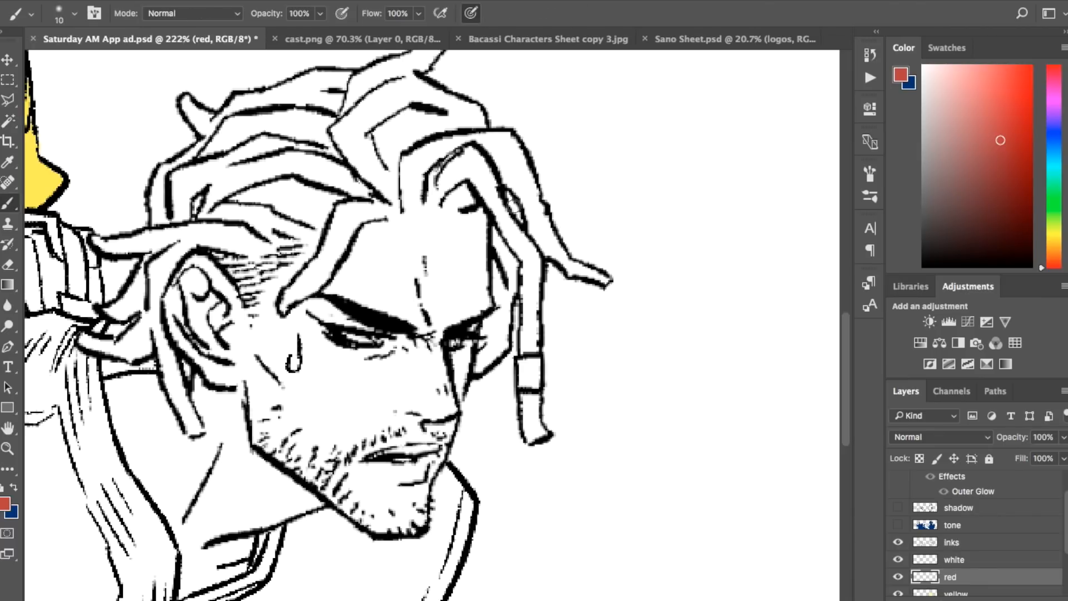
pyautogui.moveTo(382, 217)
pyautogui.mouseDown()
pyautogui.moveTo(436, 203)
pyautogui.moveTo(417, 214)
pyautogui.moveTo(482, 209)
pyautogui.mouseUp()
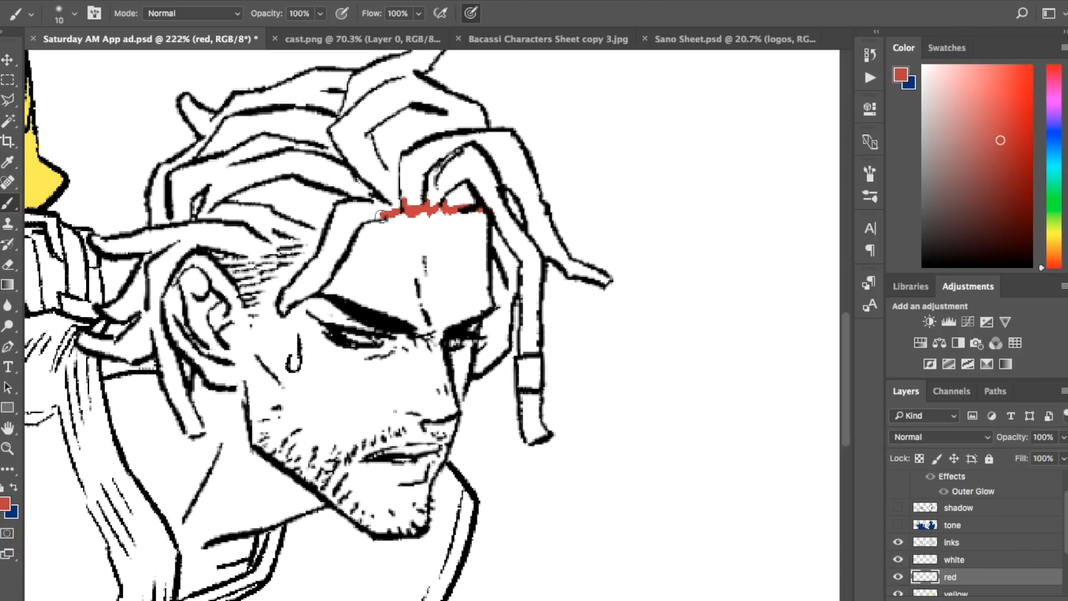
pyautogui.moveTo(323, 225)
pyautogui.mouseDown()
pyautogui.moveTo(295, 235)
pyautogui.moveTo(326, 233)
pyautogui.moveTo(306, 236)
pyautogui.moveTo(319, 219)
pyautogui.moveTo(296, 234)
pyautogui.moveTo(309, 237)
pyautogui.moveTo(273, 246)
pyautogui.mouseUp()
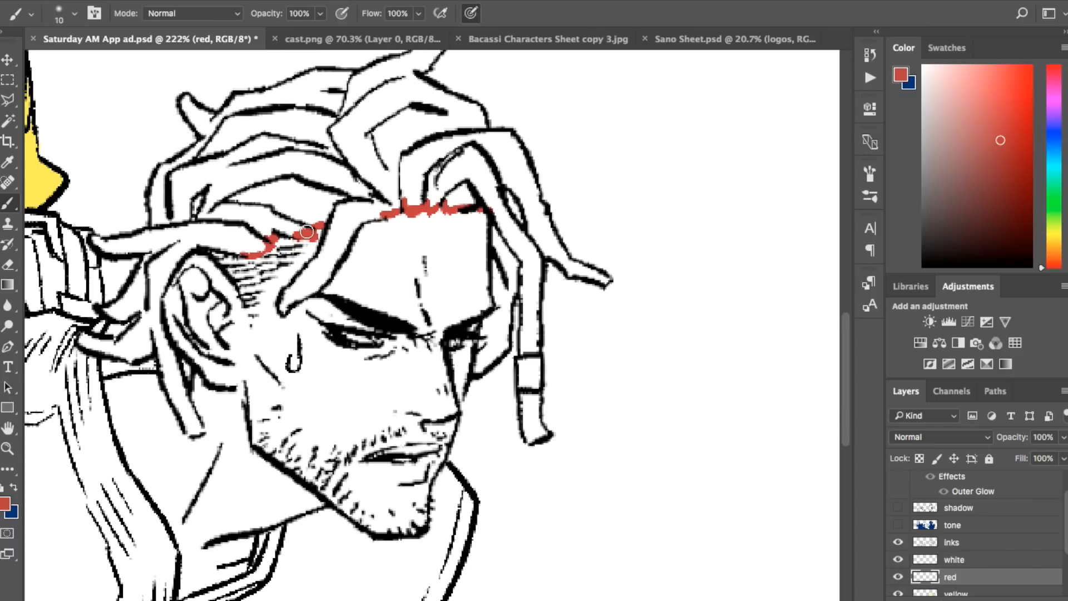
# Step: Select the dreadlocked man's hair sections with the Magic Wand and close the gap at the tip of the lower dreadlock in red
pyautogui.press('w')
pyautogui.press('shift')
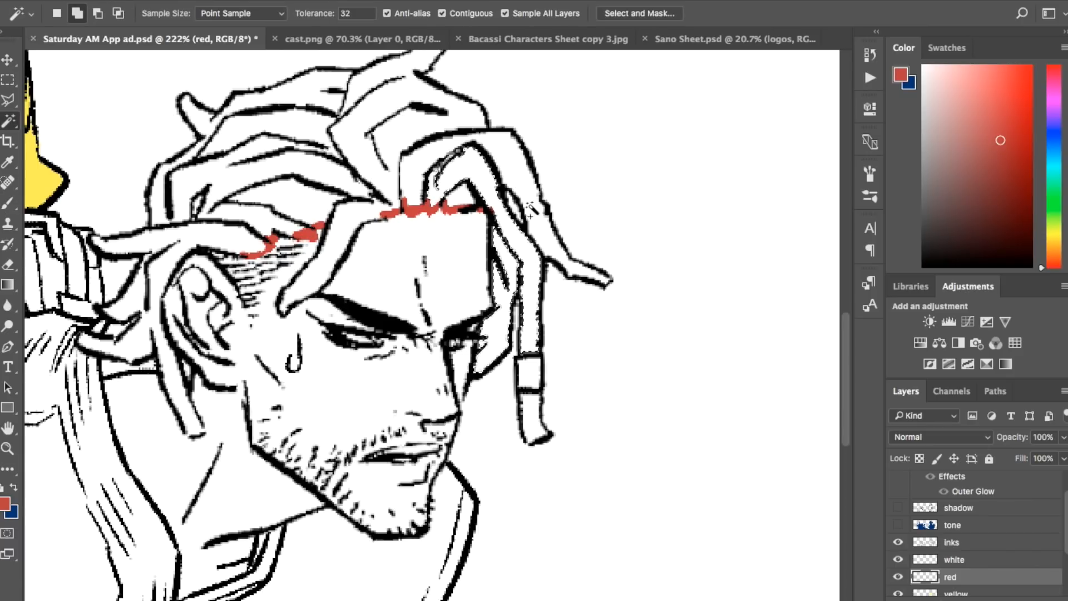
pyautogui.keyDown('shift'); pyautogui.click(515, 201); pyautogui.keyUp('shift')
pyautogui.keyDown('shift'); pyautogui.click(416, 173); pyautogui.keyUp('shift')
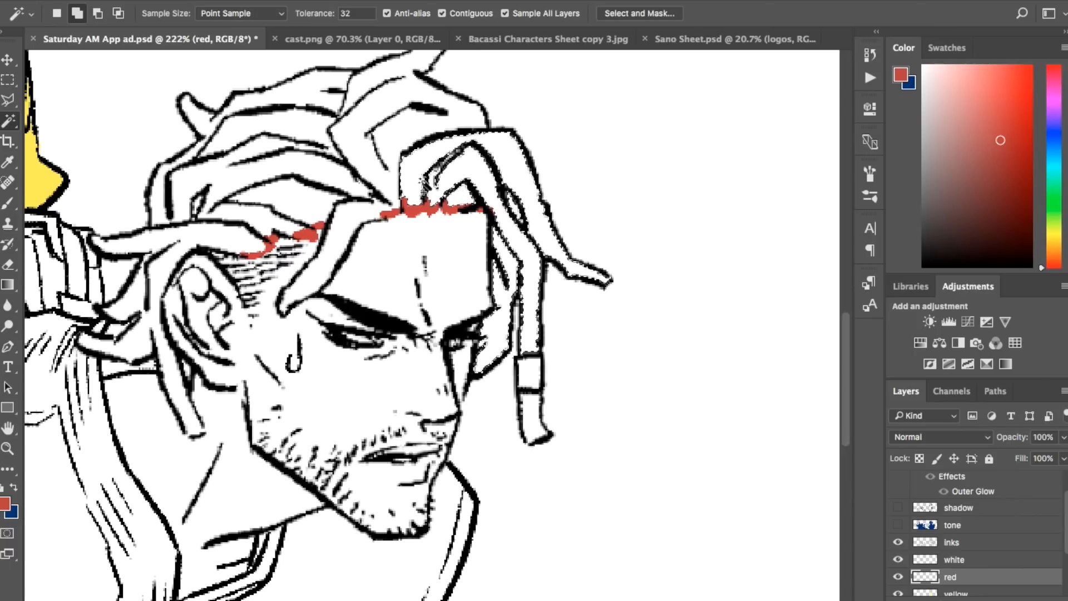
pyautogui.keyDown('shift'); pyautogui.click(394, 143); pyautogui.keyUp('shift')
pyautogui.keyDown('shift'); pyautogui.click(281, 194); pyautogui.keyUp('shift')
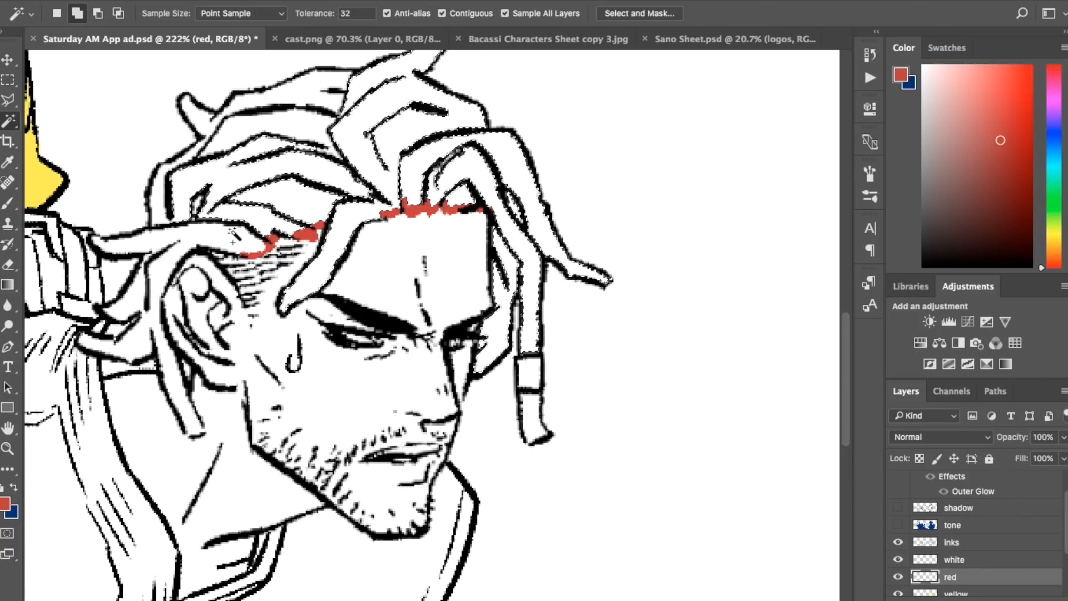
pyautogui.keyDown('shift'); pyautogui.click(144, 288); pyautogui.keyUp('shift')
pyautogui.keyDown('shift'); pyautogui.click(225, 177); pyautogui.keyUp('shift')
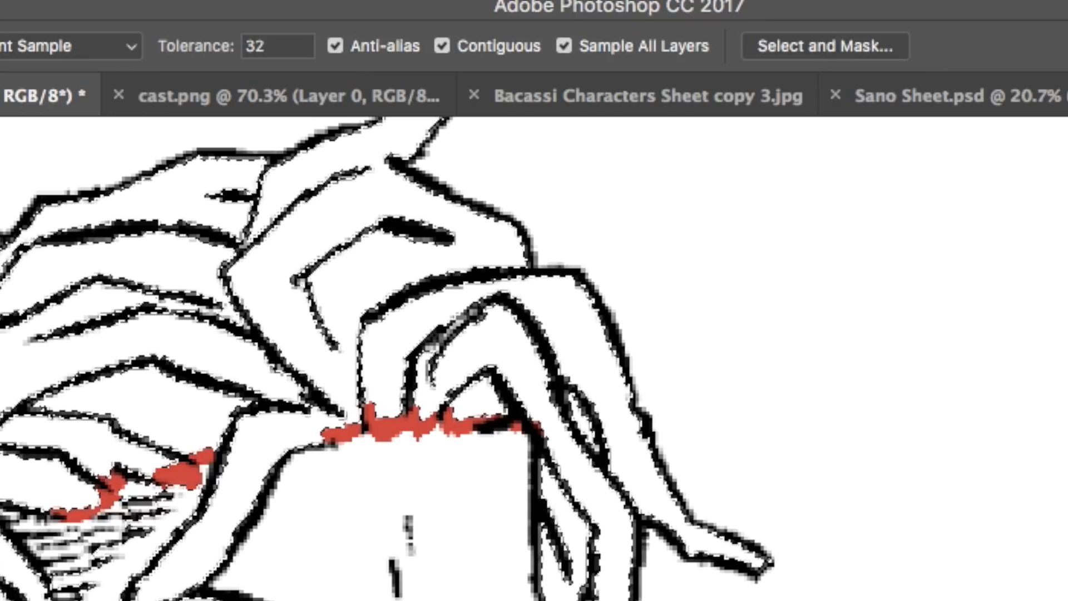
pyautogui.press('b')
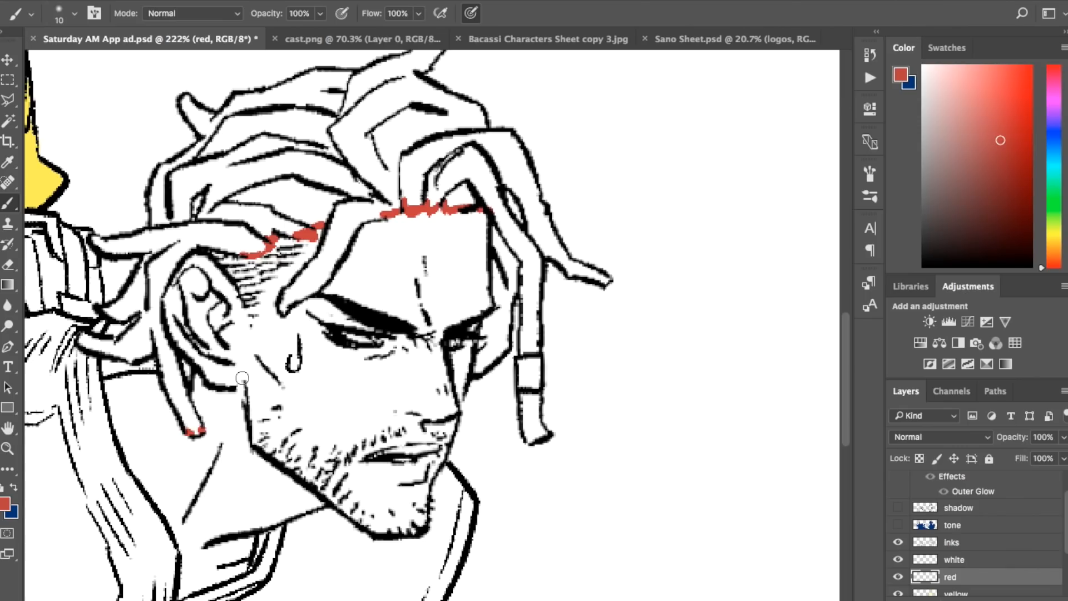
pyautogui.press('w')
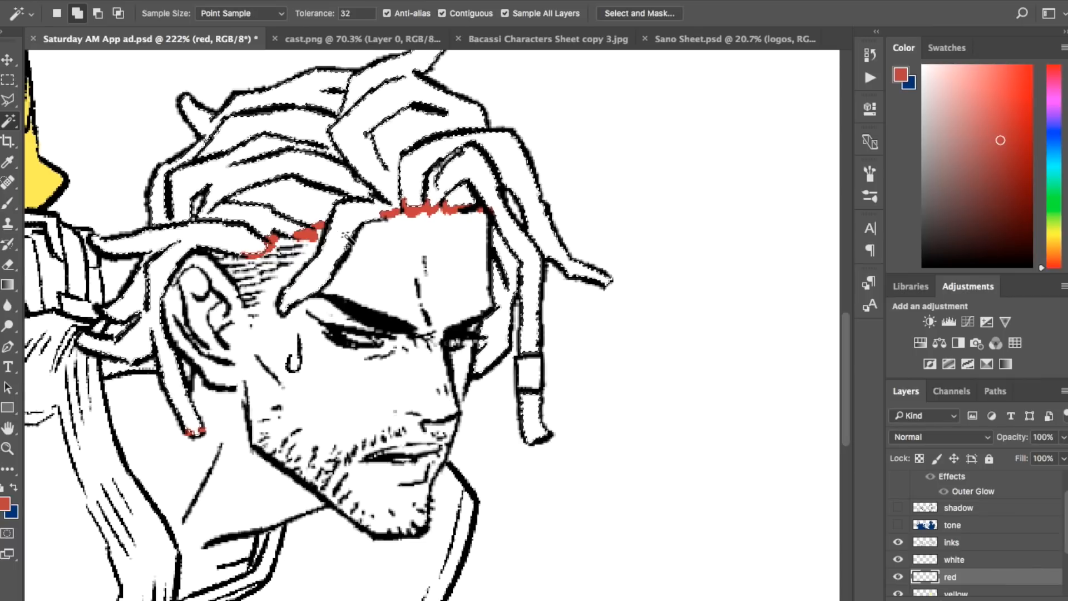
# Step: Expand the hair selection, fill it with the red foreground colour on the red layer, and deselect
pyautogui.click(314, 0)
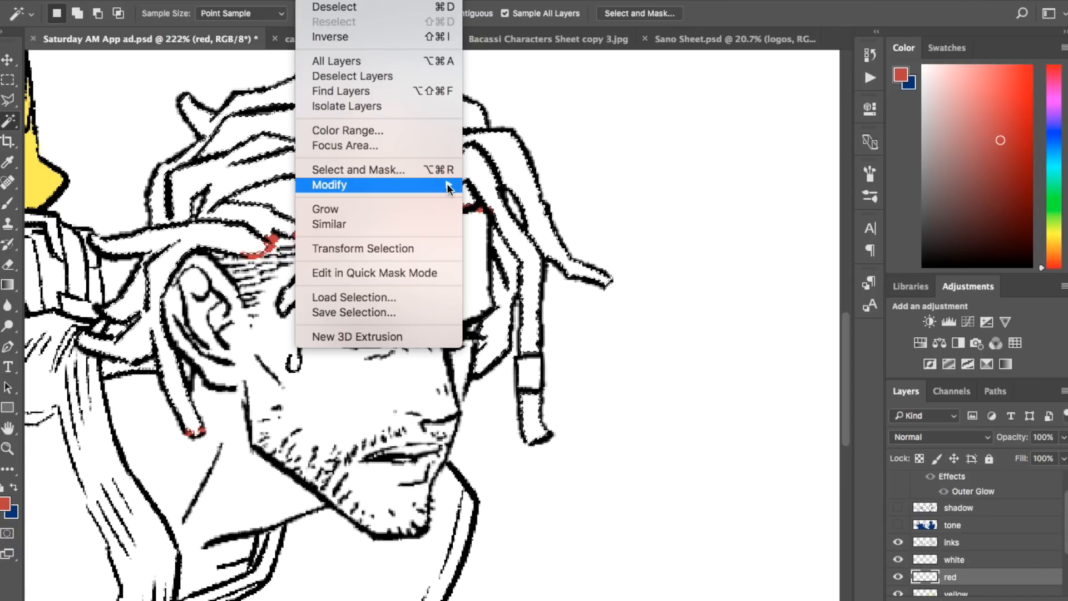
pyautogui.moveTo(446, 185)
pyautogui.click(542, 215)
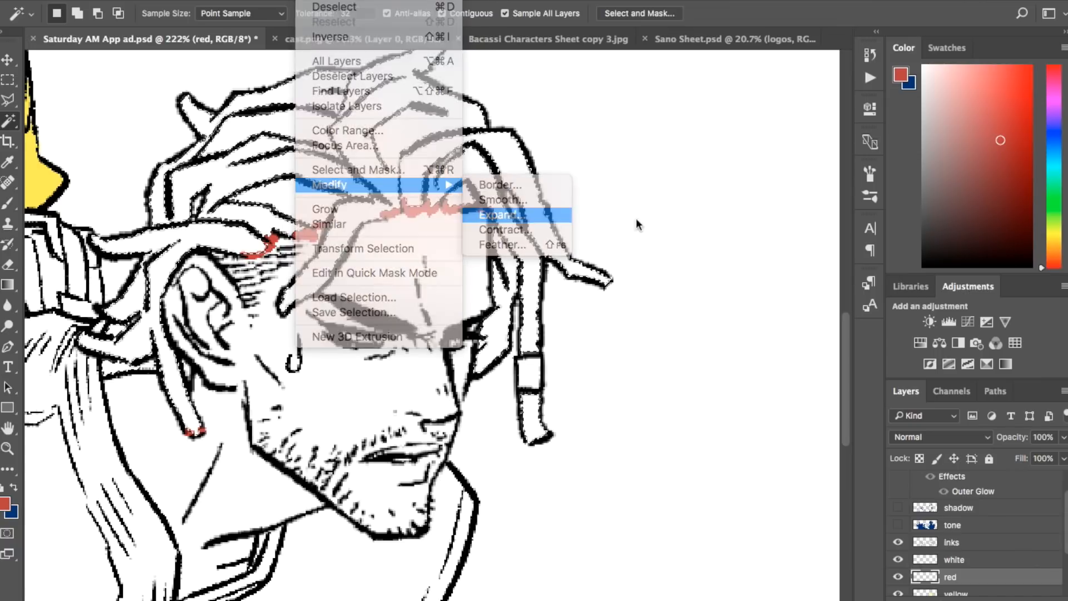
pyautogui.click(811, 334)
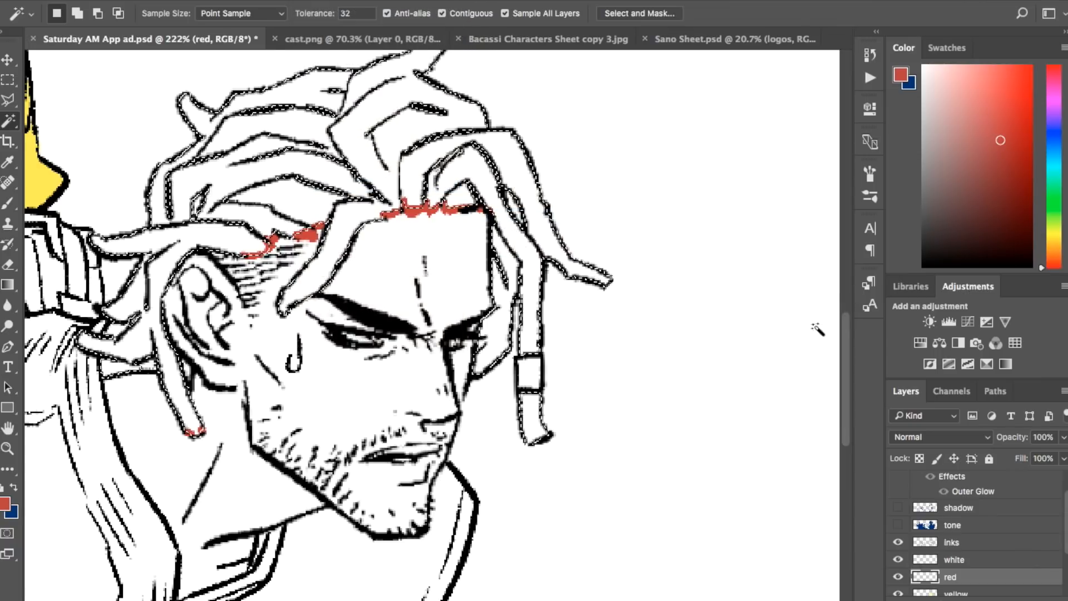
pyautogui.hotkey('alt', 'BackSpace')
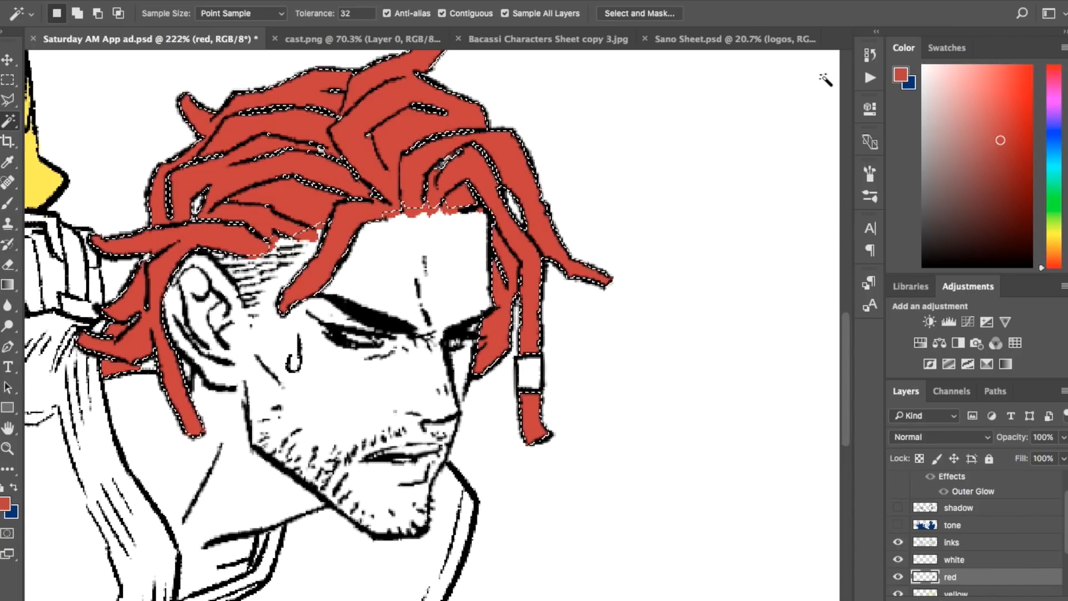
pyautogui.hotkey('ctrl', 'd')
pyautogui.press('b')
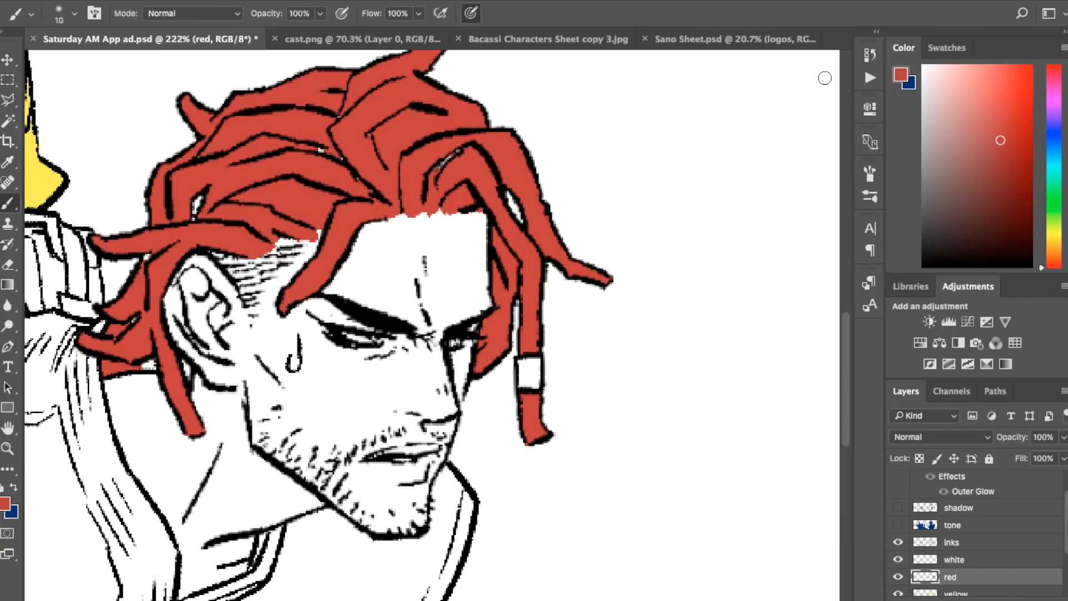
# Step: Refill the dreadlocks with a more muted red and touch up the hair's edge along the forehead
pyautogui.hotkey('ctrl', 'shift', 'd')
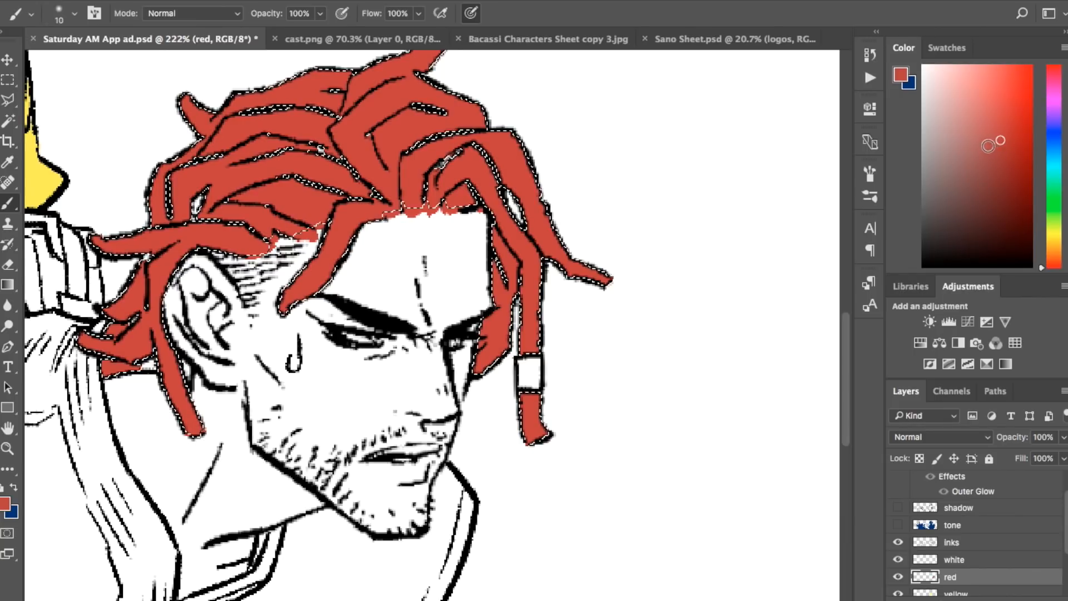
pyautogui.hotkey('ctrl', 'd')
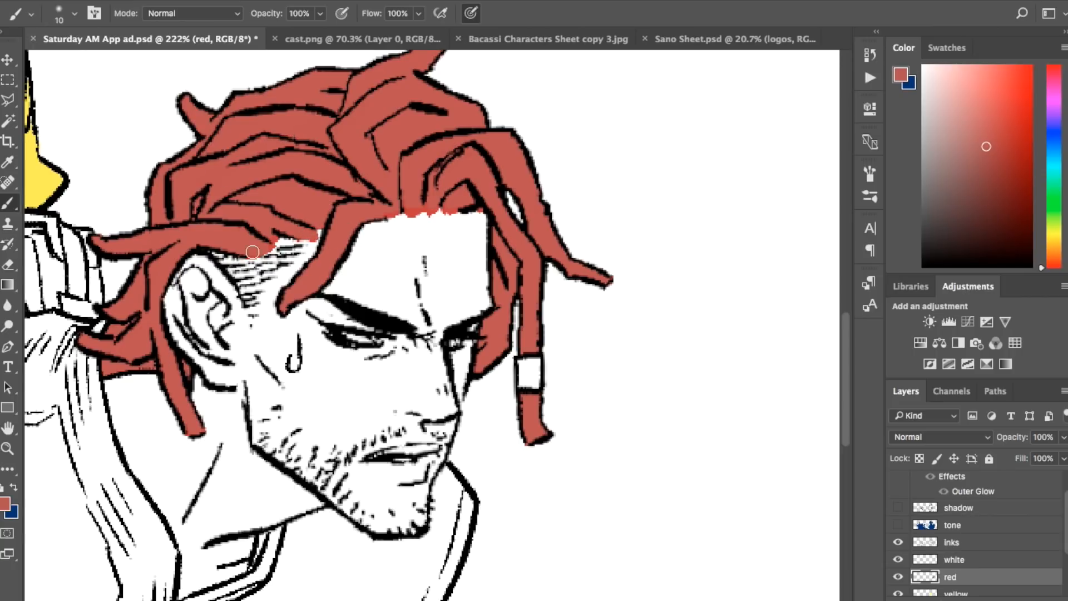
pyautogui.moveTo(436, 212); pyautogui.dragTo(495, 210)
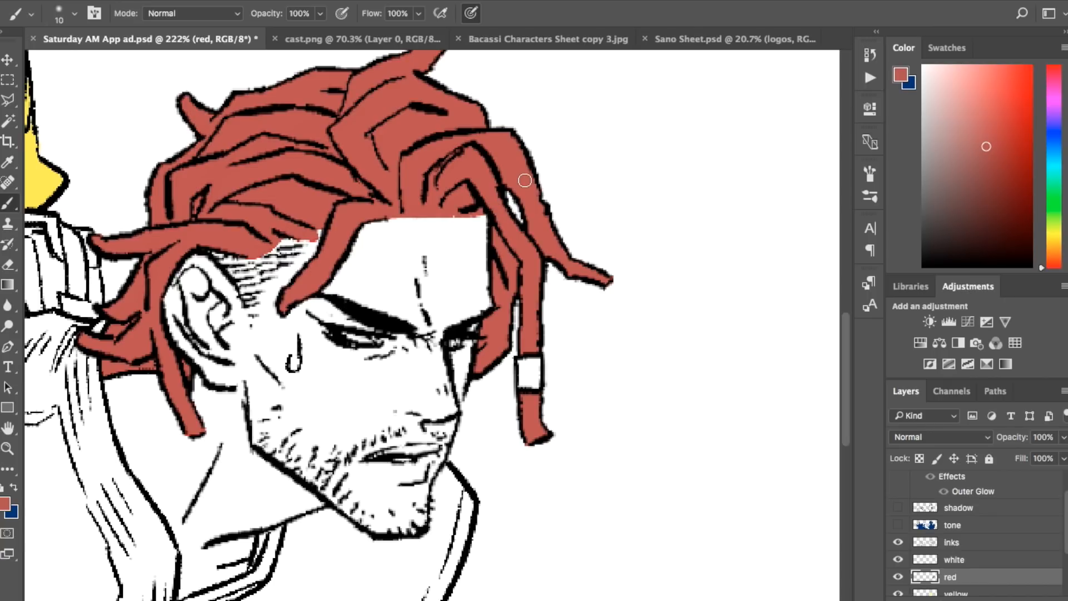
pyautogui.press('e')
pyautogui.moveTo(458, 222); pyautogui.dragTo(479, 213)
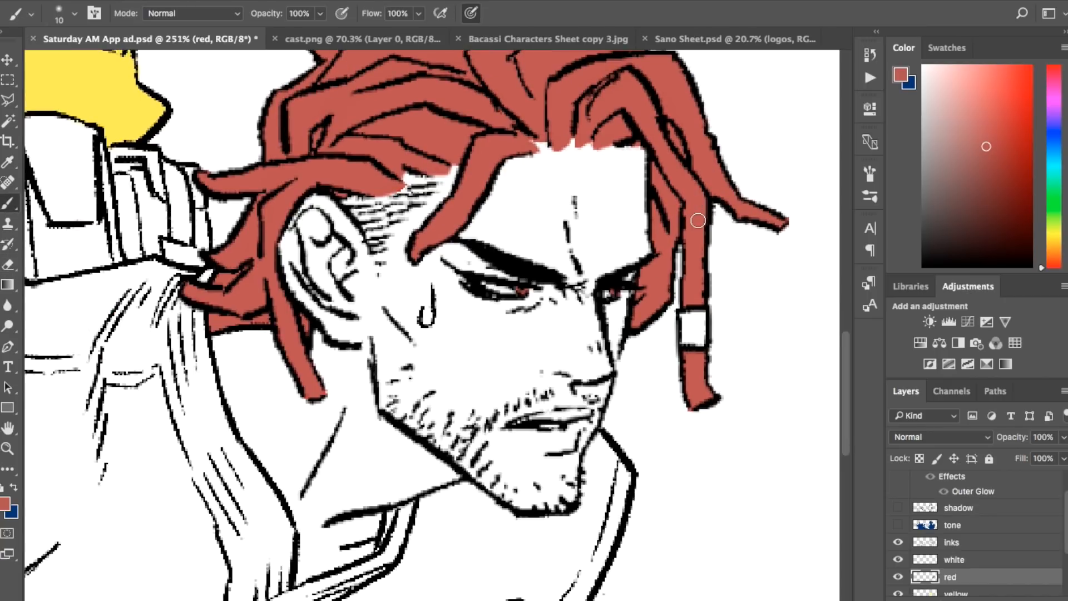
# Step: Make the skin layer active and choose a medium brown as the foreground colour
pyautogui.scroll(-3, 986, 570)
pyautogui.click(1024, 575)
pyautogui.moveTo(1053, 259); pyautogui.dragTo(1054, 249)
pyautogui.click(968, 178)
pyautogui.moveTo(967, 177); pyautogui.dragTo(969, 160)
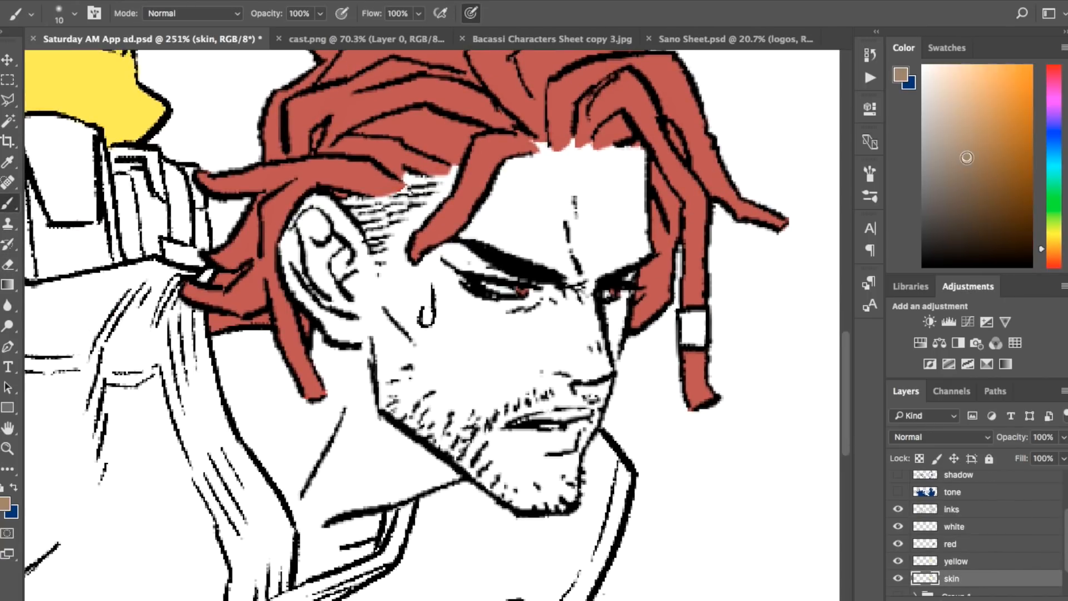
# Step: Select the dreadlocked man's face and neck with the Magic Wand, expand the selection, and fill it with brown on the skin layer
pyautogui.press('w')
pyautogui.click(639, 229)
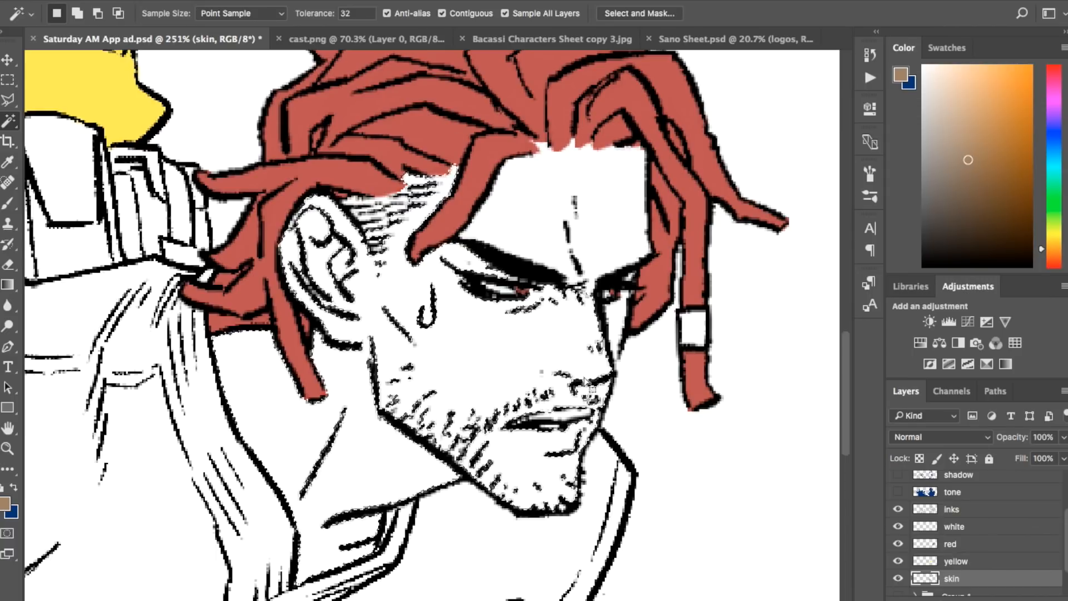
pyautogui.click(313, 0)
pyautogui.moveTo(379, 185)
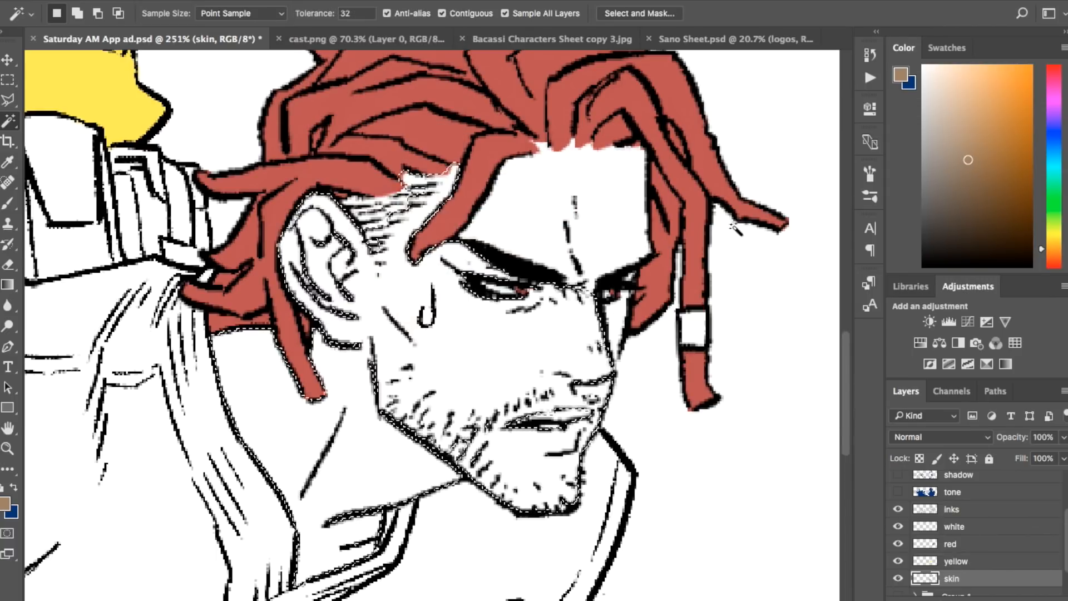
pyautogui.hotkey('alt', 'BackSpace')
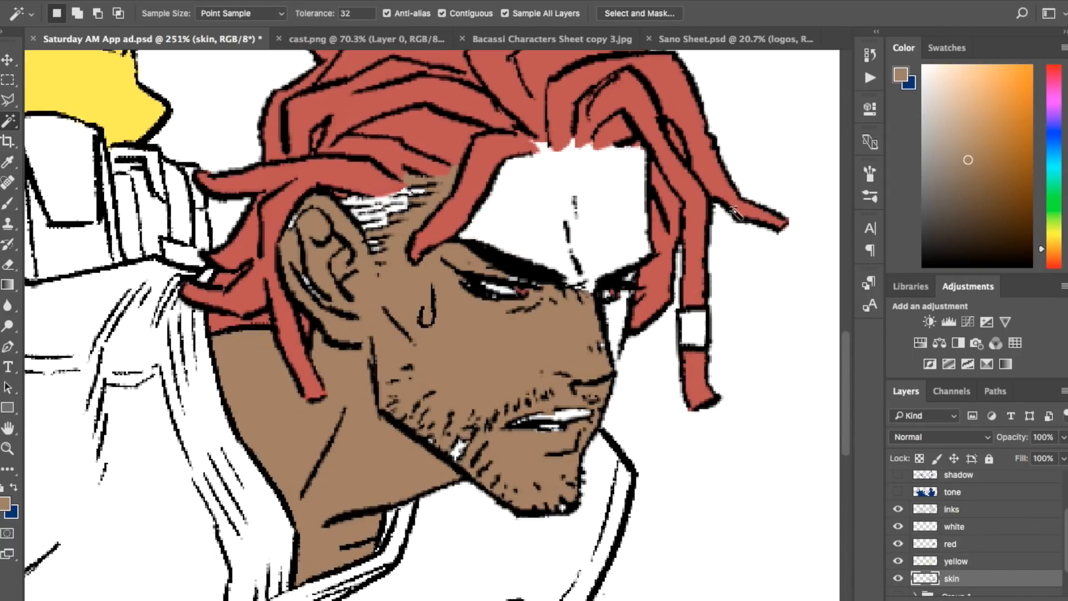
# Step: Brush brown into the unfilled gaps at the temple, jaw, lips and far cheek, and along the brow and forehead hairline
pyautogui.press('b')
pyautogui.moveTo(412, 492)
pyautogui.mouseDown()
pyautogui.moveTo(484, 440)
pyautogui.moveTo(582, 412)
pyautogui.mouseUp()
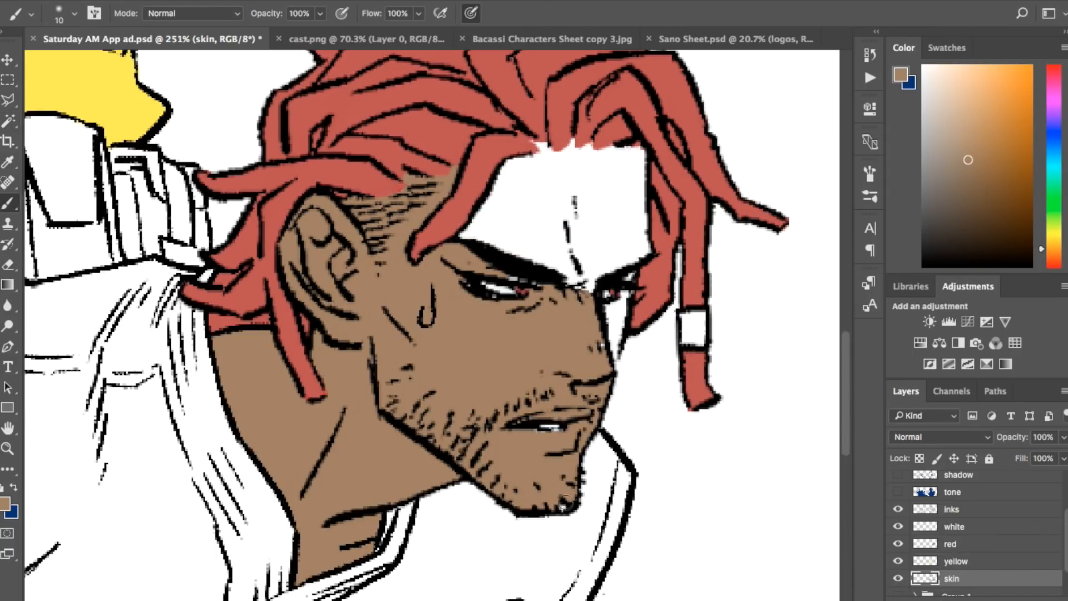
pyautogui.moveTo(608, 365)
pyautogui.mouseDown()
pyautogui.moveTo(612, 304)
pyautogui.moveTo(608, 330)
pyautogui.mouseUp()
pyautogui.moveTo(609, 259); pyautogui.dragTo(572, 287)
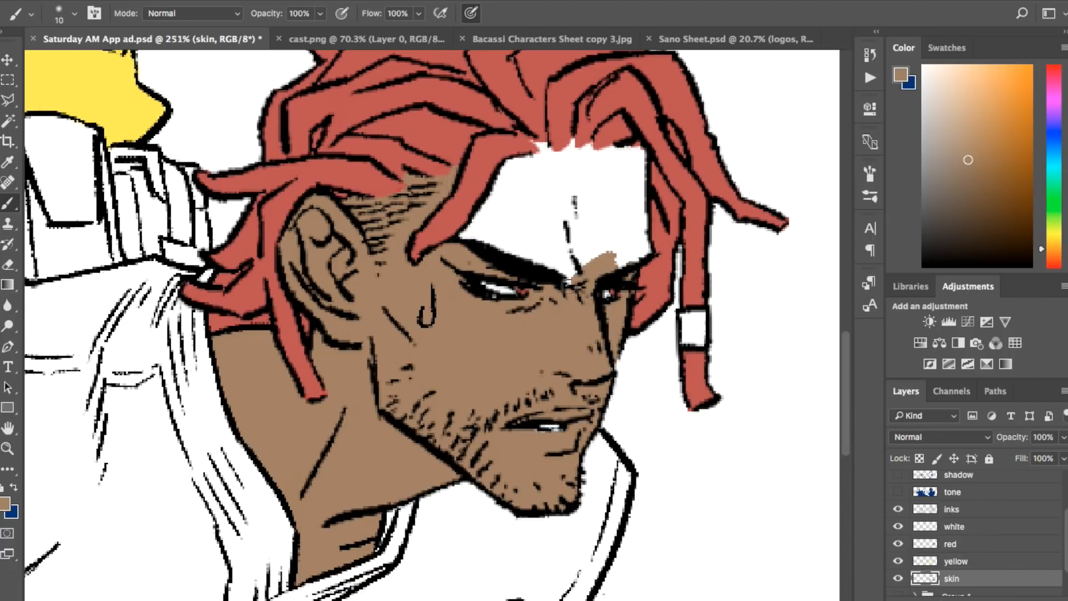
pyautogui.moveTo(597, 150); pyautogui.dragTo(650, 172)
# Step: Select the white forehead area, expand the selection, fill it with the brown skin colour, and deselect
pyautogui.press('w')
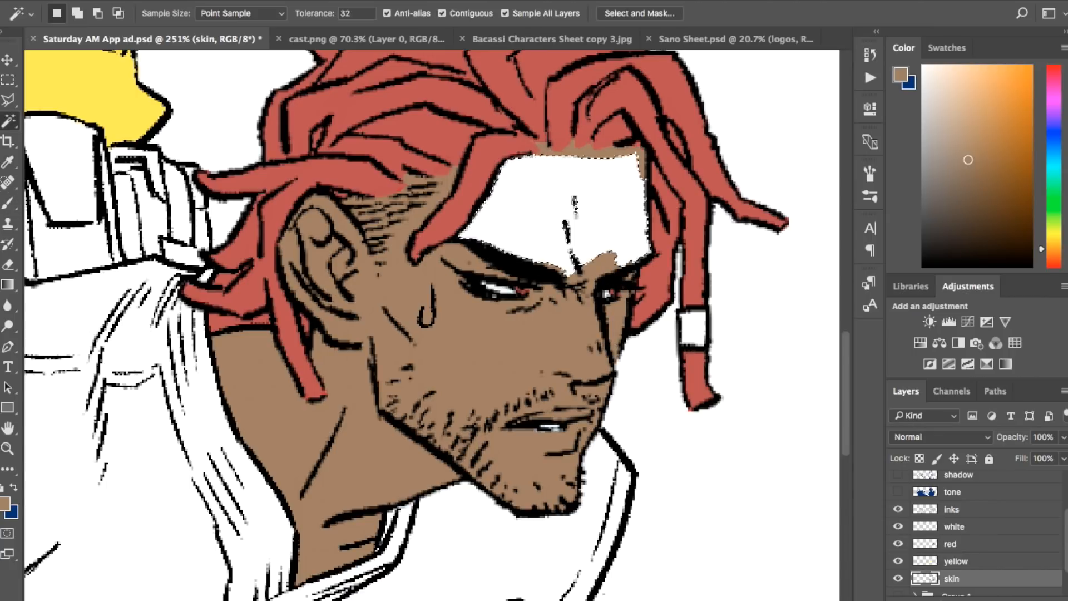
pyautogui.click(579, 211)
pyautogui.click(304, 0)
pyautogui.moveTo(473, 187)
pyautogui.click(506, 221)
pyautogui.press('Return')
pyautogui.hotkey('alt', 'BackSpace')
pyautogui.hotkey('ctrl', 'd')
pyautogui.press('e')
pyautogui.click(979, 527)
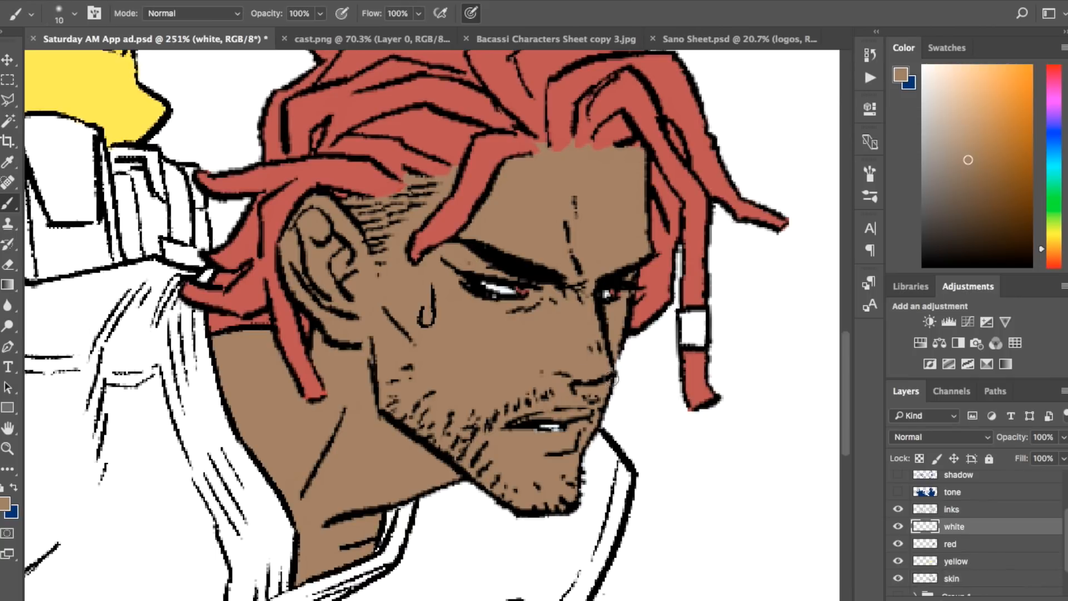
pyautogui.press('p')
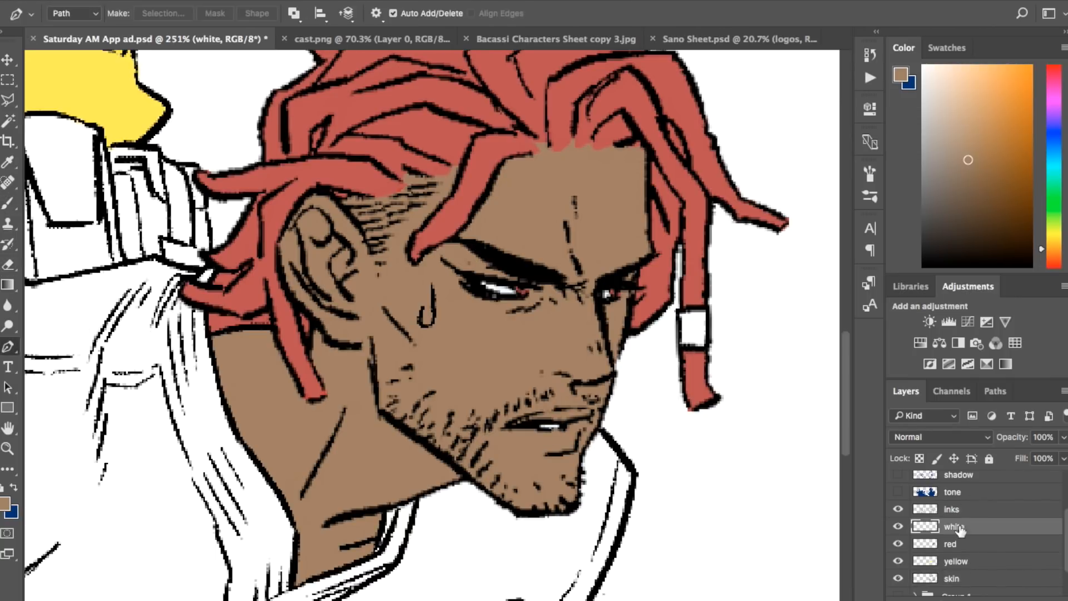
pyautogui.click(958, 578)
pyautogui.moveTo(510, 429); pyautogui.dragTo(548, 406)
pyautogui.press('b')
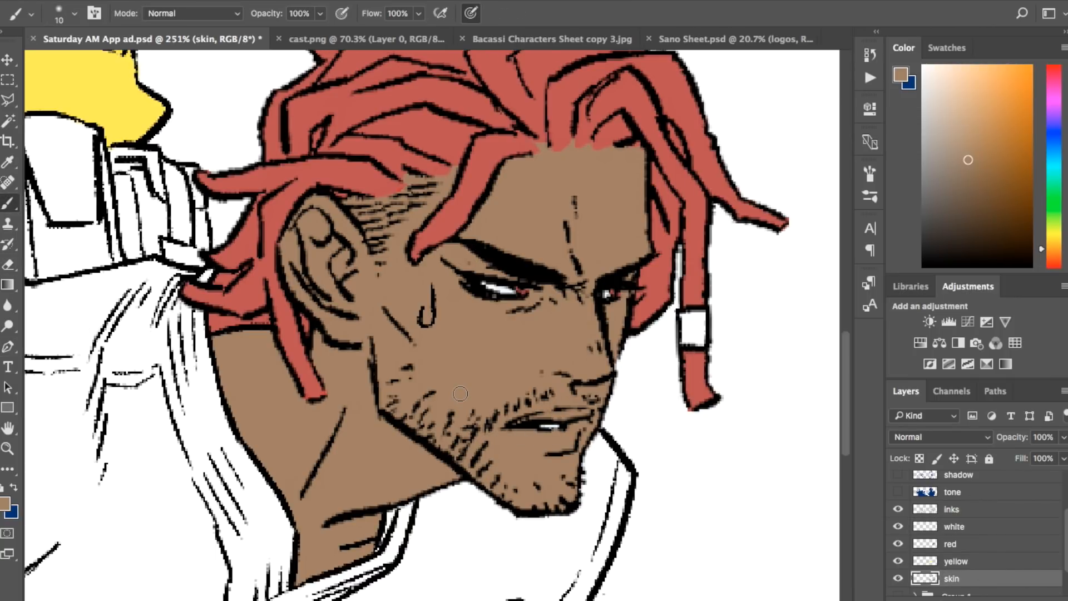
# Step: Toggle the tone layer on and off to compare the red hair and brown skin with and without the tone
pyautogui.click(899, 492)
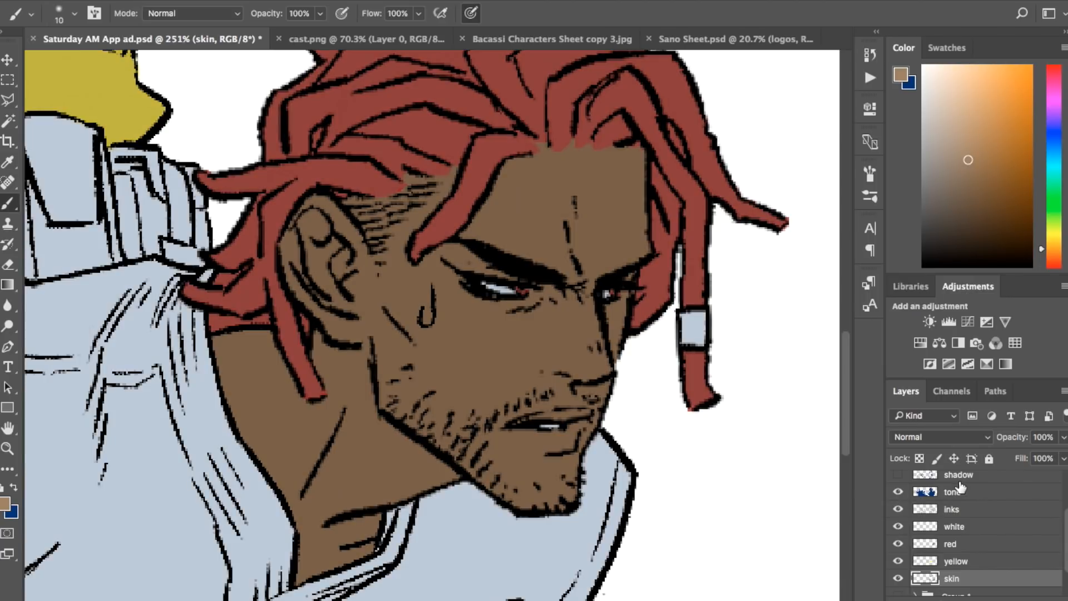
pyautogui.click(899, 492)
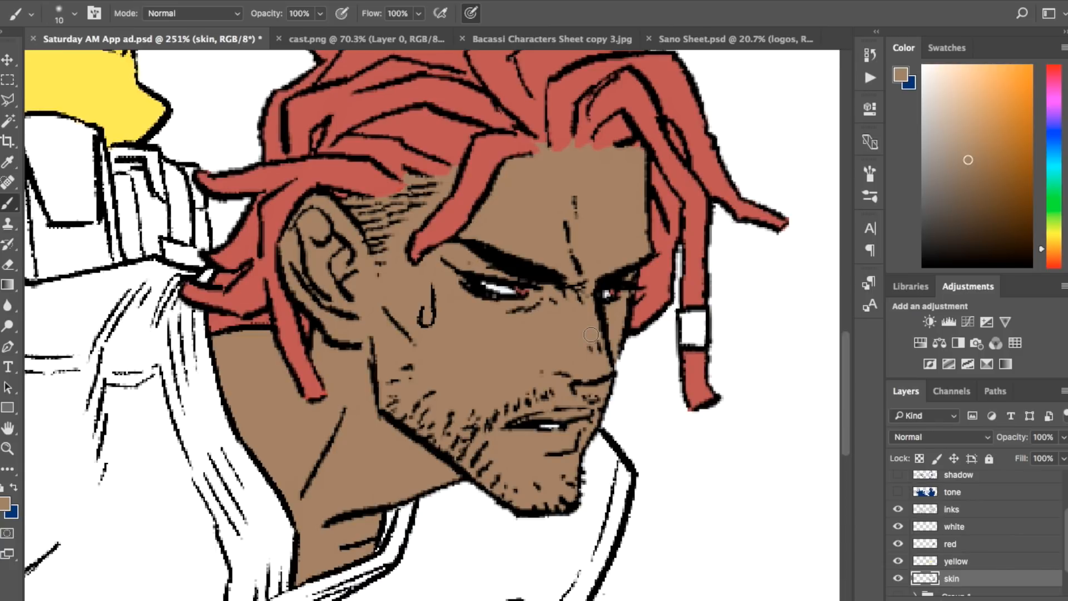
pyautogui.scroll(-2, 591, 334)
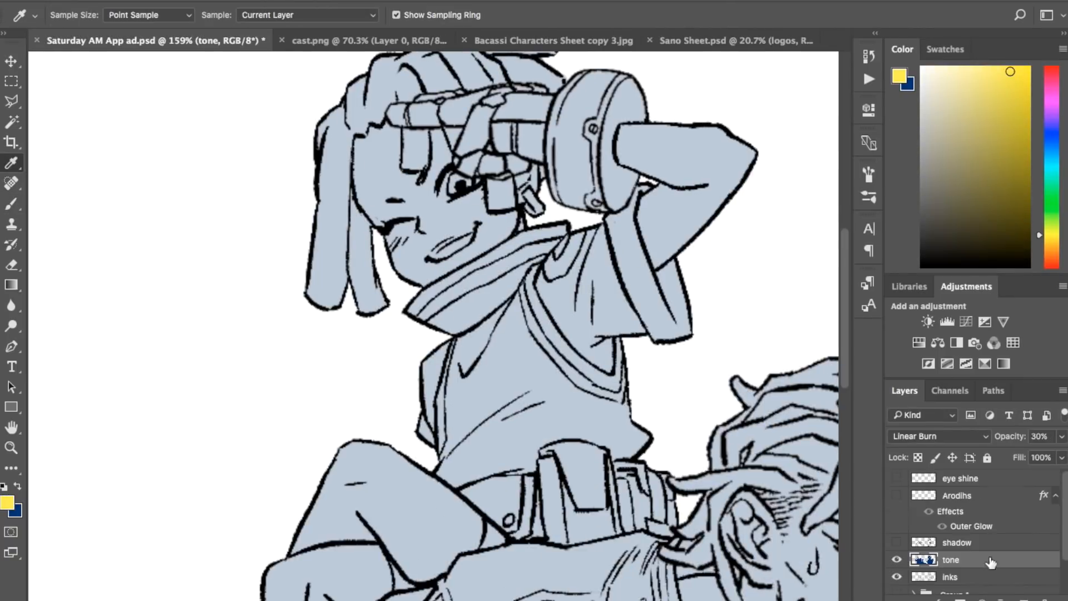
# Step: Name the new layer yellow and select the tank top of the character with the raised arm using the Magic Wand
pyautogui.write('yellow')
pyautogui.press('Return')
pyautogui.press('w')
pyautogui.click(535, 384)
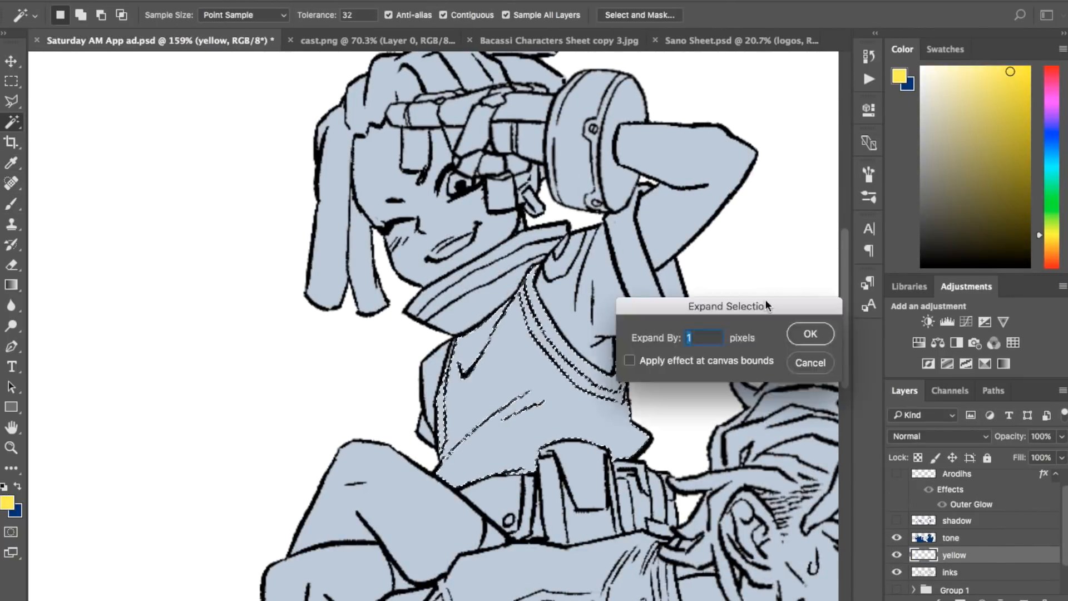
# Step: Expand the tank top selection by 1 pixel, fill it with yellow, and move the yellow layer below the inks layer
pyautogui.press('Return')
pyautogui.hotkey('alt', 'BackSpace')
pyautogui.moveTo(982, 555); pyautogui.dragTo(980, 563)
pyautogui.hotkey('ctrl', 'd')
pyautogui.press('b')
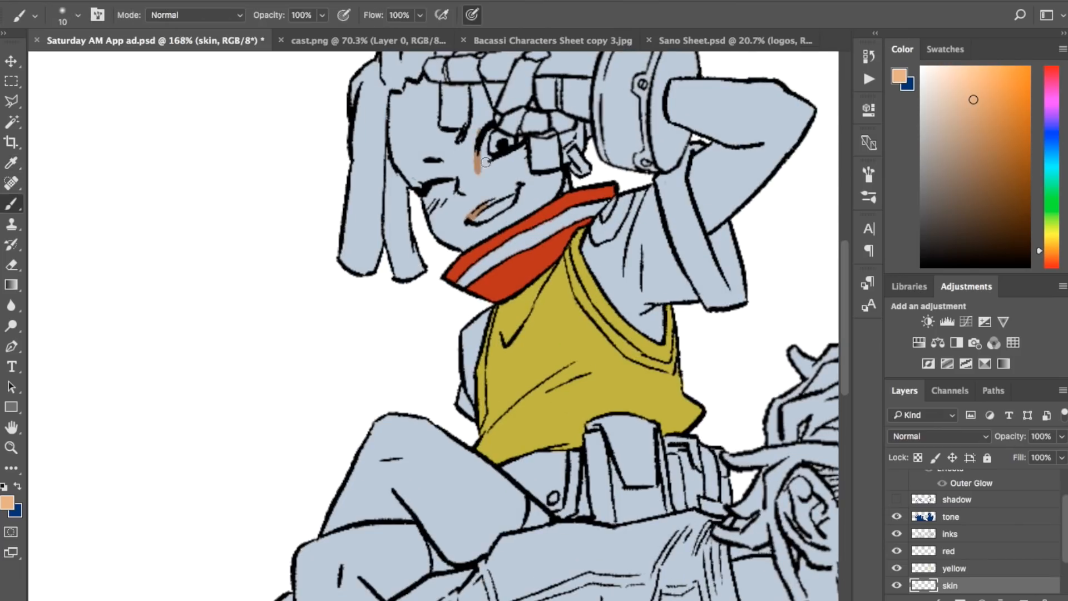
# Step: Open the Bacassi Characters Sheet for reference and shift the foreground hue to orange for the hair on the black layer
pyautogui.click(514, 44)
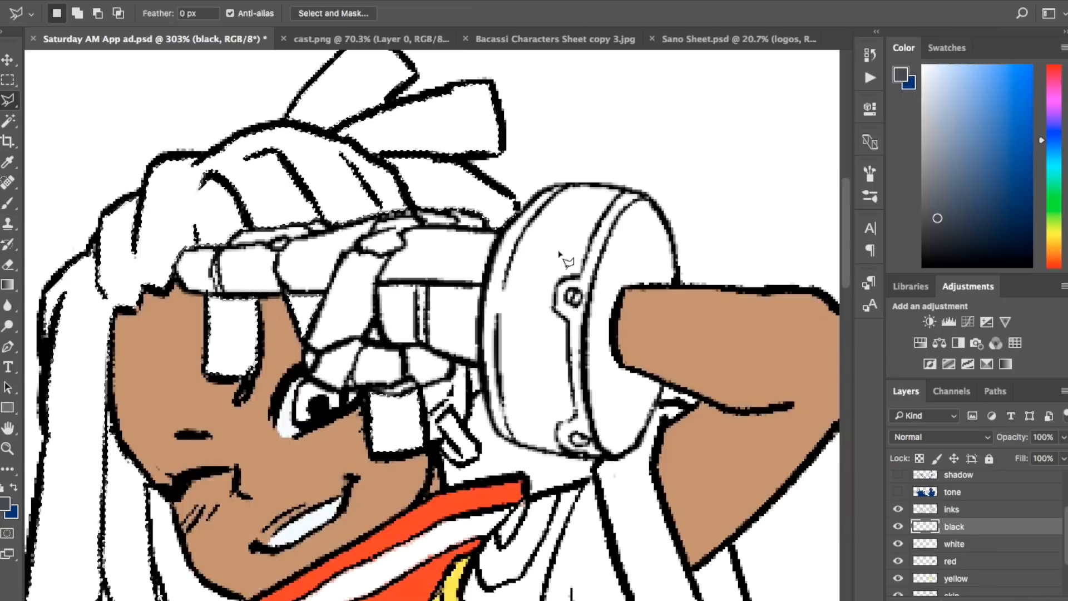
pyautogui.click(1057, 254)
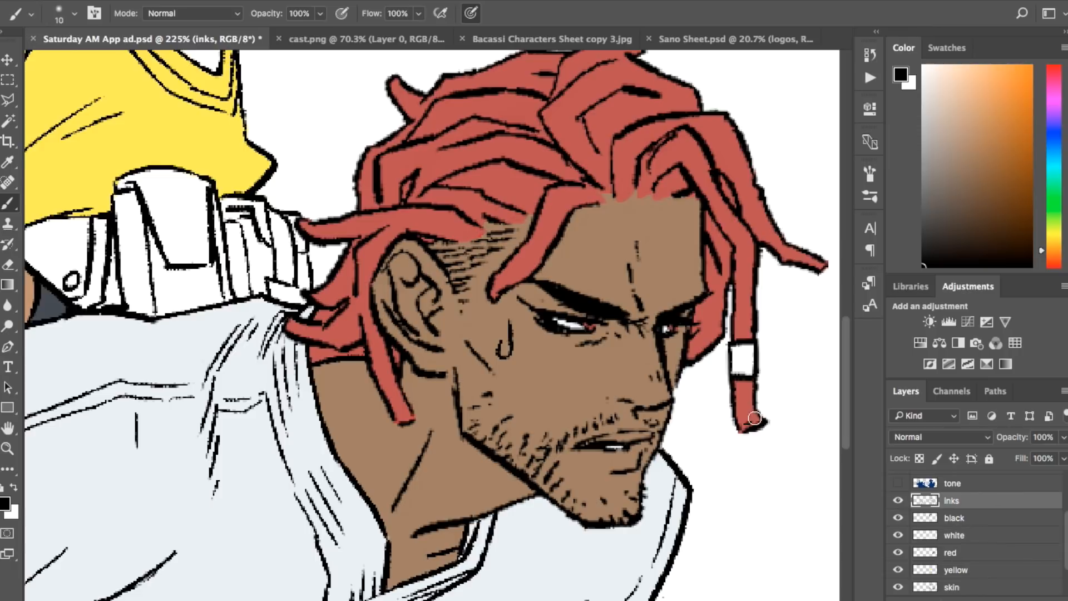
# Step: Draw short black hatch marks across the man's red dreadlocks on the inks layer to give them texture
pyautogui.moveTo(742, 415); pyautogui.dragTo(753, 411)
pyautogui.moveTo(724, 227); pyautogui.dragTo(738, 219)
pyautogui.moveTo(685, 153); pyautogui.dragTo(693, 146)
pyautogui.moveTo(717, 136); pyautogui.dragTo(731, 128)
pyautogui.moveTo(610, 67); pyautogui.dragTo(615, 79)
pyautogui.moveTo(640, 95); pyautogui.dragTo(642, 106)
pyautogui.moveTo(511, 140); pyautogui.dragTo(517, 153)
pyautogui.moveTo(552, 192); pyautogui.dragTo(564, 196)
pyautogui.moveTo(347, 277); pyautogui.dragTo(348, 288)
pyautogui.moveTo(345, 230); pyautogui.dragTo(347, 238)
pyautogui.scroll(3, 356, 233)
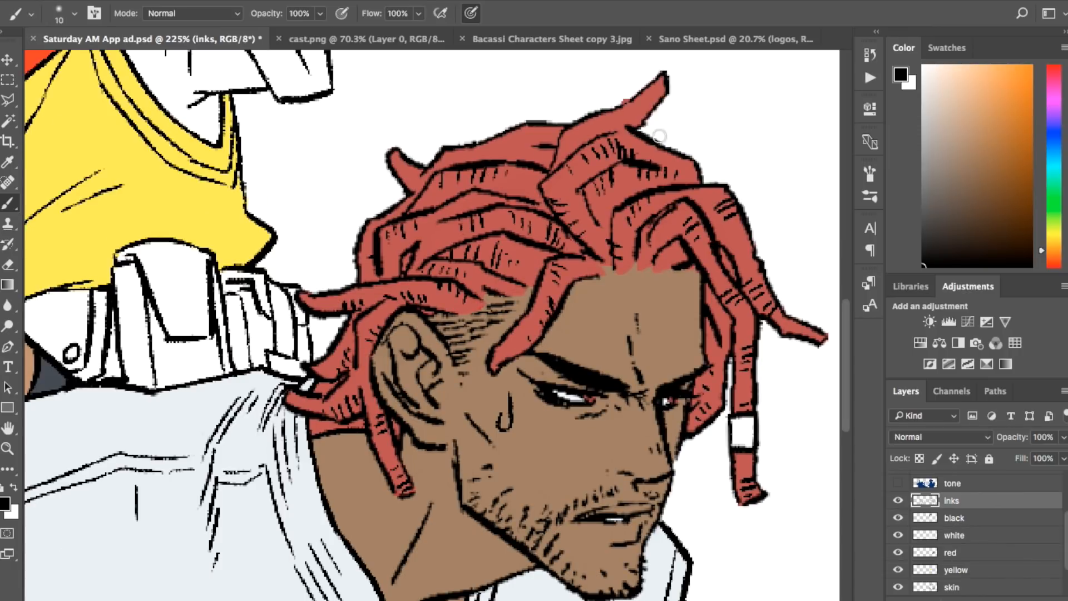
pyautogui.moveTo(649, 90); pyautogui.dragTo(654, 100)
pyautogui.moveTo(590, 120); pyautogui.dragTo(594, 130)
pyautogui.moveTo(483, 144); pyautogui.dragTo(486, 154)
pyautogui.moveTo(459, 170); pyautogui.dragTo(460, 182)
pyautogui.moveTo(387, 227); pyautogui.dragTo(390, 239)
pyautogui.scroll(-5, 688, 258)
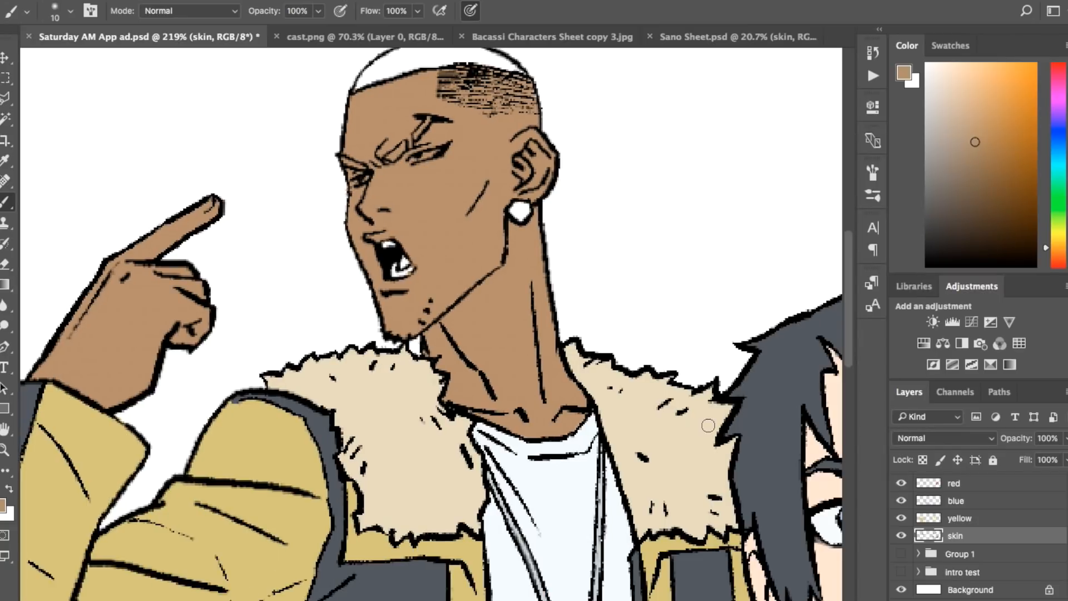
# Step: Choose a dark brown and paint the shouting man's eyebrow with it
pyautogui.click(968, 230)
pyautogui.scroll(2, 442, 137)
pyautogui.moveTo(378, 159); pyautogui.dragTo(418, 129)
# Step: Make the red layer active and choose a muted pink as the foreground colour for the shouting man's tongue
pyautogui.click(954, 483)
pyautogui.click(1059, 83)
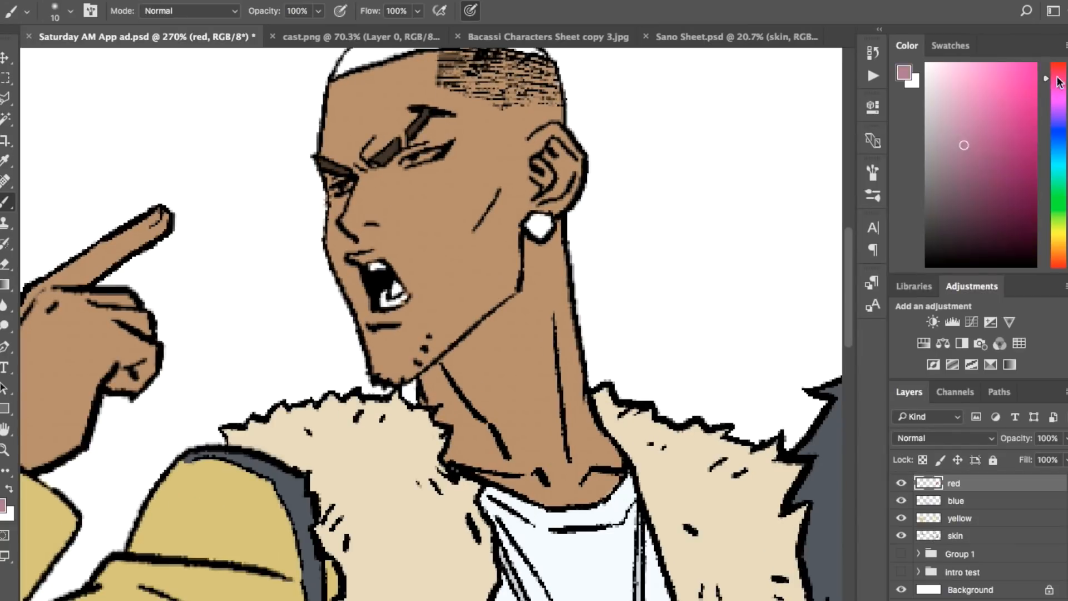
pyautogui.click(957, 158)
# Step: Paint the shouting man's tongue muted pink
pyautogui.click(958, 528)
pyautogui.keyDown('alt'); pyautogui.click(723, 442); pyautogui.keyUp('alt')
pyautogui.press('w')
pyautogui.click(821, 336)
pyautogui.scroll(-1, 423, 323)
# Step: Make the yellow layer active and fill the top of the shouting man's hair with golden yellow
pyautogui.click(960, 589)
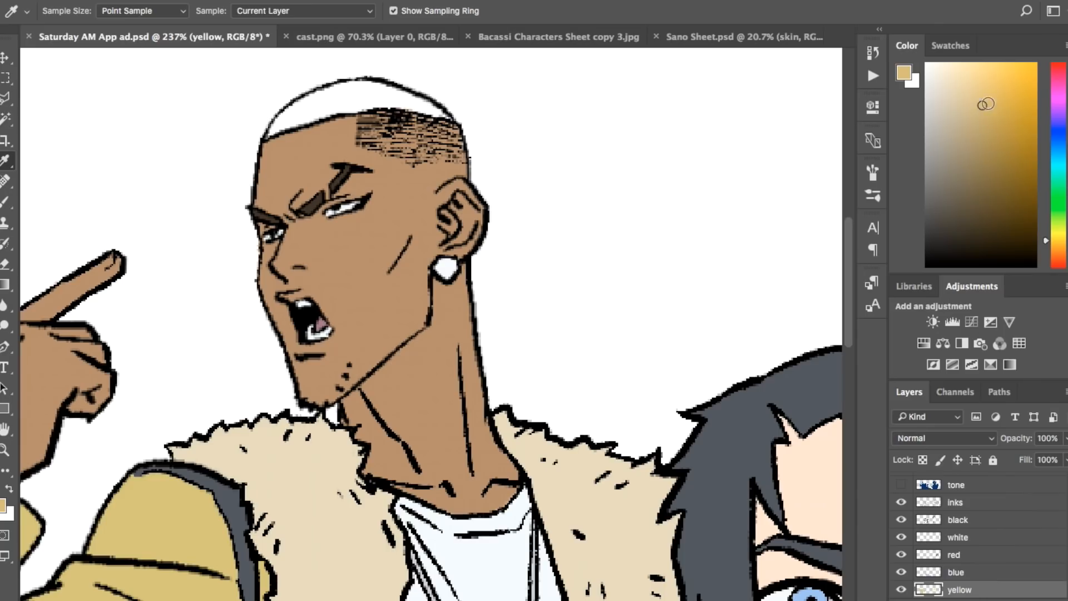
pyautogui.click(966, 138)
pyautogui.click(362, 97)
pyautogui.click(987, 122)
pyautogui.hotkey('alt', 'BackSpace')
pyautogui.press('super+d')
# Step: Pick a lighter yellow and brush thin streaks across the shouting man's blond hair, redoing the first stroke in a paler shade
pyautogui.press('b')
pyautogui.click(974, 83)
pyautogui.moveTo(294, 114); pyautogui.dragTo(381, 94)
pyautogui.press('super+z')
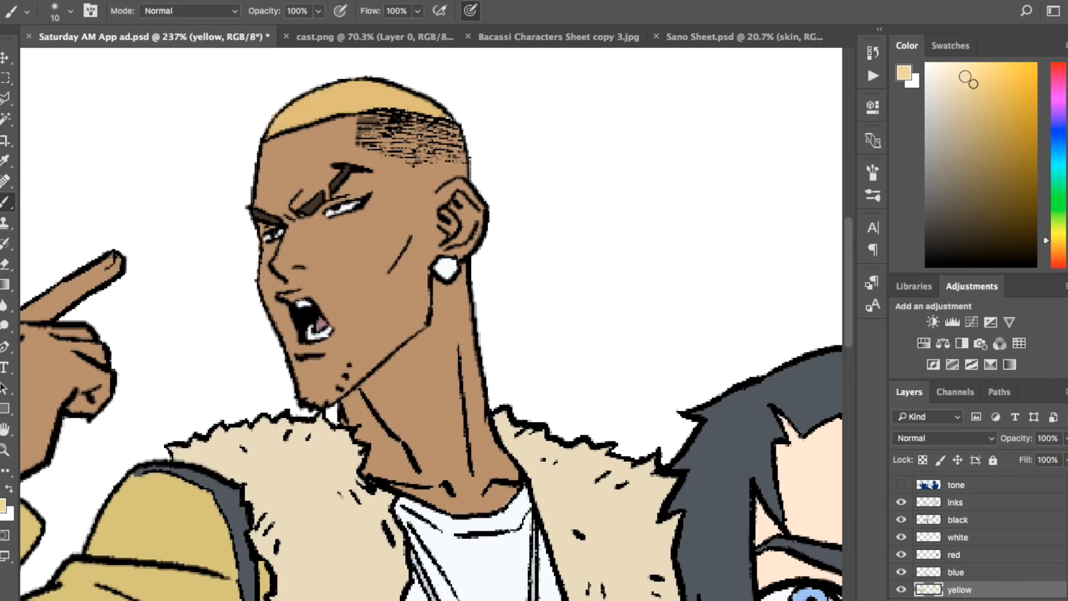
pyautogui.click(963, 75)
pyautogui.moveTo(272, 131); pyautogui.dragTo(354, 110)
pyautogui.scroll(-8, 503, 100)
pyautogui.scroll(5, 423, 390)
# Step: Make the white layer active and choose a very pale blue as the foreground colour
pyautogui.click(956, 572)
pyautogui.click(958, 537)
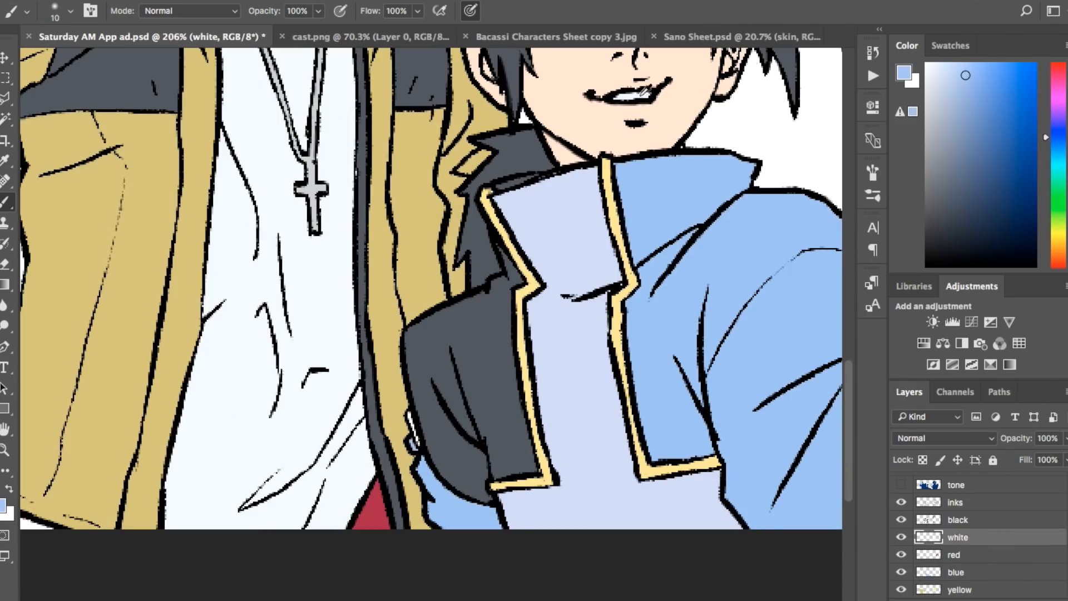
pyautogui.click(946, 73)
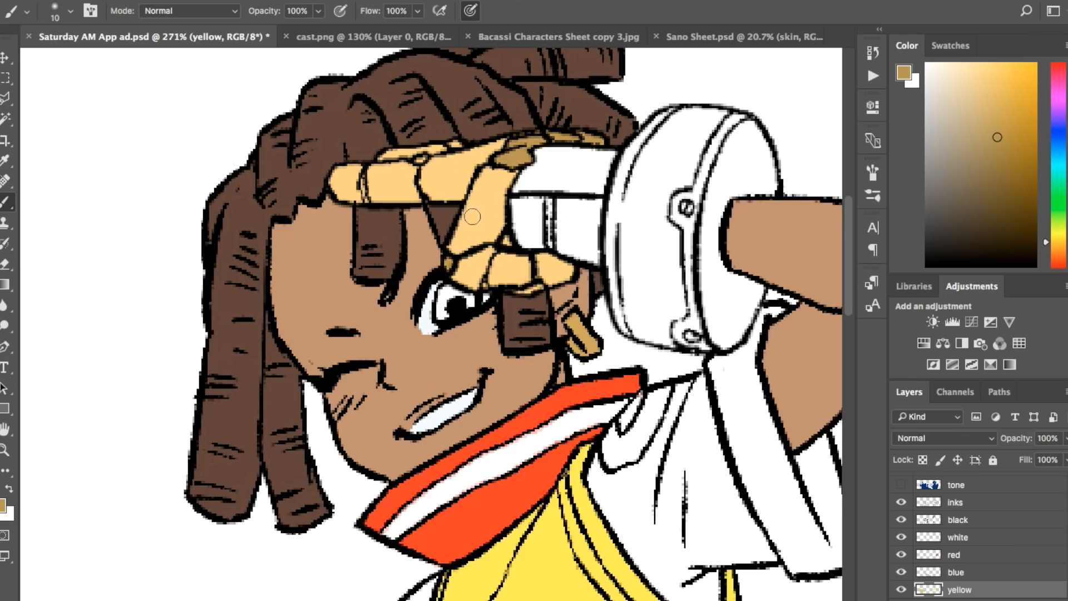
# Step: Return to the Saturday AM App ad document and make the red layer active
pyautogui.scroll(-3, 473, 217)
pyautogui.click(153, 41)
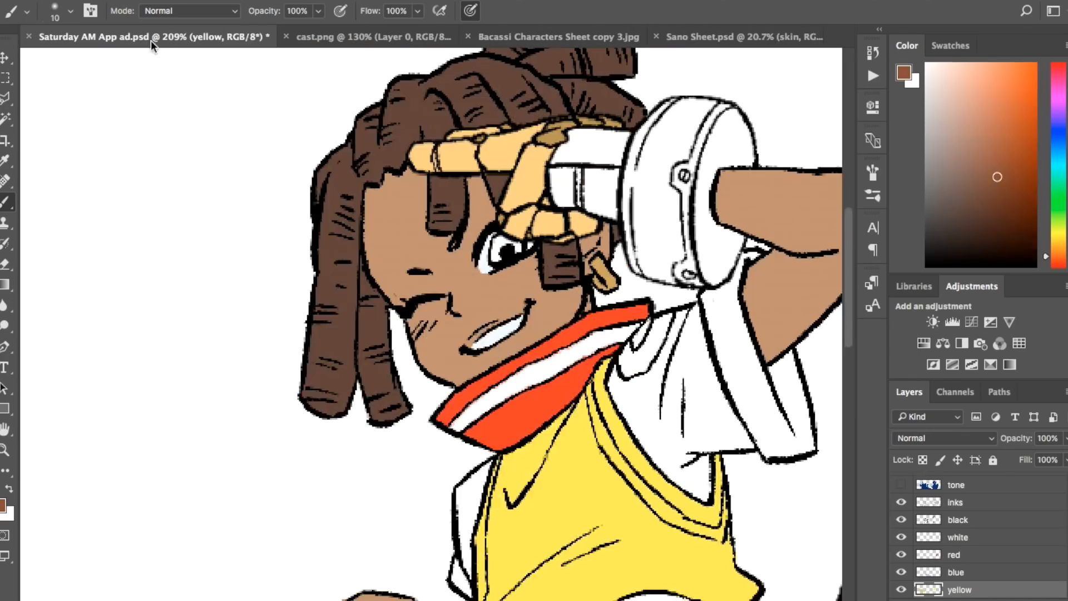
pyautogui.scroll(5, 501, 239)
pyautogui.click(954, 555)
pyautogui.scroll(-5, 518, 233)
# Step: Name the new layer above the yellow layer brown and fill the seated character's belt pouches with tan on it
pyautogui.click(723, 40)
pyautogui.doubleClick(957, 555)
pyautogui.write('brown')
pyautogui.press('Return')
pyautogui.click(657, 489)
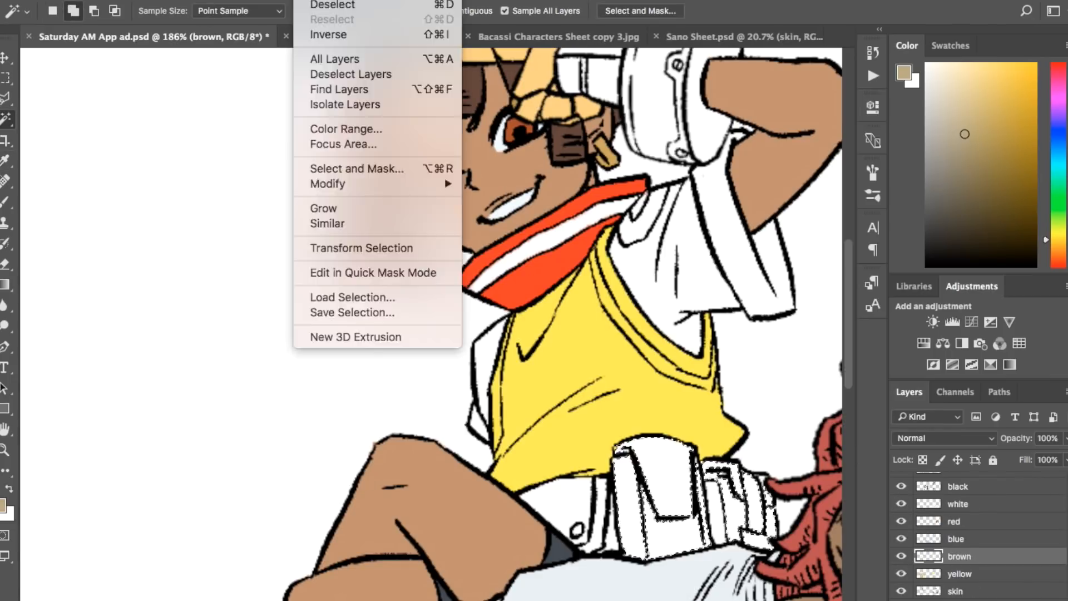
pyautogui.hotkey('alt', 'BackSpace')
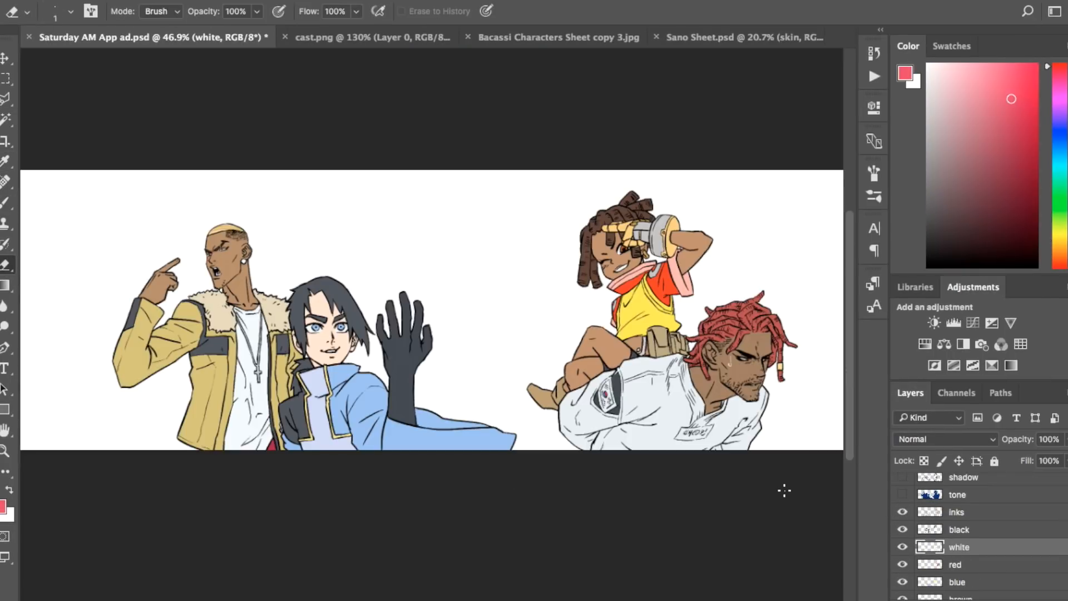
# Step: Show the tone and eye shine layers and make the eye shine layer active
pyautogui.click(902, 494)
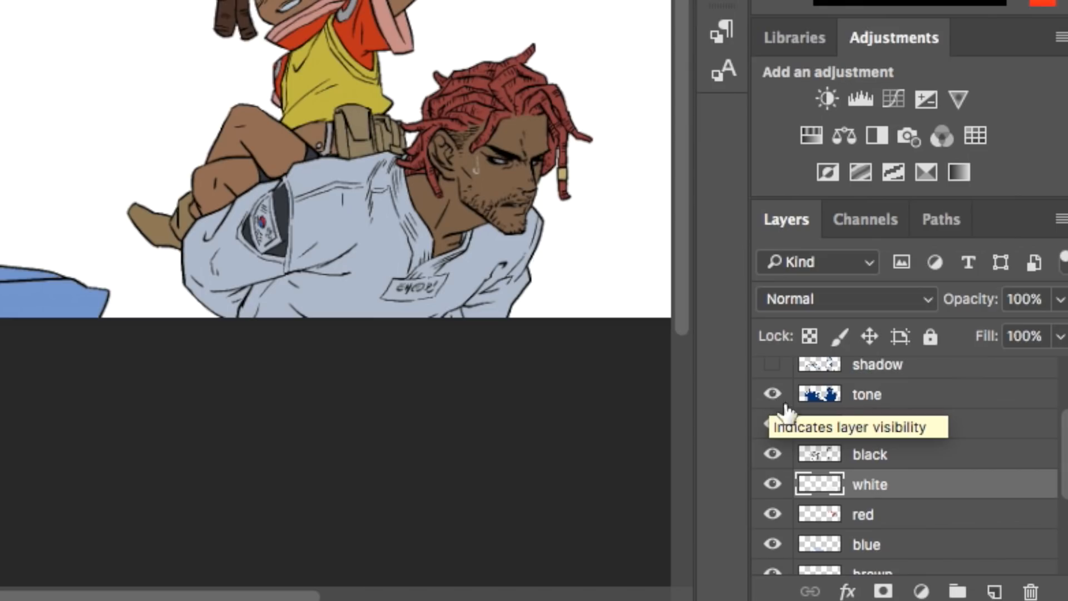
pyautogui.scroll(2, 935, 511)
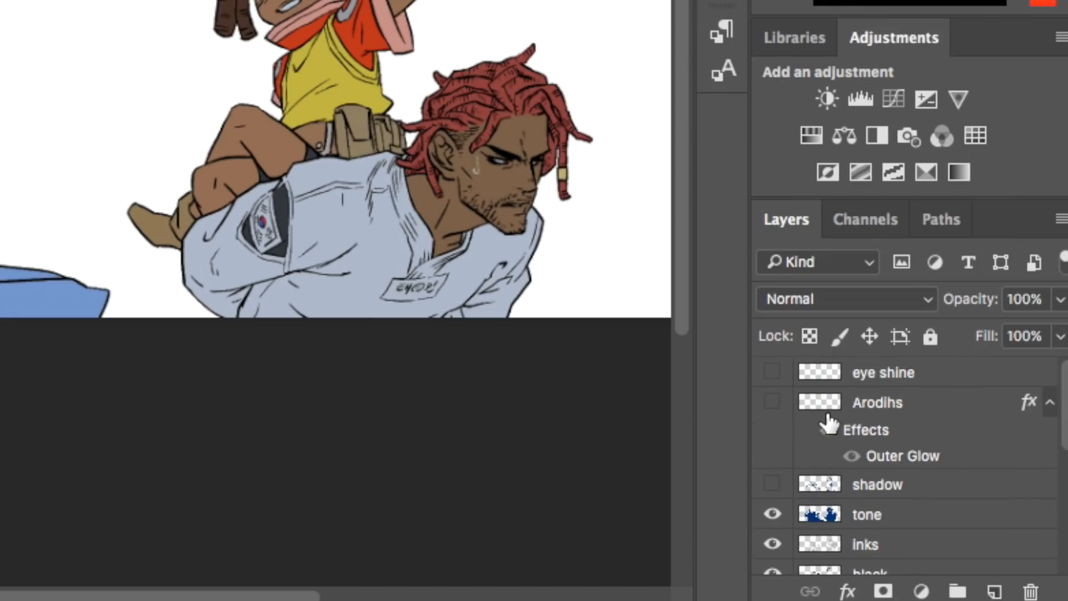
pyautogui.scroll(-1, 829, 424)
pyautogui.scroll(1, 830, 419)
pyautogui.click(772, 373)
pyautogui.click(822, 344)
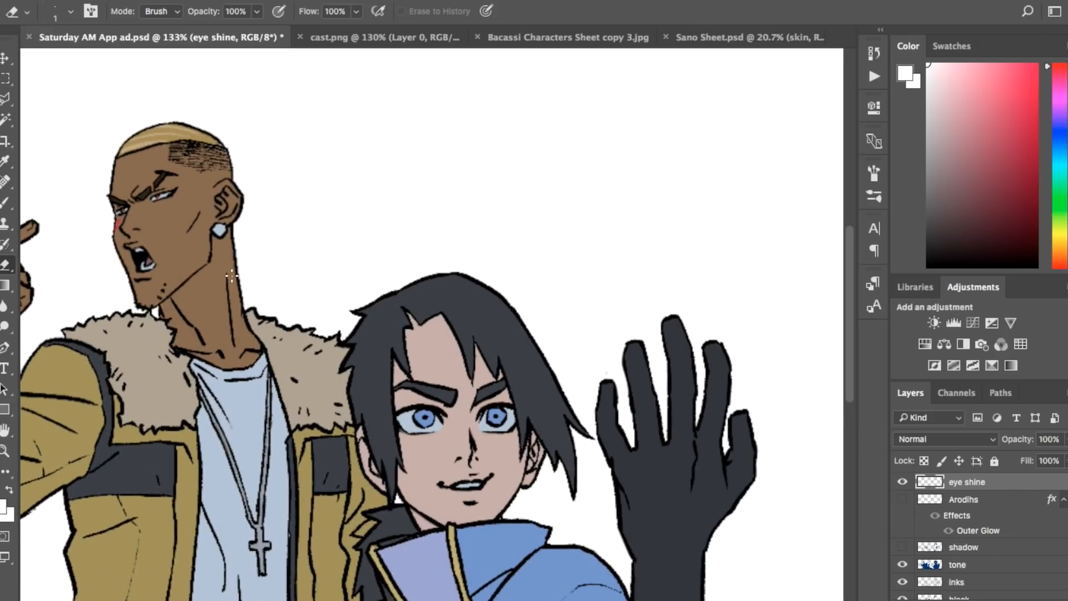
# Step: Paint white glints in both eyes of the black-haired man on the eye shine layer
pyautogui.press('b')
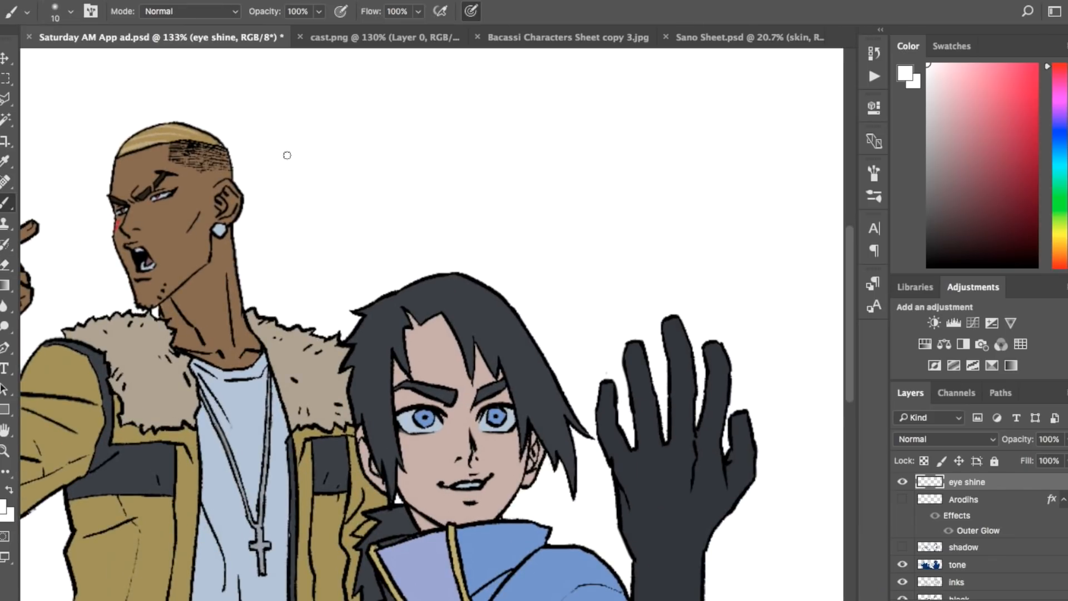
pyautogui.scroll(5, 322, 87)
pyautogui.scroll(-2, 322, 86)
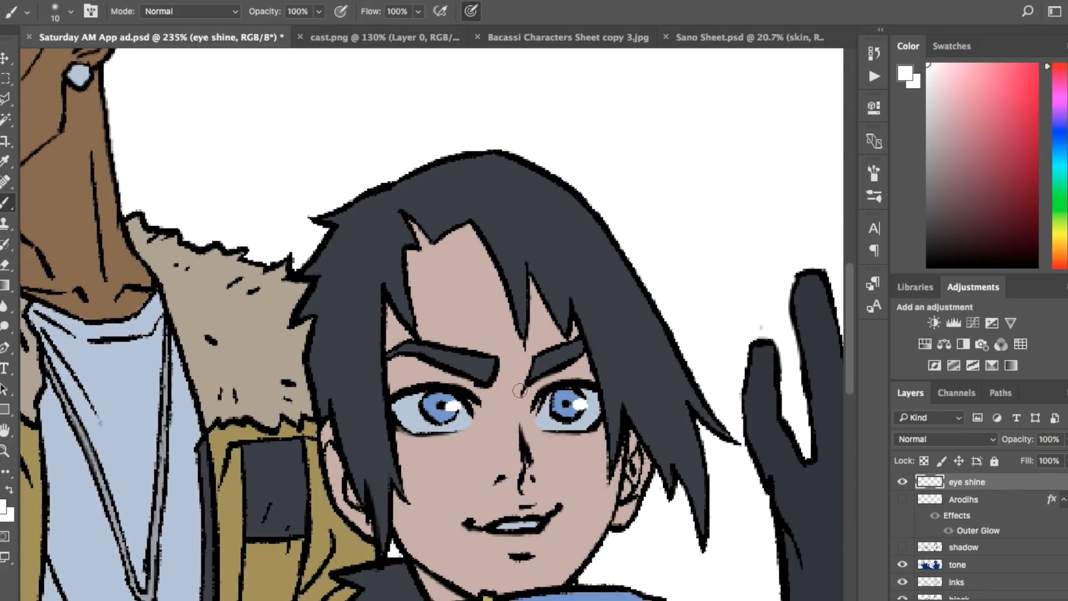
pyautogui.moveTo(535, 600); pyautogui.dragTo(476, 600)
pyautogui.moveTo(850, 371); pyautogui.dragTo(850, 336)
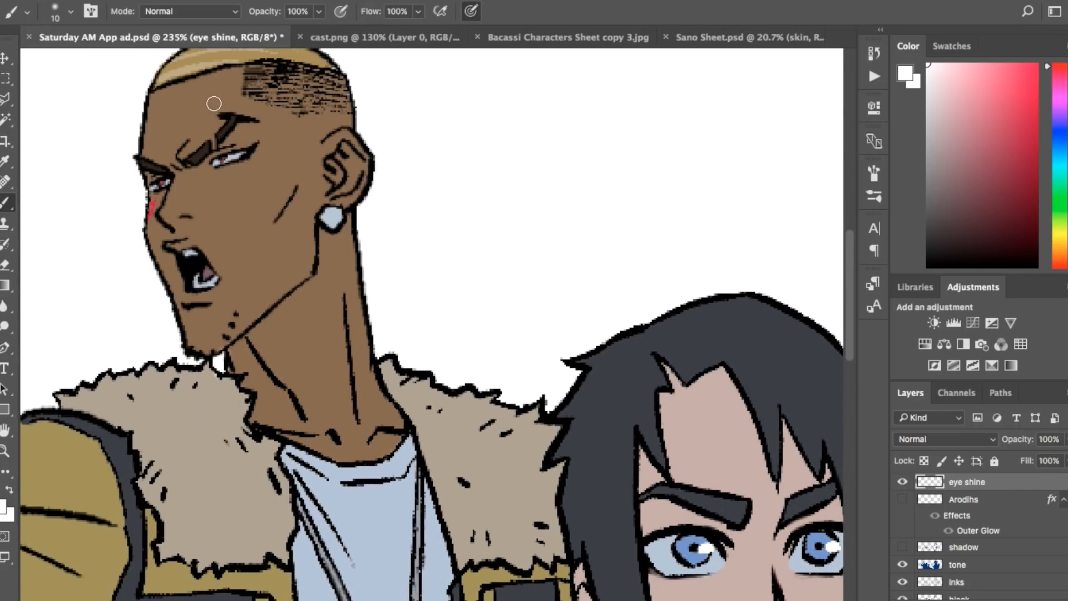
# Step: Add white glints to the shouting man's earring and both of his eyes on the eye shine layer
pyautogui.press('super+plus')
pyautogui.press('super+plus')
pyautogui.scroll(4, 213, 104)
pyautogui.hscroll(-4, 214, 104)
pyautogui.moveTo(440, 300); pyautogui.dragTo(437, 307)
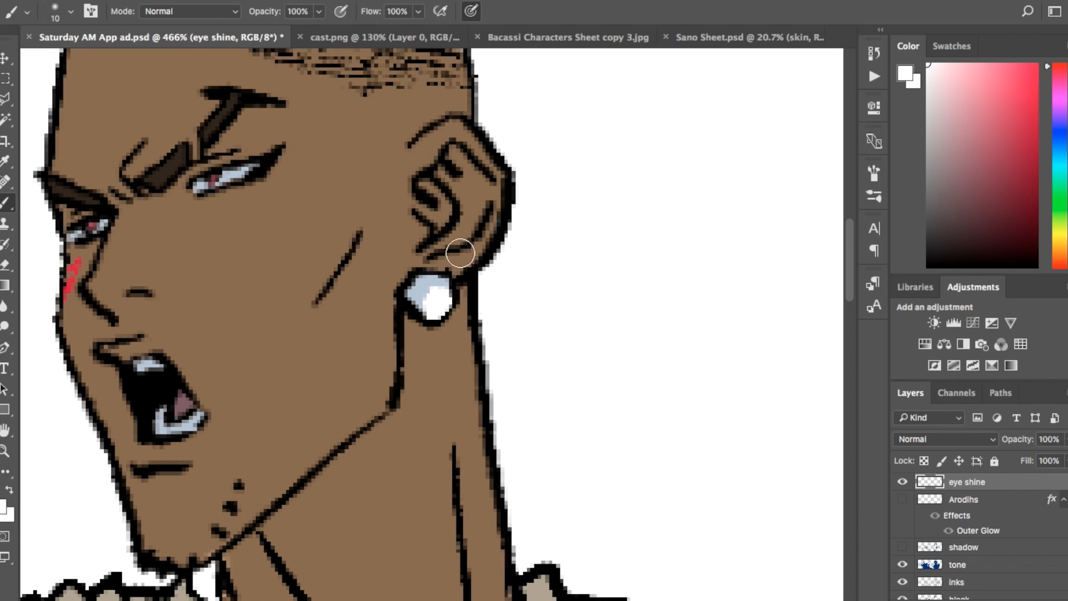
pyautogui.click(216, 173)
pyautogui.click(99, 224)
pyautogui.scroll(-10, 192, 172)
pyautogui.hscroll(6, 193, 172)
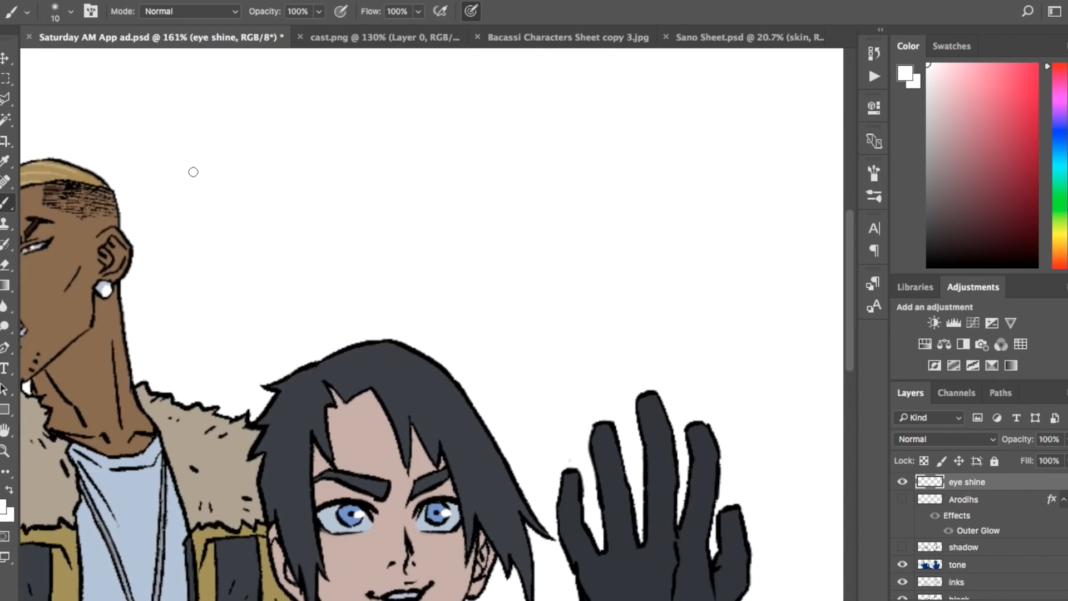
# Step: Paint white shine along the shouting man's cross pendant
pyautogui.scroll(-4, 193, 172)
pyautogui.scroll(10, 235, 440)
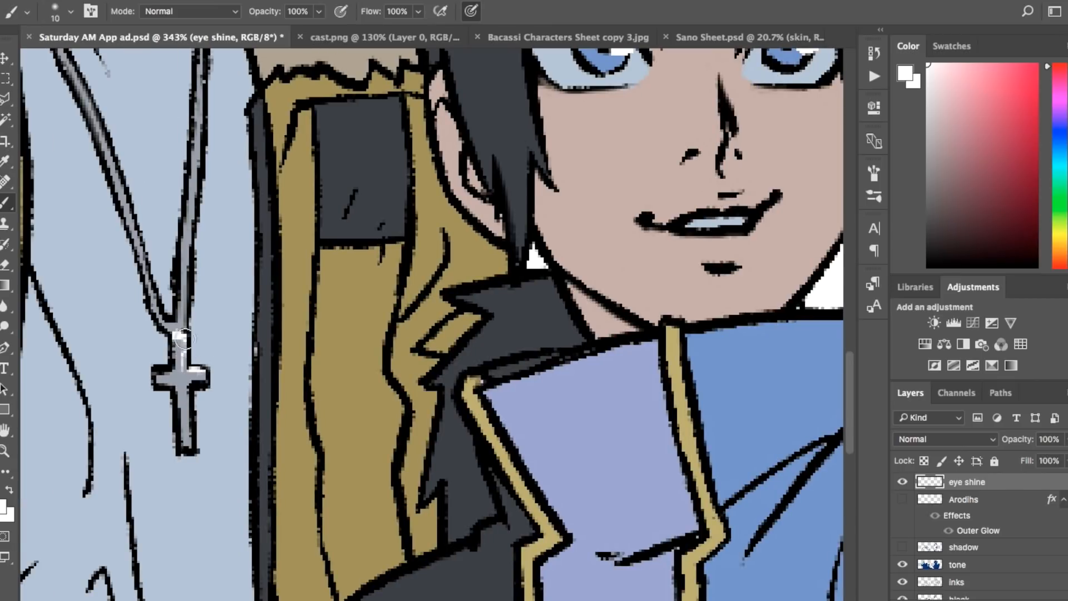
pyautogui.moveTo(190, 394); pyautogui.dragTo(189, 443)
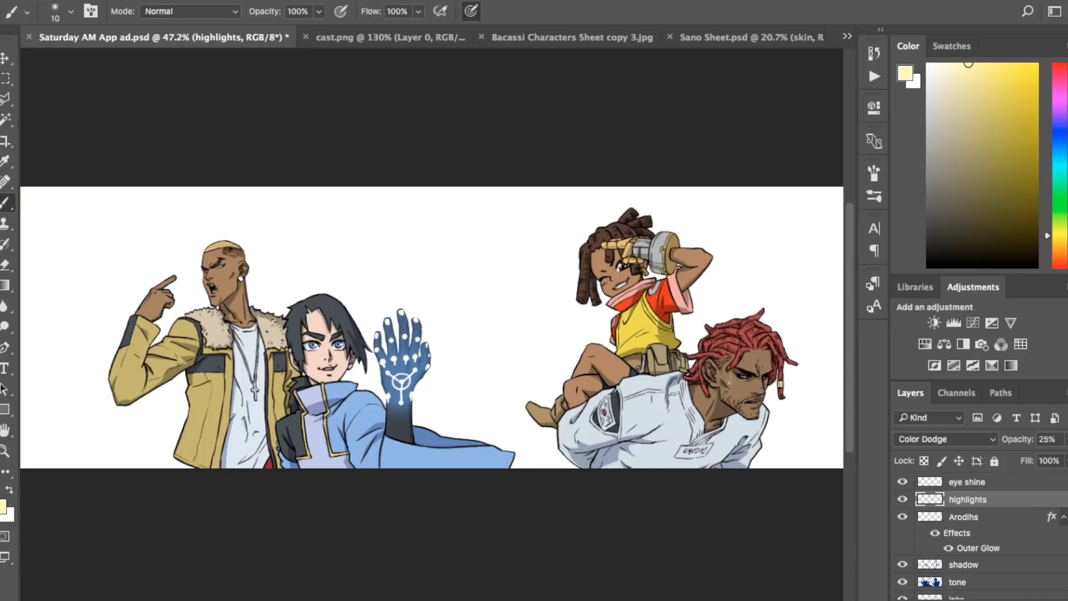
pyautogui.scroll(8, 200, 350)
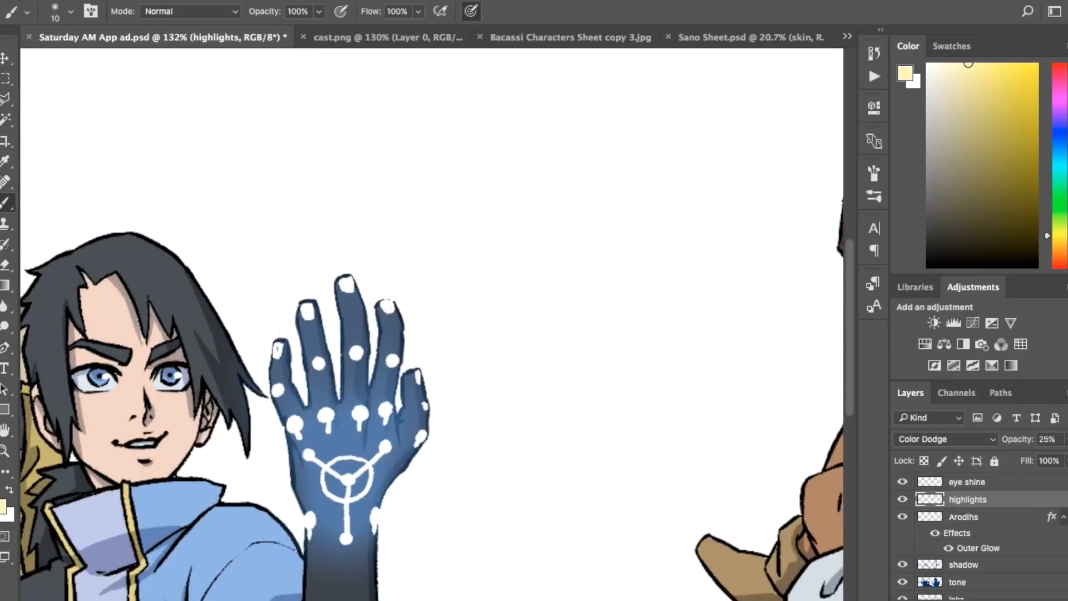
# Step: Brush pale yellow highlights along the outer edge of the black-haired man's hair on the highlights layer
pyautogui.moveTo(201, 350)
pyautogui.mouseDown()
pyautogui.moveTo(195, 388)
pyautogui.moveTo(191, 368)
pyautogui.moveTo(224, 321)
pyautogui.moveTo(220, 384)
pyautogui.mouseUp()
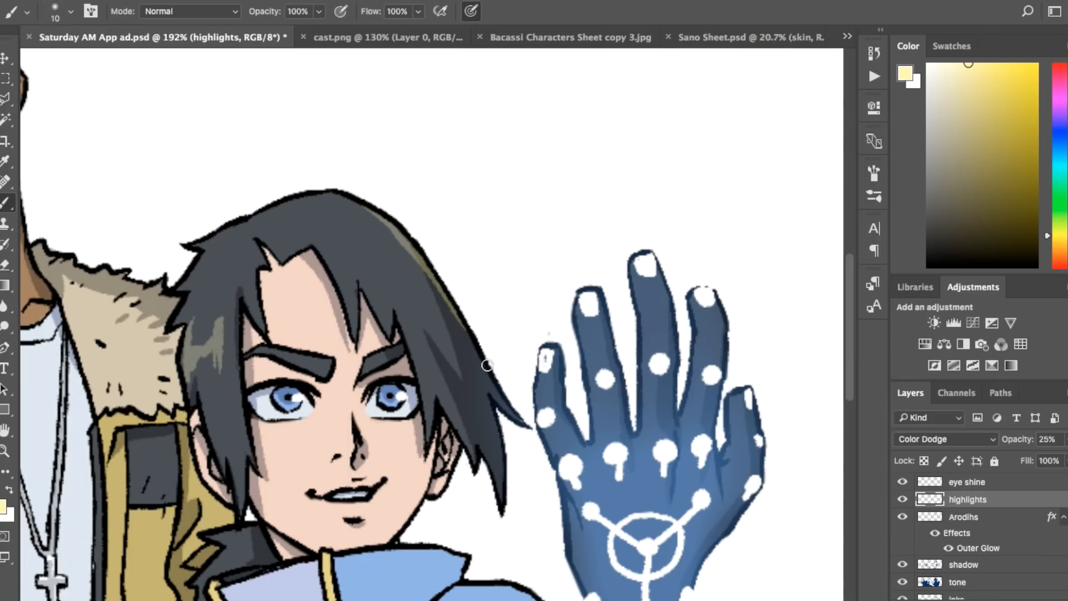
pyautogui.moveTo(487, 365)
pyautogui.mouseDown()
pyautogui.moveTo(513, 411)
pyautogui.moveTo(490, 501)
pyautogui.mouseUp()
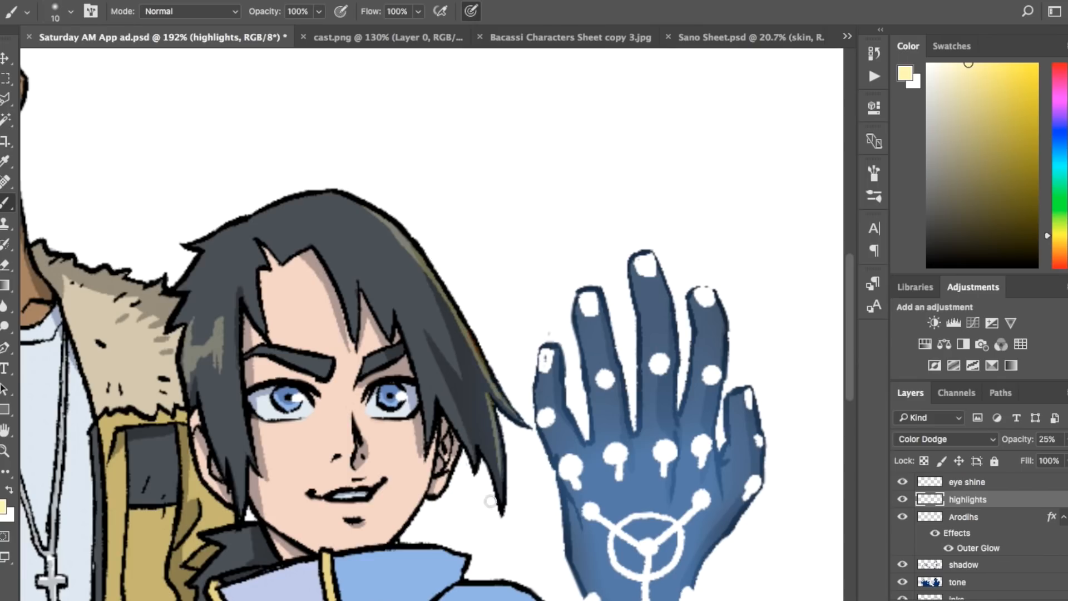
pyautogui.moveTo(397, 223); pyautogui.dragTo(421, 274)
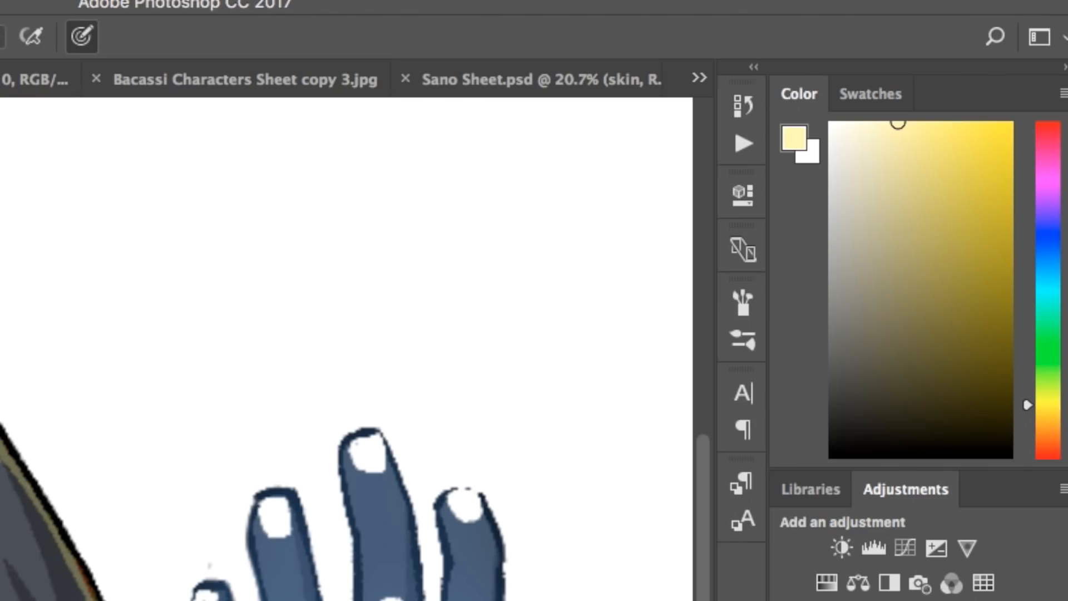
pyautogui.moveTo(701, 595)
pyautogui.mouseDown()
pyautogui.moveTo(848, 410)
pyautogui.moveTo(848, 420)
pyautogui.mouseUp()
# Step: Paint pale yellow edge highlights on the black-haired man's blue collar, shoulder and raised forearm, redoing the forearm stroke thinner
pyautogui.moveTo(453, 367); pyautogui.dragTo(460, 349)
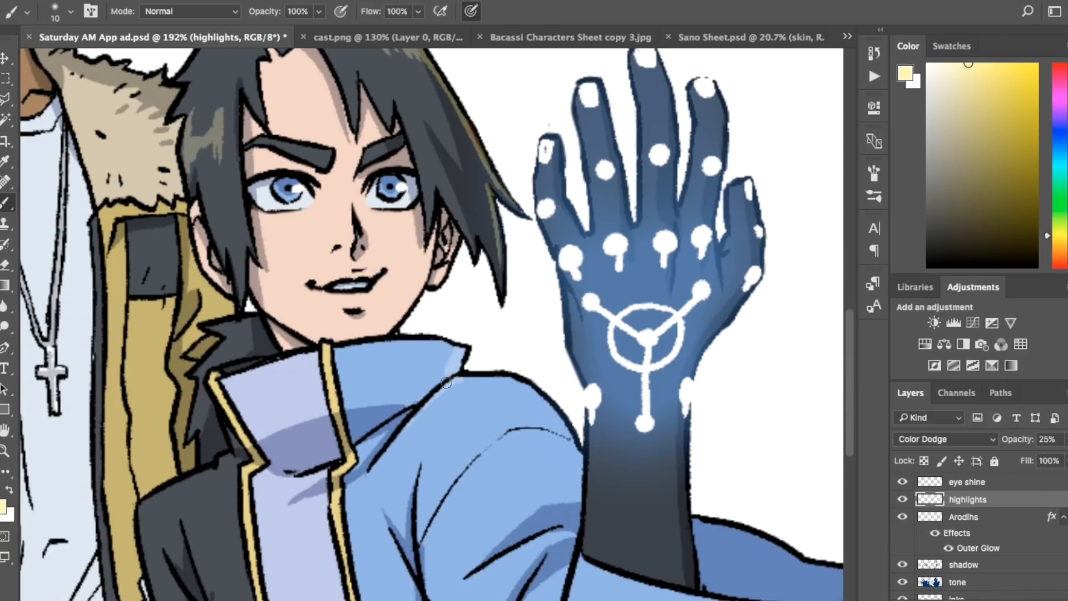
pyautogui.moveTo(509, 374)
pyautogui.mouseDown()
pyautogui.moveTo(537, 393)
pyautogui.moveTo(567, 440)
pyautogui.mouseUp()
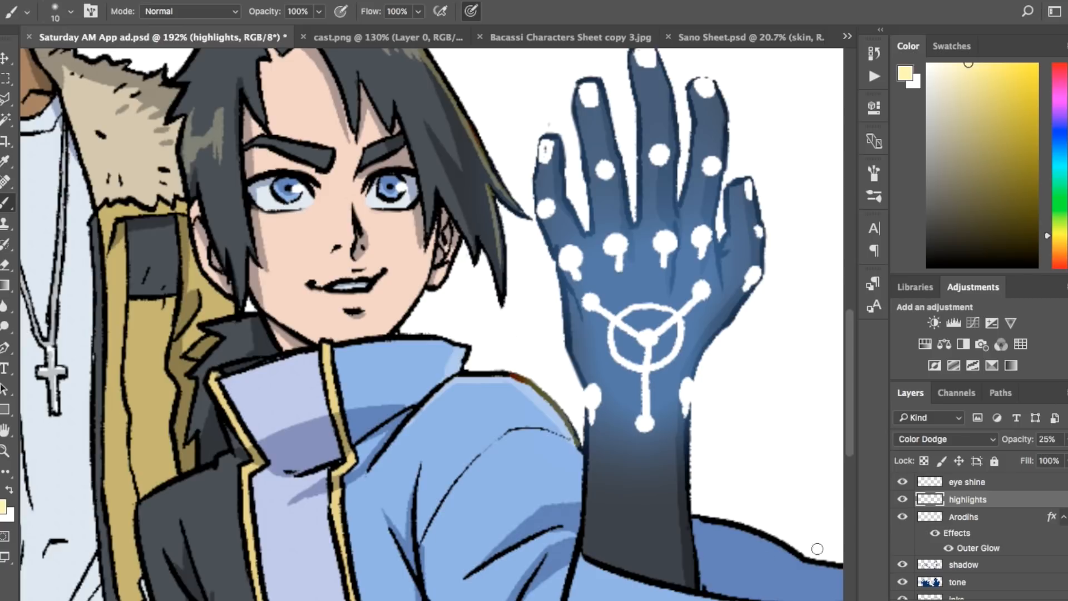
pyautogui.moveTo(680, 426); pyautogui.dragTo(693, 576)
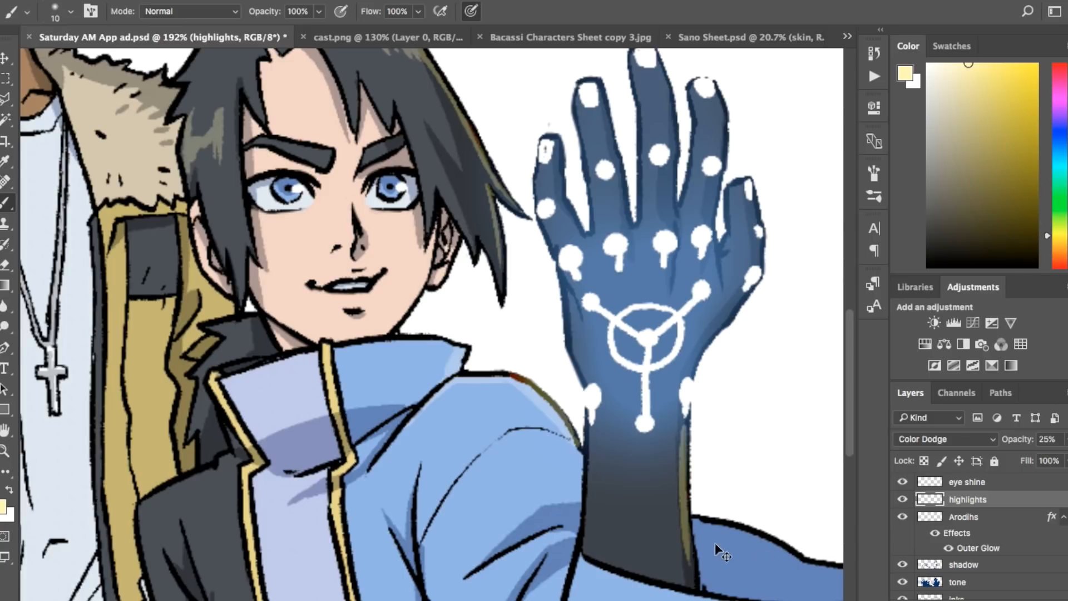
pyautogui.press('super+z')
pyautogui.moveTo(689, 412); pyautogui.dragTo(690, 532)
# Step: Paint pale yellow highlights down the edges of the fingers on the raised blue hand
pyautogui.scroll(3, 719, 401)
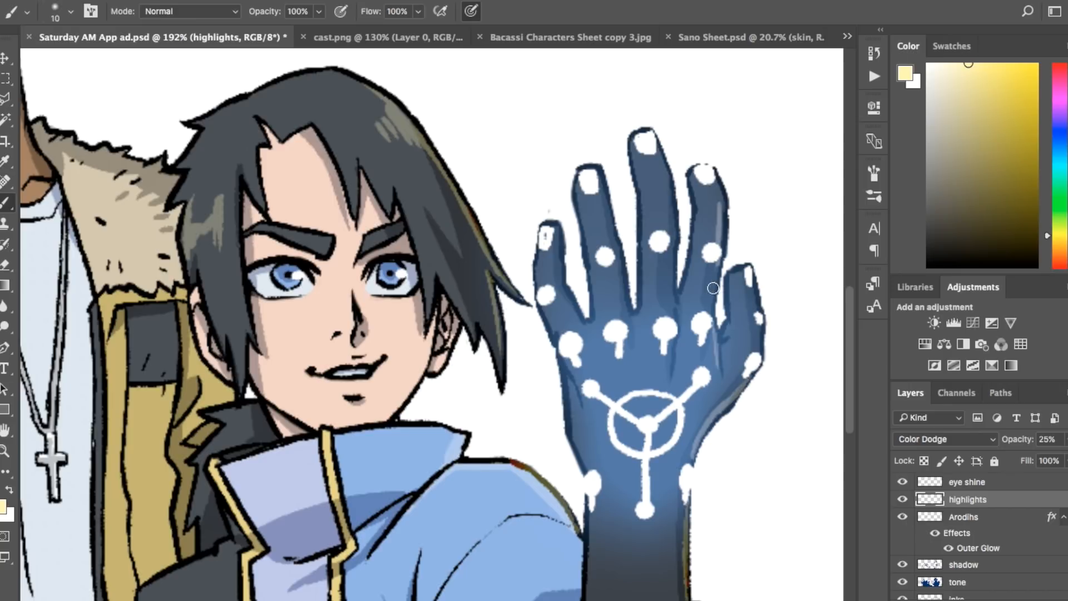
pyautogui.moveTo(713, 288); pyautogui.dragTo(722, 172)
pyautogui.moveTo(655, 146)
pyautogui.mouseDown()
pyautogui.moveTo(676, 228)
pyautogui.moveTo(676, 305)
pyautogui.mouseUp()
pyautogui.moveTo(599, 178); pyautogui.dragTo(629, 315)
pyautogui.moveTo(557, 225); pyautogui.dragTo(586, 309)
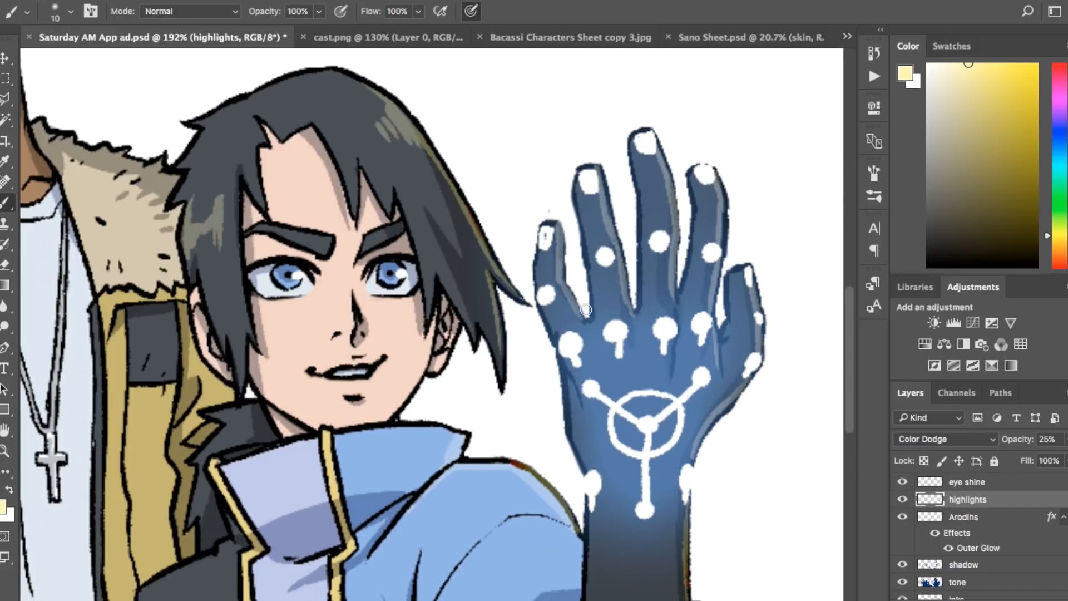
# Step: Make the Arodihs layer active and clean up the white fingernail marks on the raised hand with the Eraser
pyautogui.click(999, 522)
pyautogui.keyDown('alt'); pyautogui.click(613, 193); pyautogui.keyUp('alt')
pyautogui.press('e')
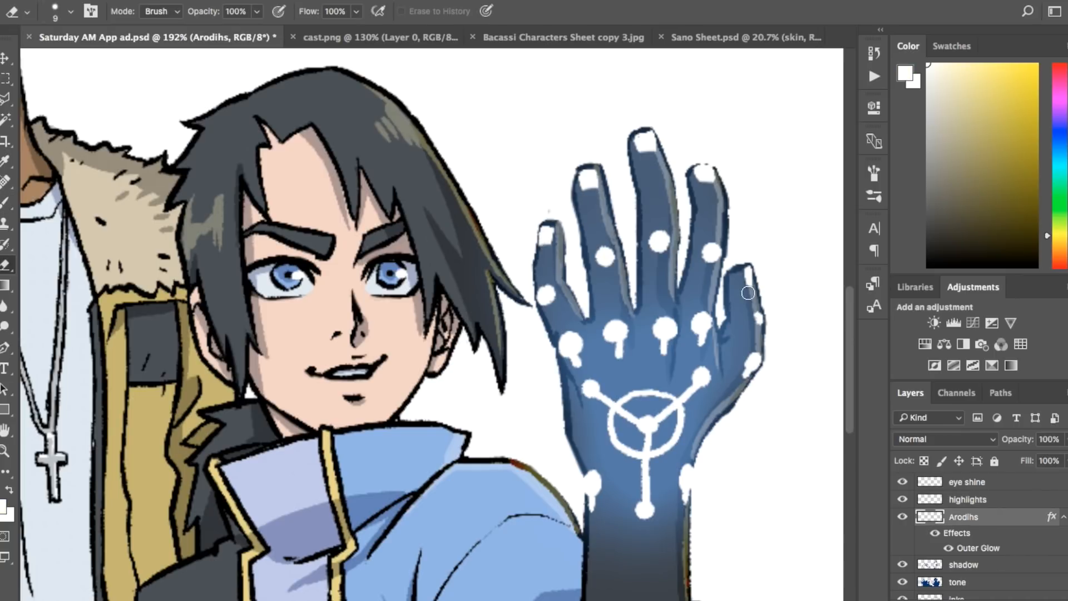
# Step: Return to the highlights layer and brush pale yellow highlights on the yellow jacket's shoulder, sleeve folds and dark cuff band
pyautogui.click(1013, 499)
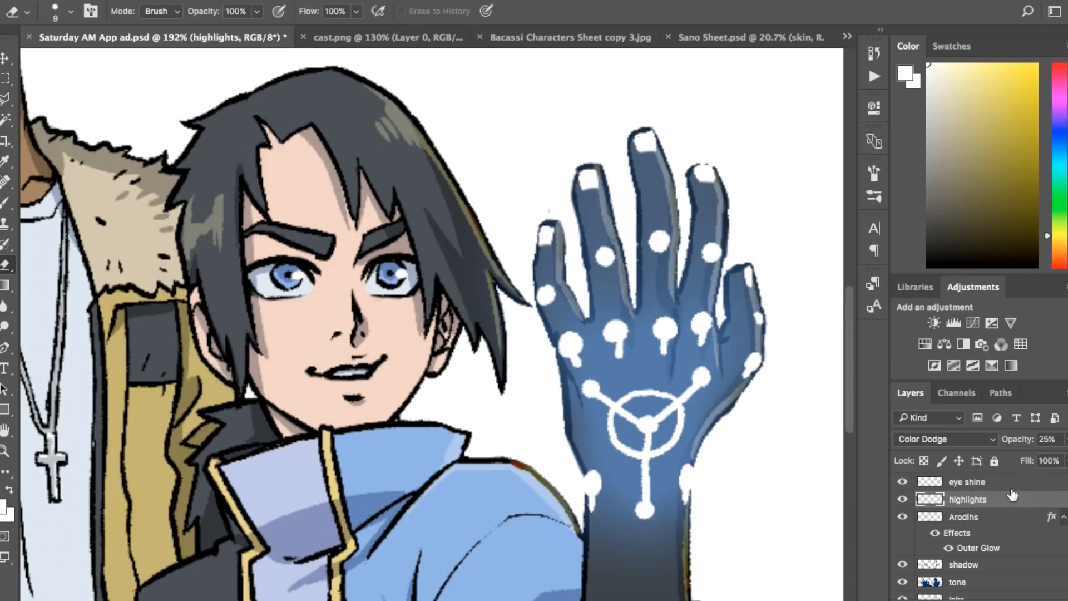
pyautogui.press('b')
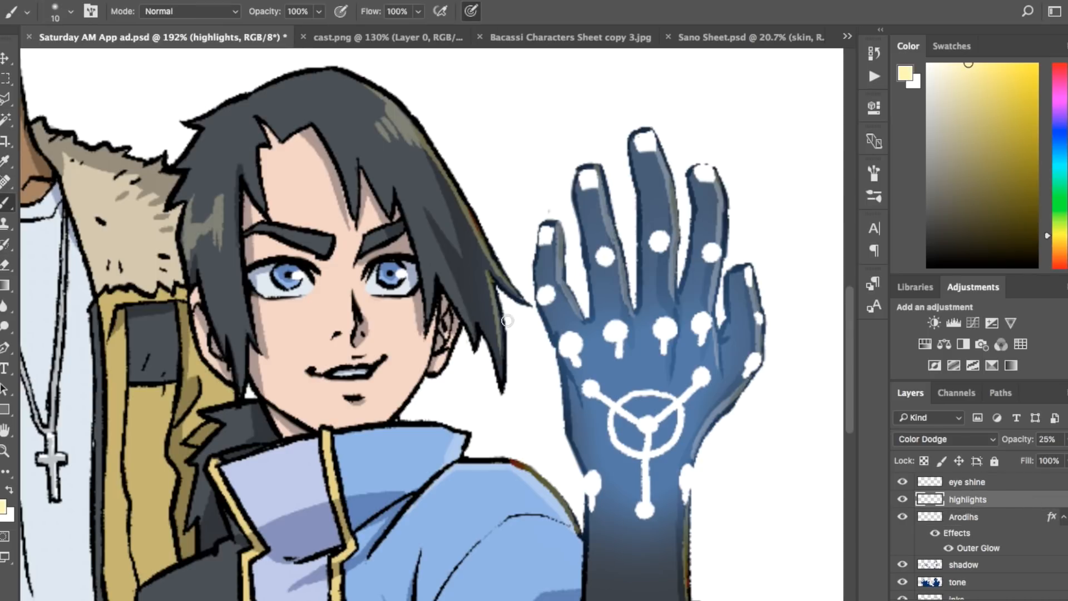
pyautogui.scroll(-5, 854, 490)
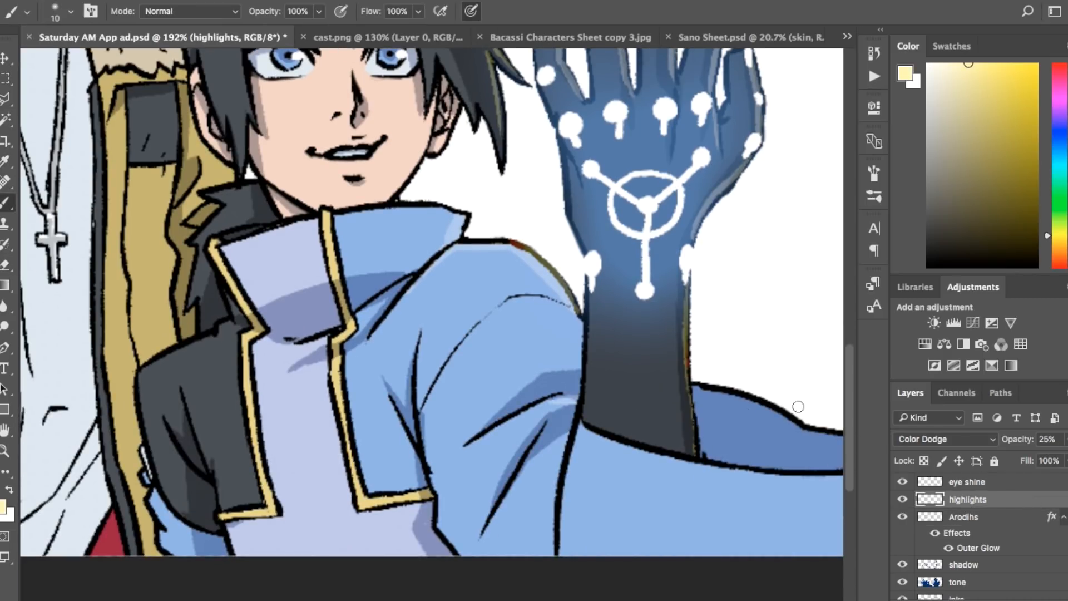
pyautogui.hscroll(-10, 660, 456)
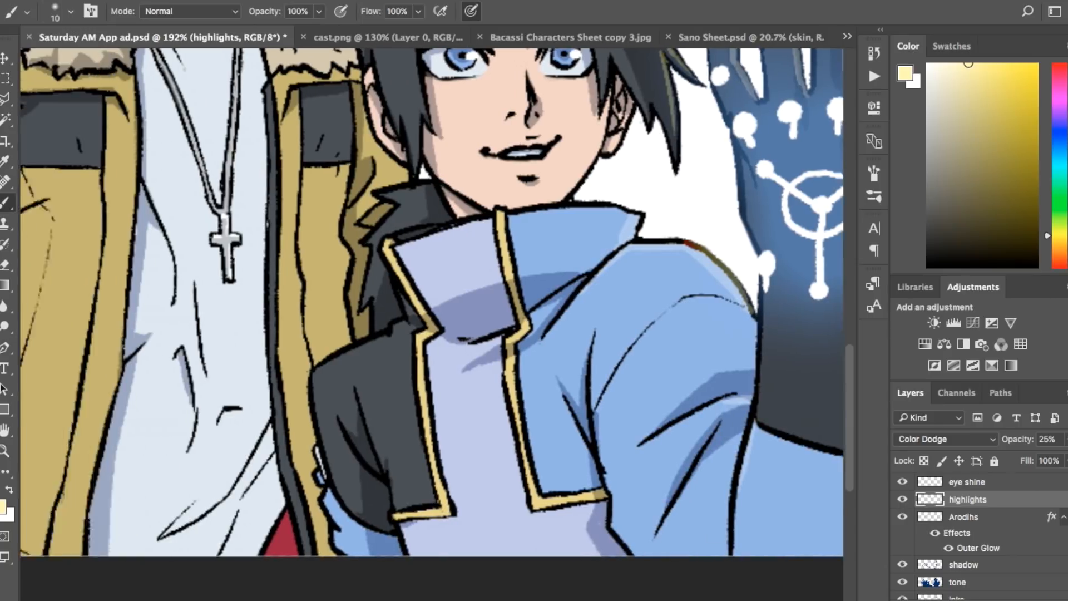
pyautogui.scroll(5, 611, 281)
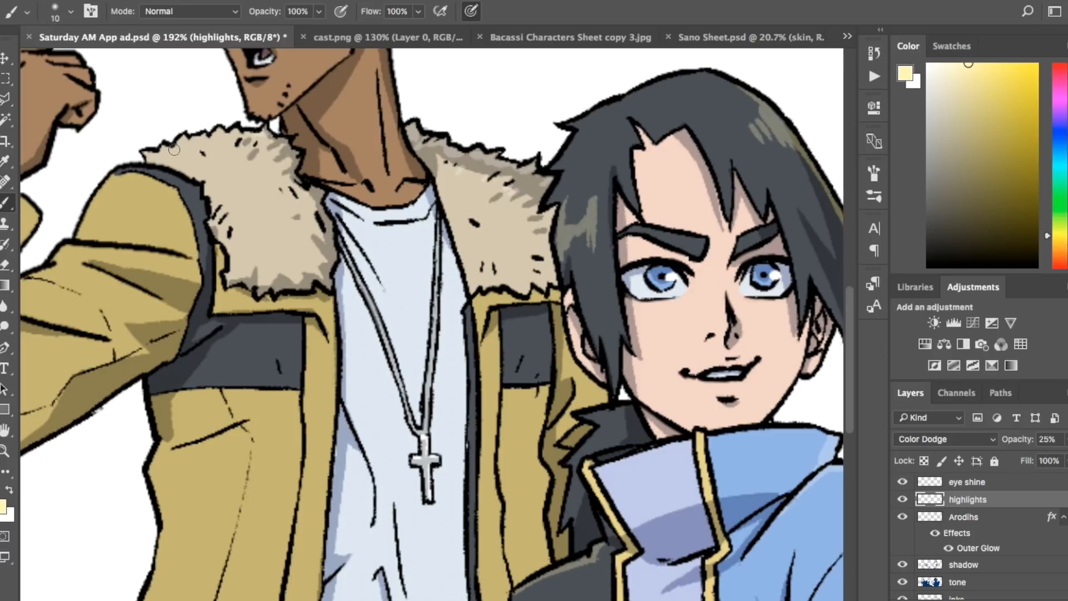
pyautogui.moveTo(78, 236); pyautogui.dragTo(92, 211)
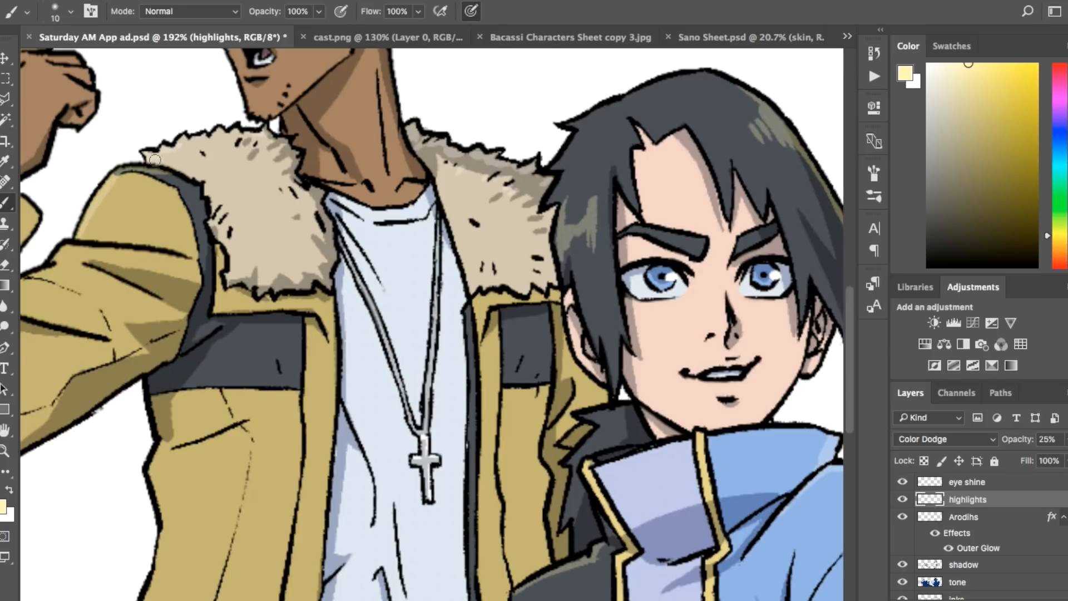
pyautogui.hscroll(-11, 432, 322)
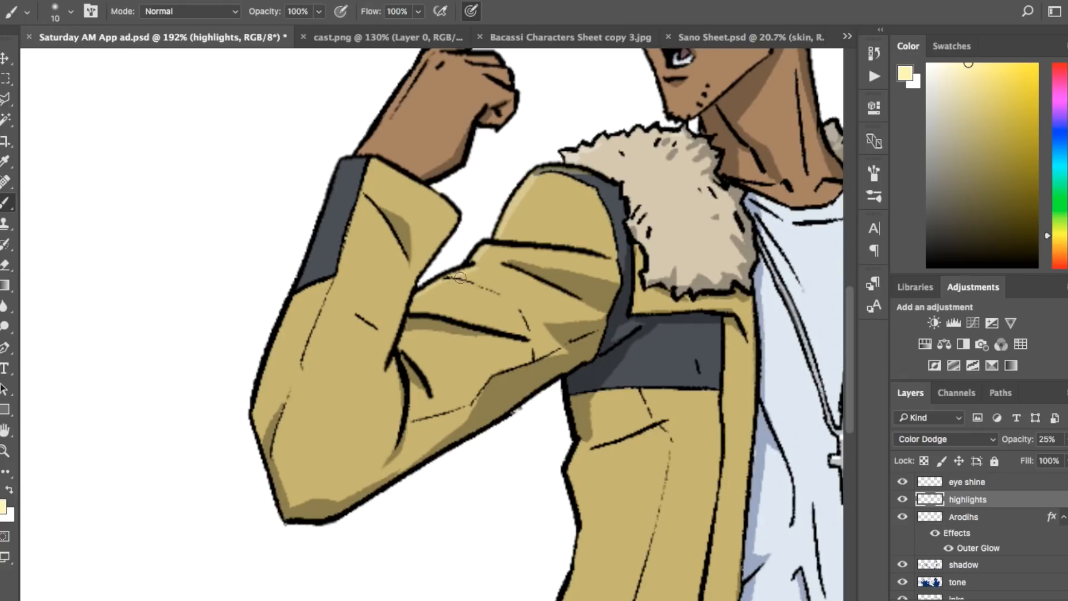
pyautogui.moveTo(502, 269); pyautogui.dragTo(526, 264)
pyautogui.moveTo(342, 162); pyautogui.dragTo(324, 216)
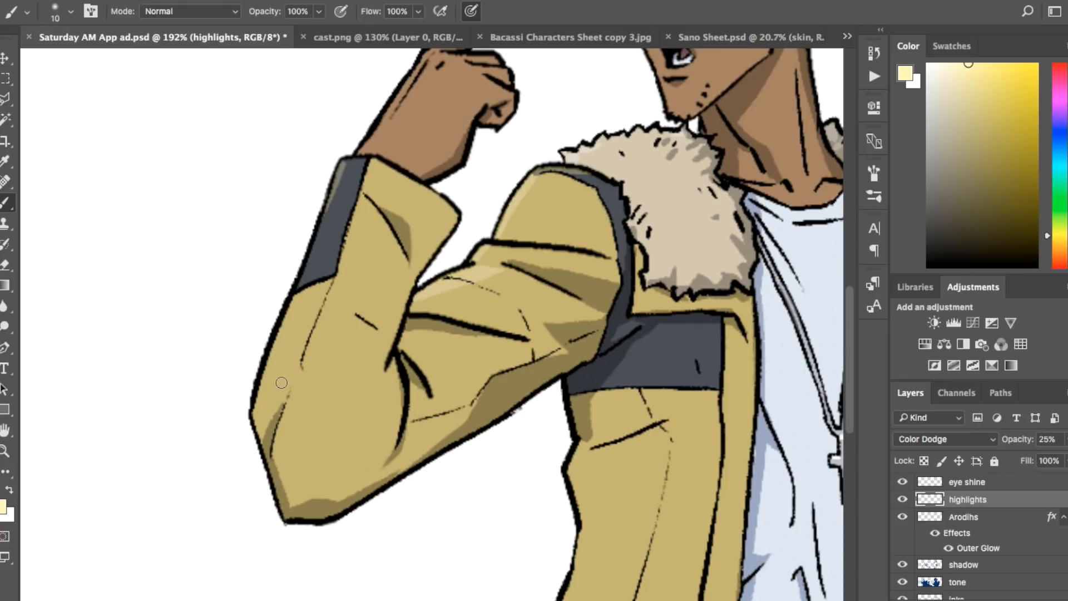
# Step: Group the flat colour layers from black down to skin into a single layer group
pyautogui.scroll(-3, 1066, 561)
pyautogui.click(1046, 549)
pyautogui.click(1045, 564)
pyautogui.scroll(-6, 1052, 568)
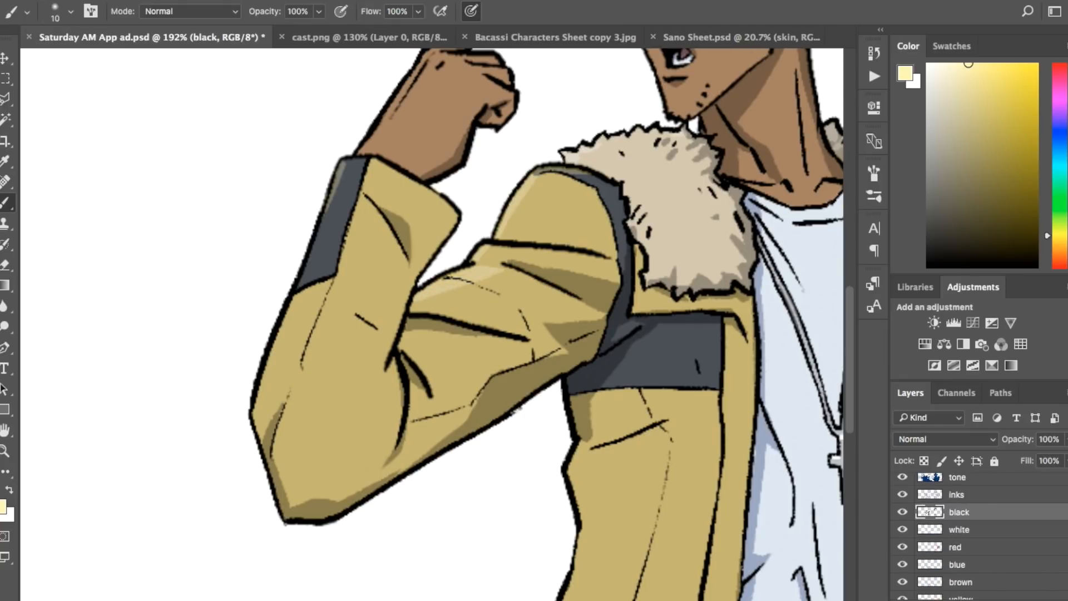
pyautogui.keyDown('shift'); pyautogui.click(1025, 564); pyautogui.keyUp('shift')
pyautogui.hotkey('ctrl', 'g')
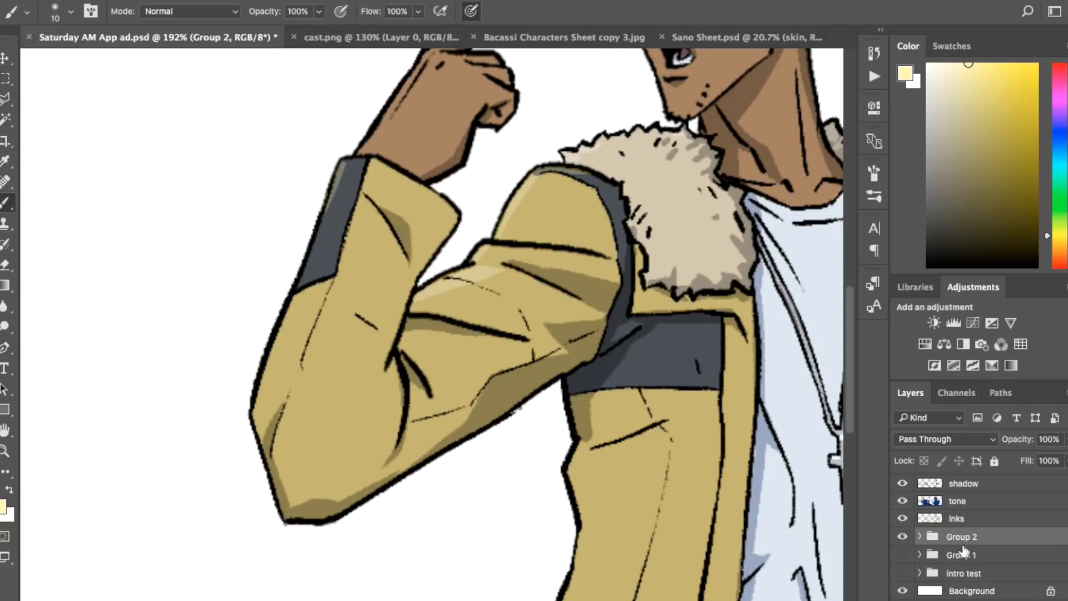
# Step: Rename the new layer group as flats and lock it
pyautogui.doubleClick(962, 536)
pyautogui.write('flats')
pyautogui.press('Return')
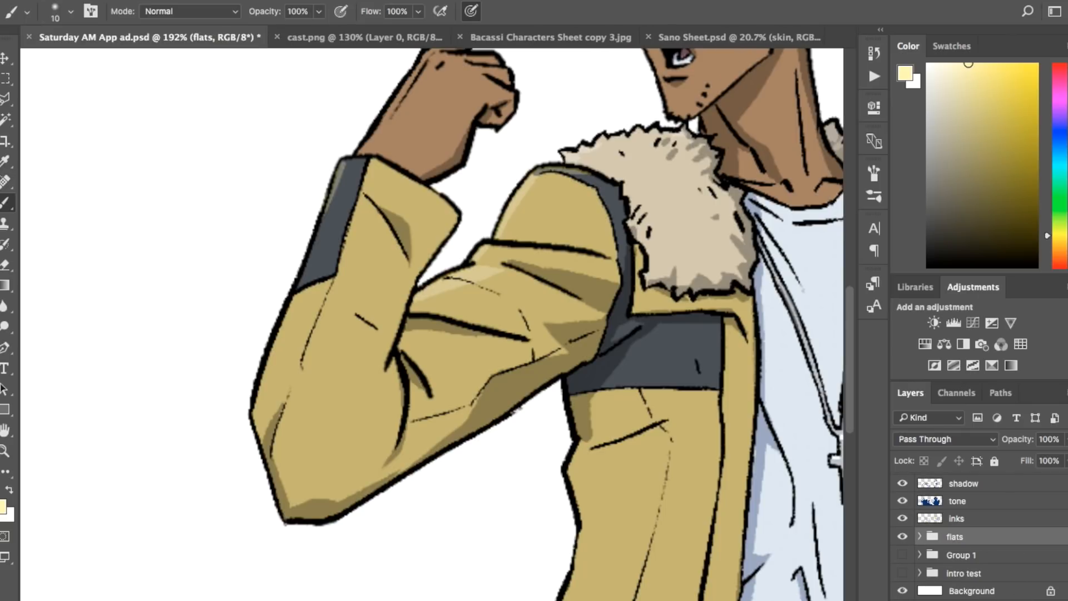
pyautogui.click(994, 460)
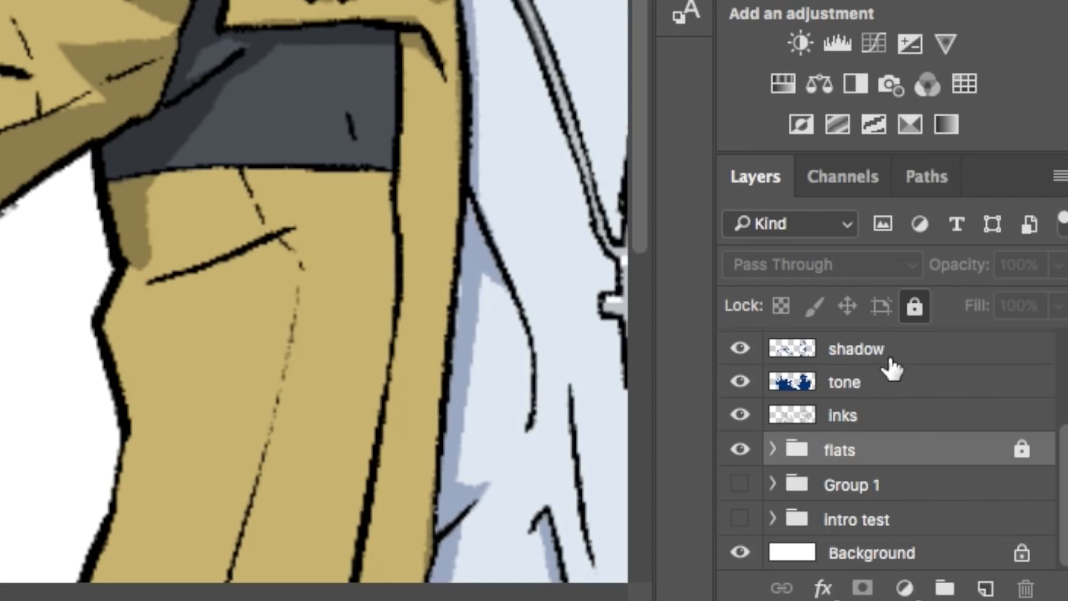
# Step: Hide the flats group and raise the tone layer's opacity to about 61%
pyautogui.scroll(1, 982, 492)
pyautogui.click(740, 514)
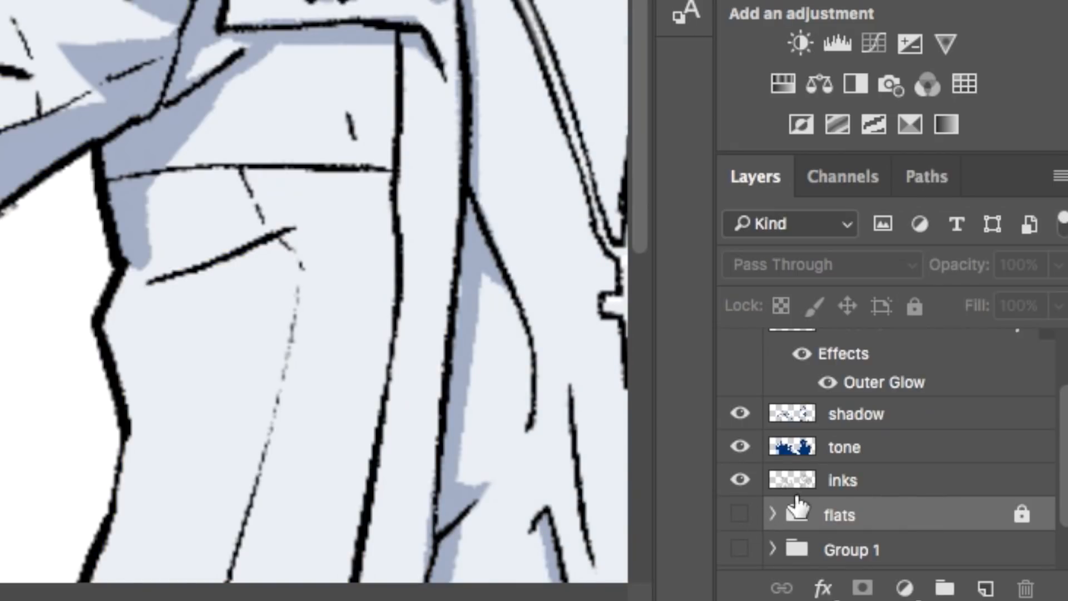
pyautogui.click(872, 480)
pyautogui.click(891, 448)
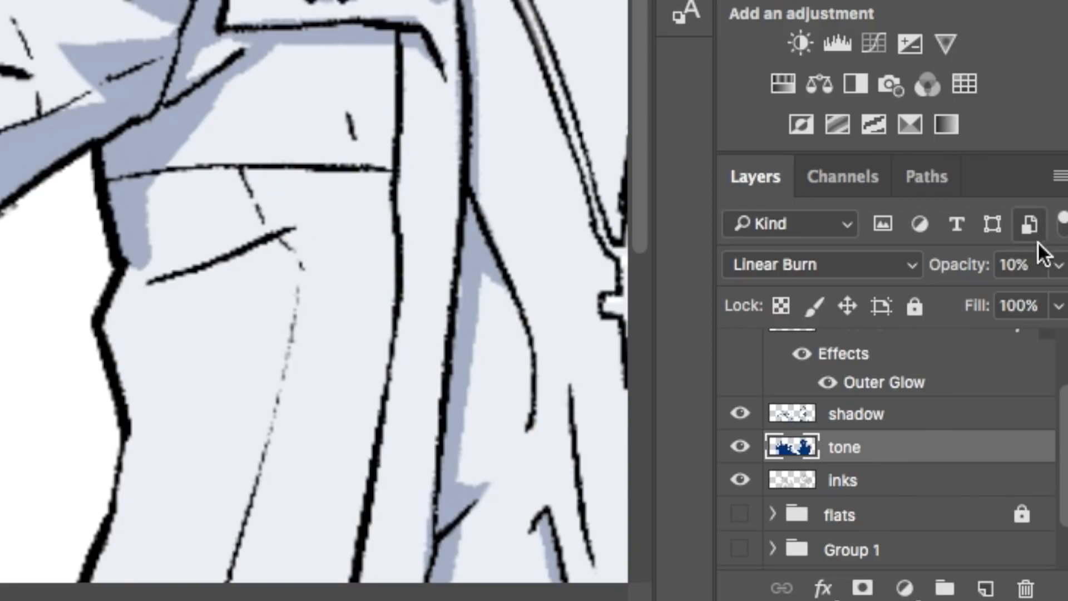
pyautogui.click(1059, 266)
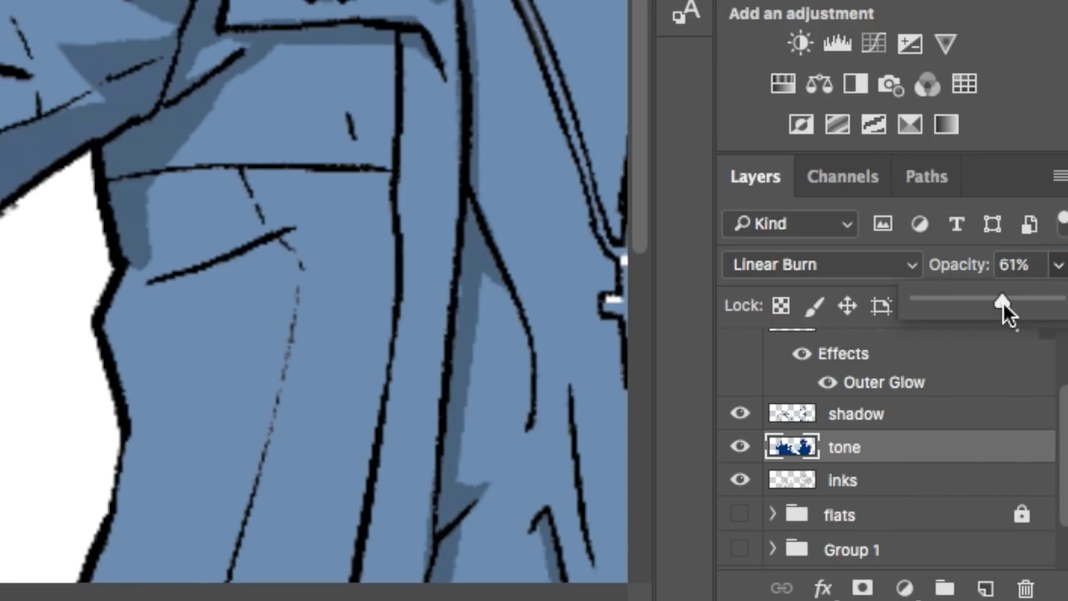
# Step: Return to the highlights layer and brush pale yellow highlights along the raised sleeve's outer edge down past the elbow
pyautogui.scroll(3, 957, 401)
pyautogui.click(904, 386)
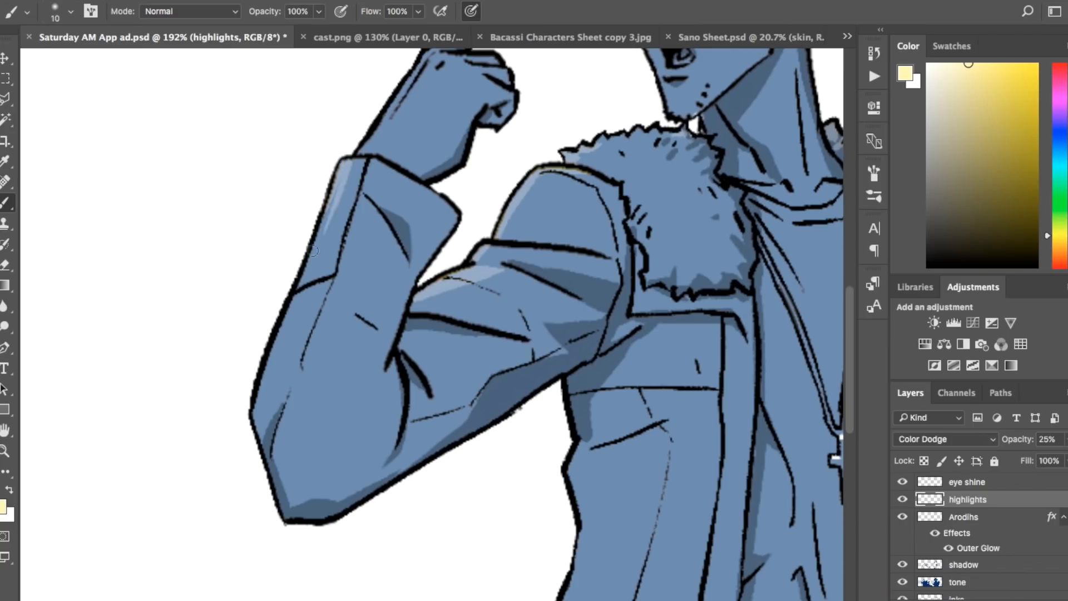
pyautogui.moveTo(318, 243); pyautogui.dragTo(252, 423)
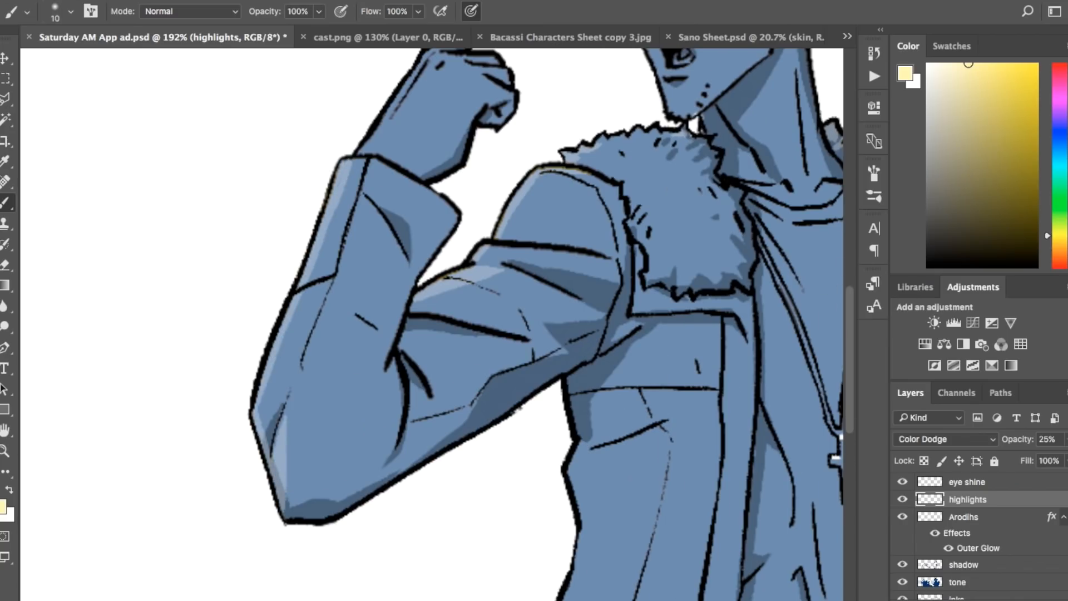
pyautogui.hscroll(10, 519, 409)
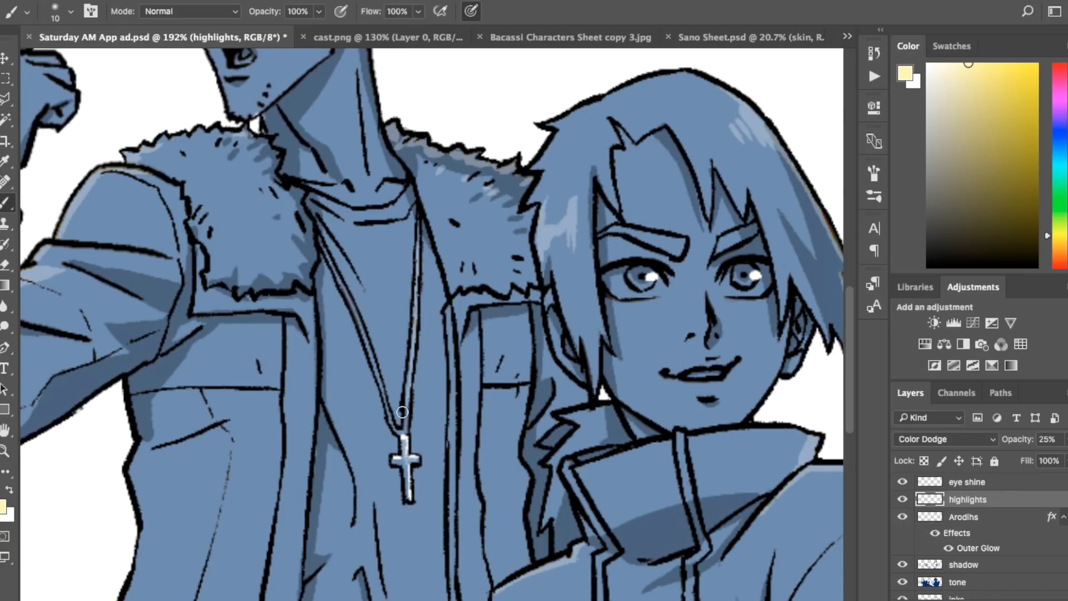
pyautogui.scroll(4, 633, 238)
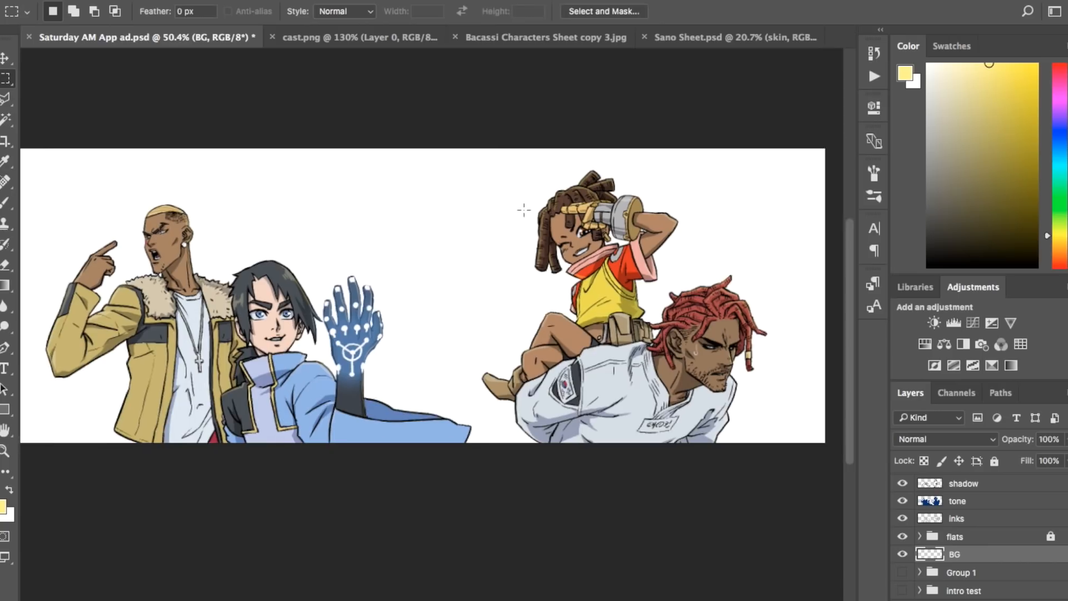
# Step: Select the whole canvas and fill the BG layer with pale yellow
pyautogui.scroll(-2, 524, 210)
pyautogui.moveTo(61, 185); pyautogui.dragTo(806, 523)
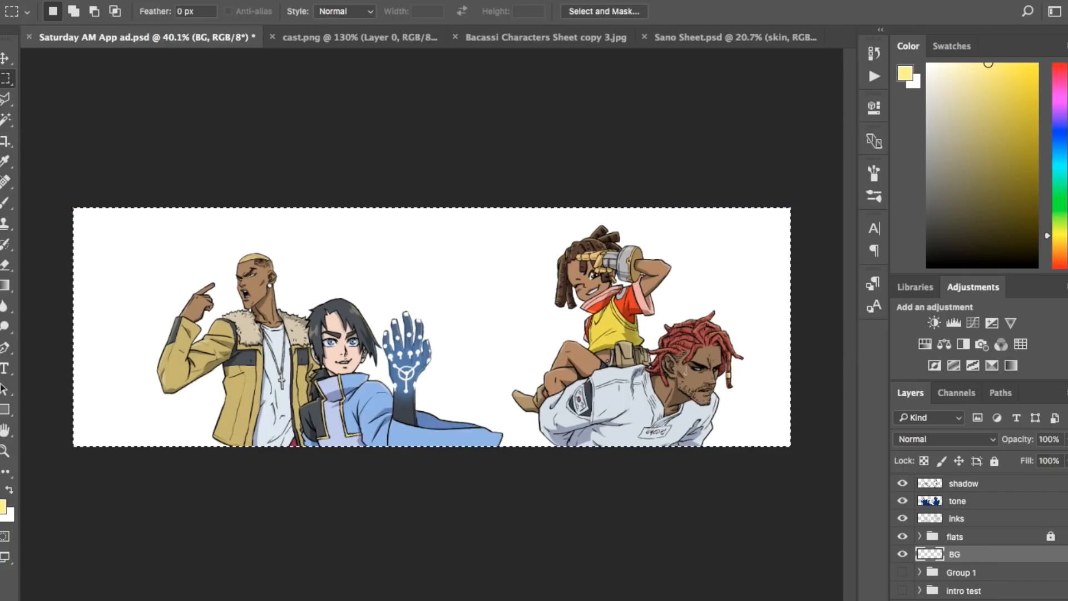
pyautogui.hotkey('alt', 'BackSpace')
pyautogui.scroll(3, 427, 406)
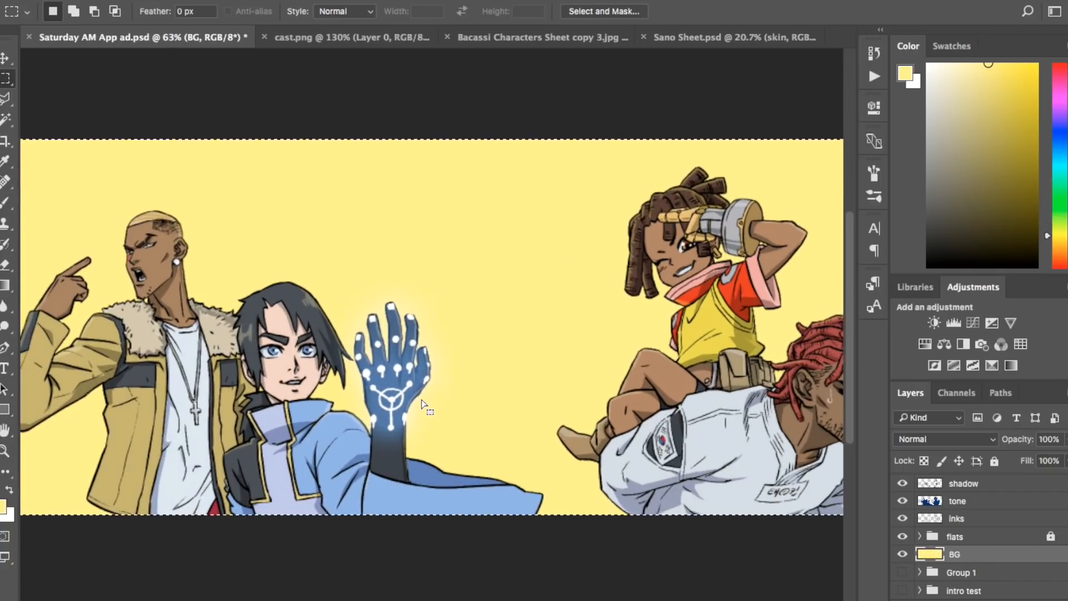
# Step: Refill the BG layer with a slightly adjusted pale yellow, clear the selection and save the document
pyautogui.scroll(-2, 425, 405)
pyautogui.moveTo(971, 68)
pyautogui.mouseDown()
pyautogui.moveTo(967, 53)
pyautogui.moveTo(986, 64)
pyautogui.mouseUp()
pyautogui.hotkey('alt', 'BackSpace')
pyautogui.hotkey('alt', 'BackSpace')
pyautogui.hotkey('ctrl', 'd')
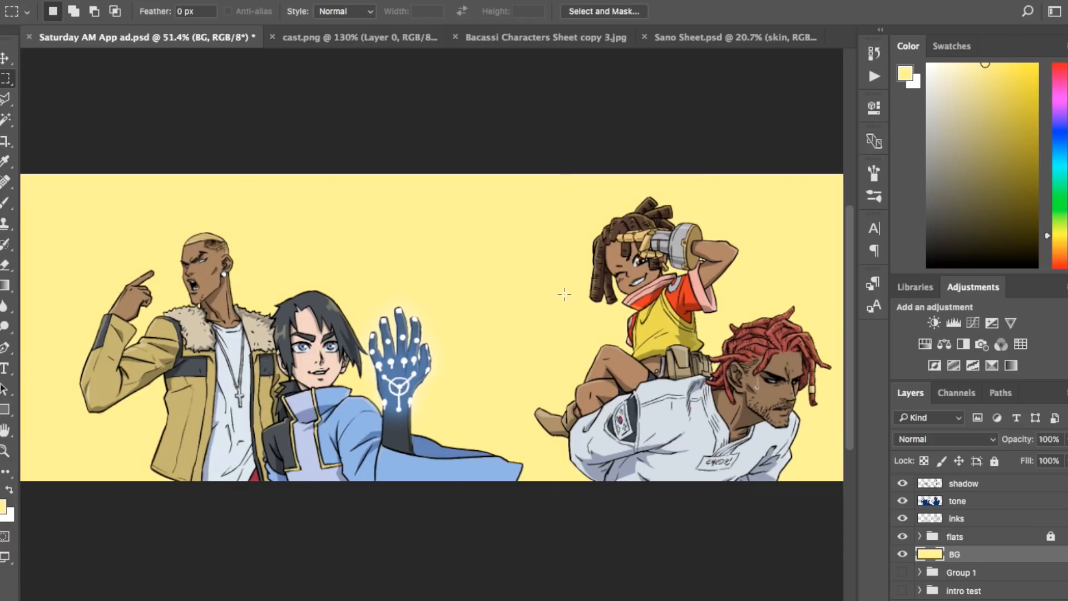
pyautogui.hscroll(2, 565, 295)
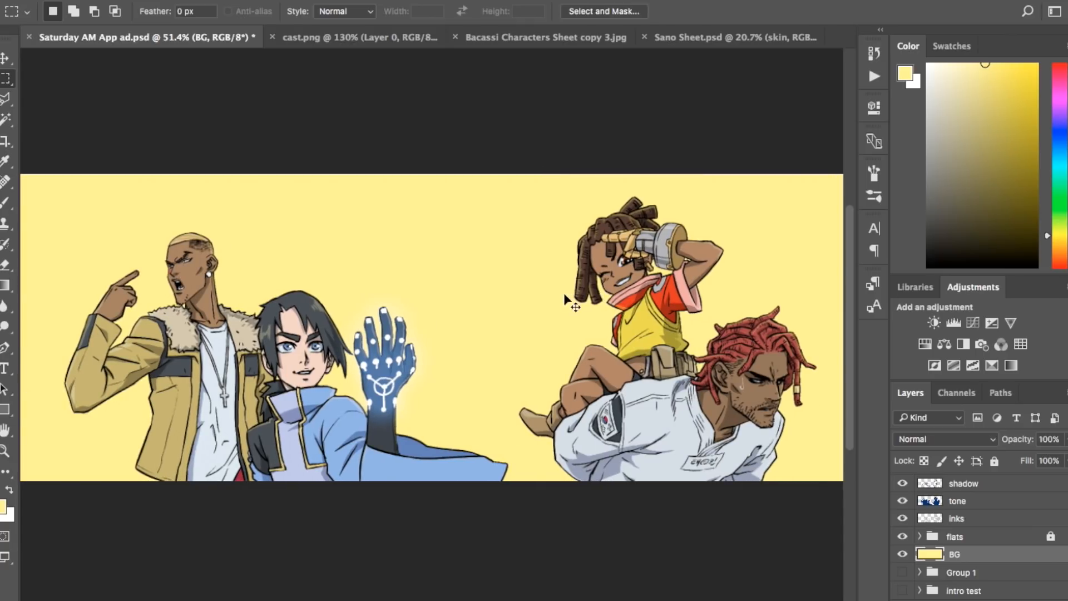
pyautogui.hotkey('ctrl', 's')
# Step: Examine the coloured characters on both sides of the banner against the yellow background
pyautogui.scroll(5, 535, 495)
pyautogui.hscroll(10, 612, 390)
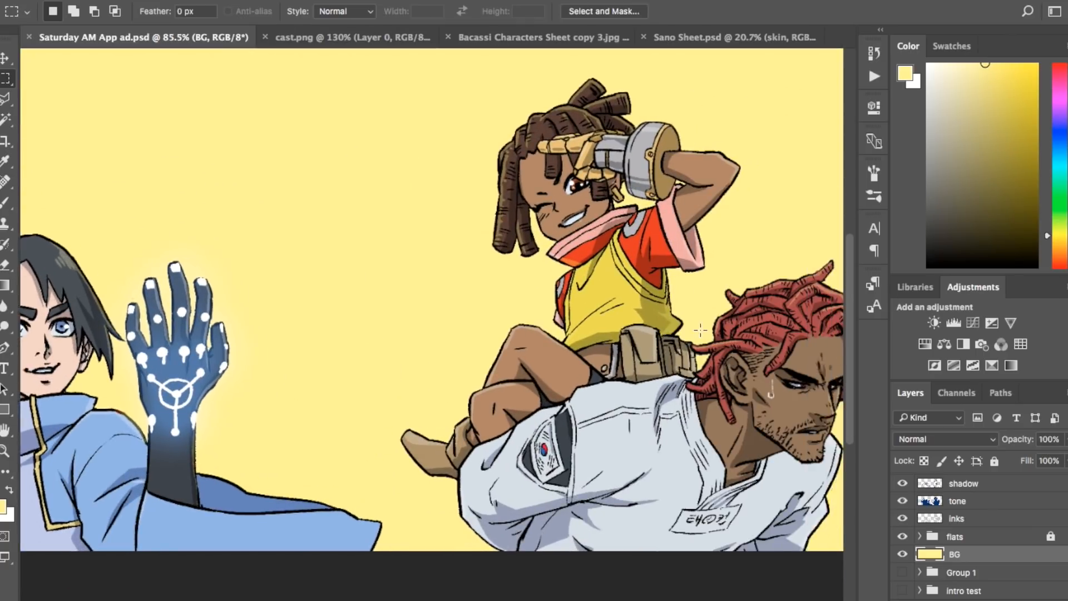
pyautogui.hscroll(-15, 701, 330)
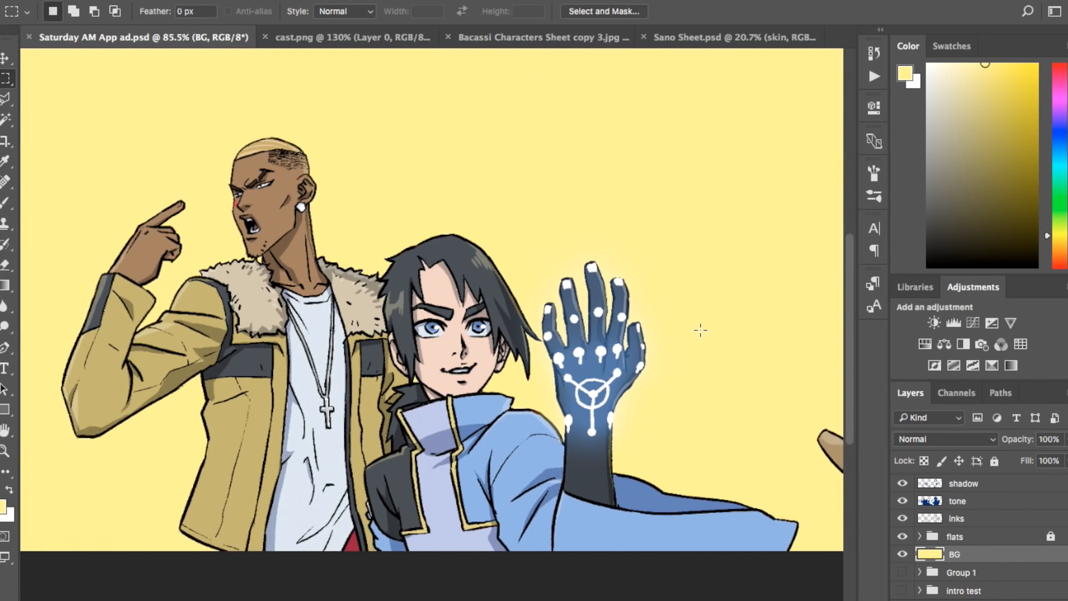
pyautogui.hscroll(8, 701, 330)
pyautogui.scroll(-2, 700, 330)
pyautogui.hscroll(-6, 700, 330)
pyautogui.scroll(-1, 701, 330)
pyautogui.scroll(5, 207, 190)
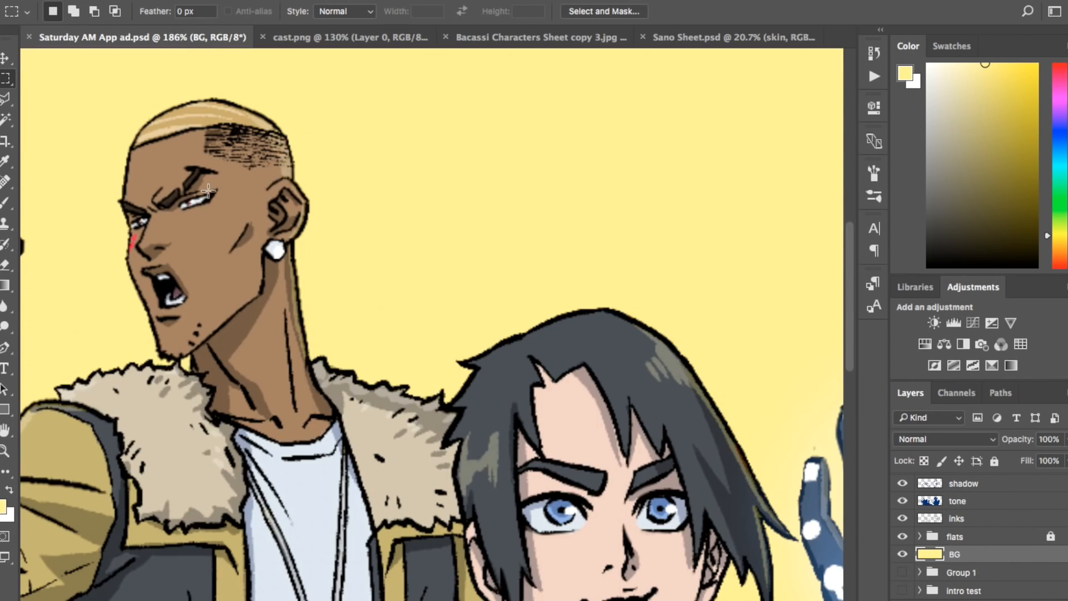
# Step: Add a new layer above skin in the flats group and lasso the bald-faded man's shaved side hair and sideburn
pyautogui.click(971, 580)
pyautogui.press('super+shift+alt+n')
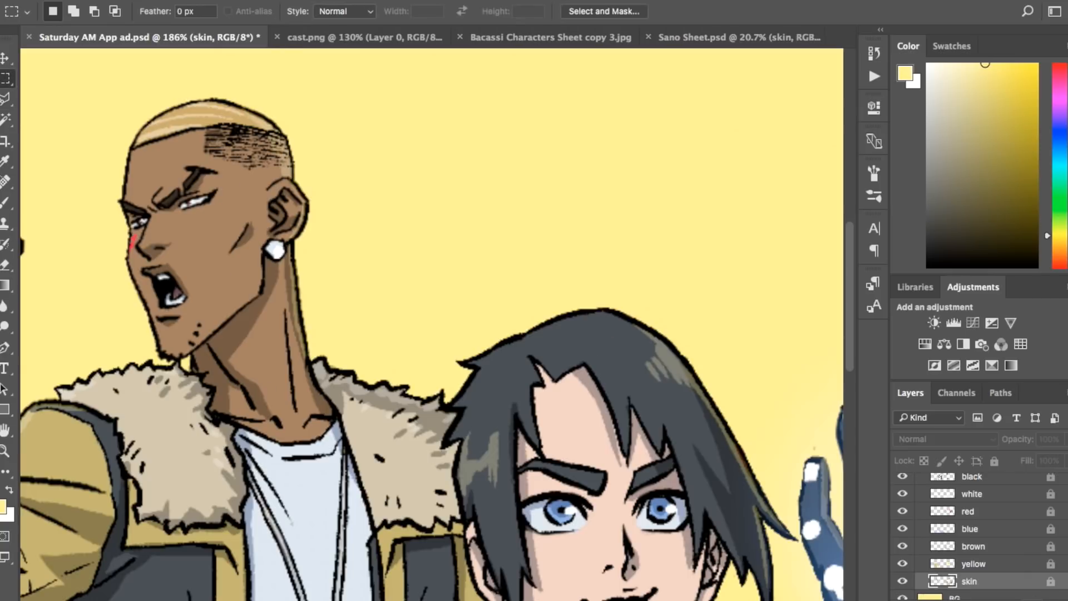
pyautogui.press('super+shift+alt+n')
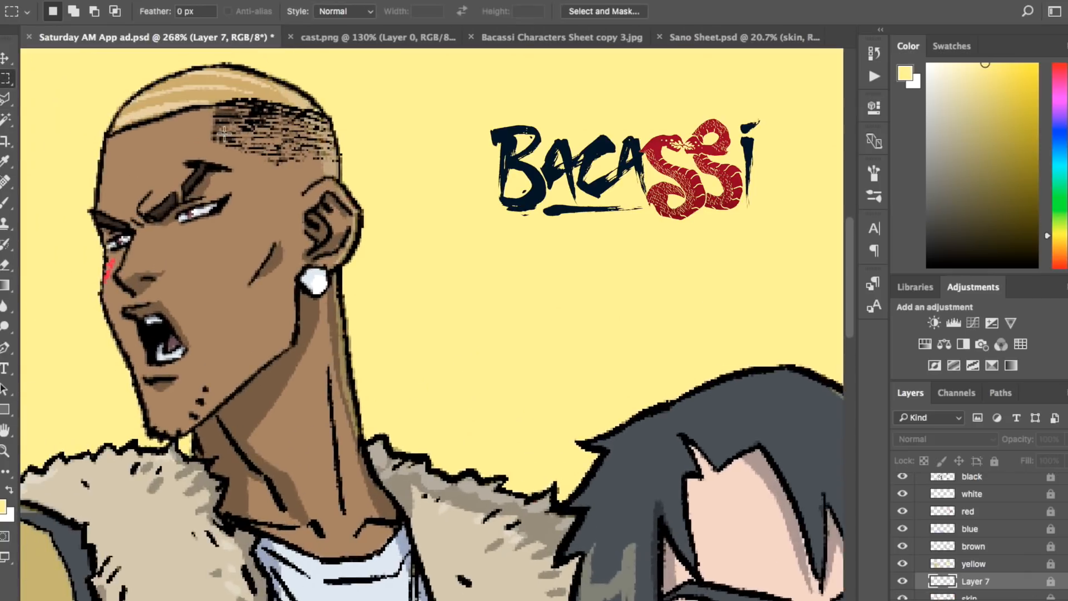
pyautogui.press('l')
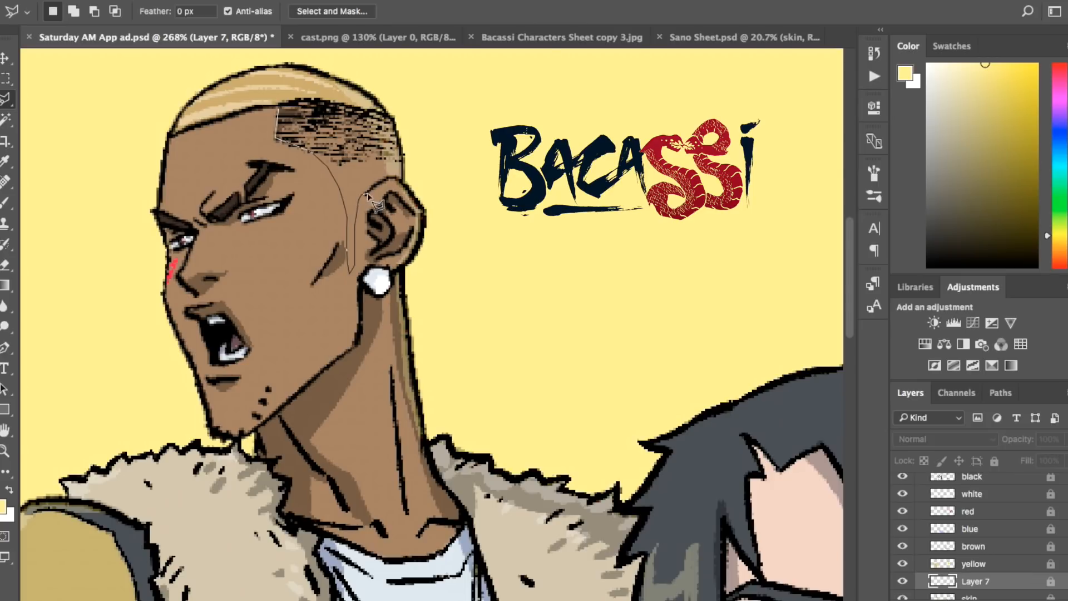
pyautogui.click(388, 178)
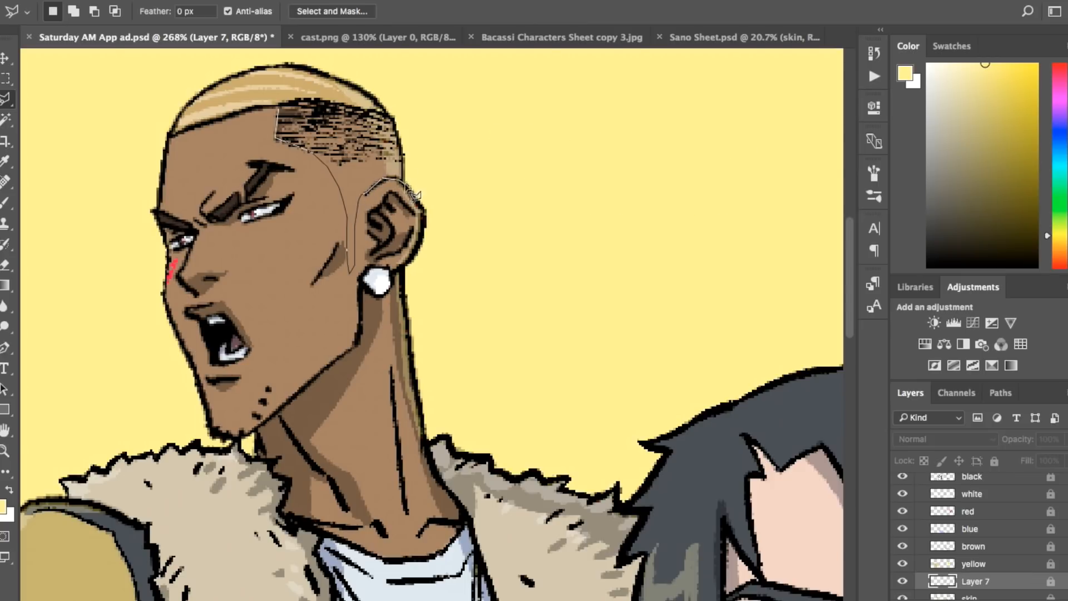
pyautogui.click(305, 105)
# Step: Pick a near-black colour, unlock the flats group and fill the selected side hair and sideburn on the new layer
pyautogui.moveTo(924, 259)
pyautogui.mouseDown()
pyautogui.moveTo(944, 236)
pyautogui.moveTo(943, 249)
pyautogui.moveTo(952, 244)
pyautogui.mouseUp()
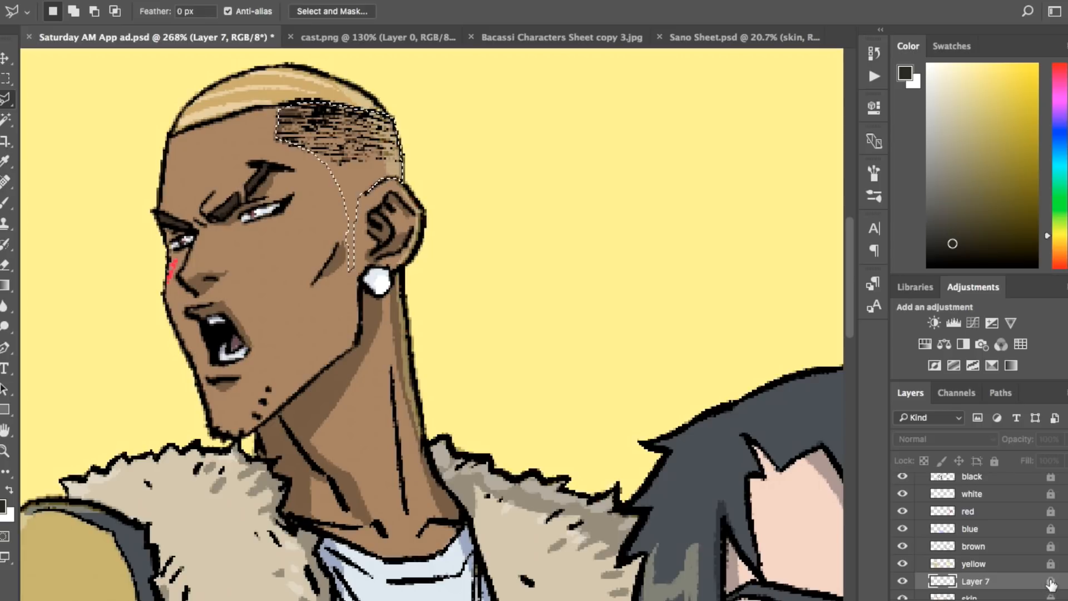
pyautogui.hotkey('alt', 'BackSpace')
pyautogui.click(853, 243)
pyautogui.scroll(5, 1035, 532)
pyautogui.click(1051, 580)
pyautogui.scroll(-7, 1051, 578)
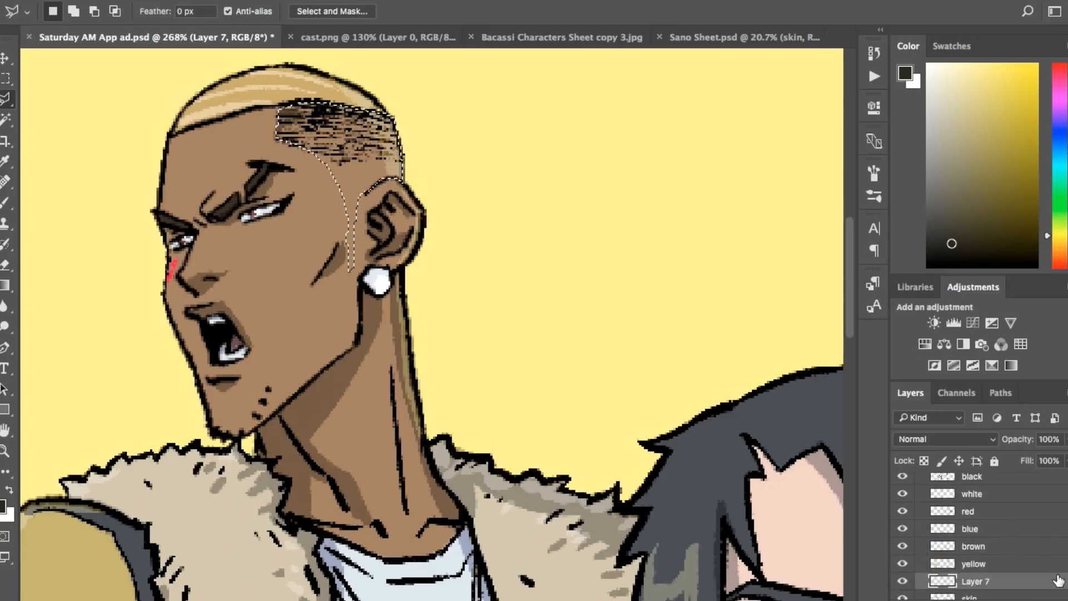
pyautogui.hotkey('alt', 'BackSpace')
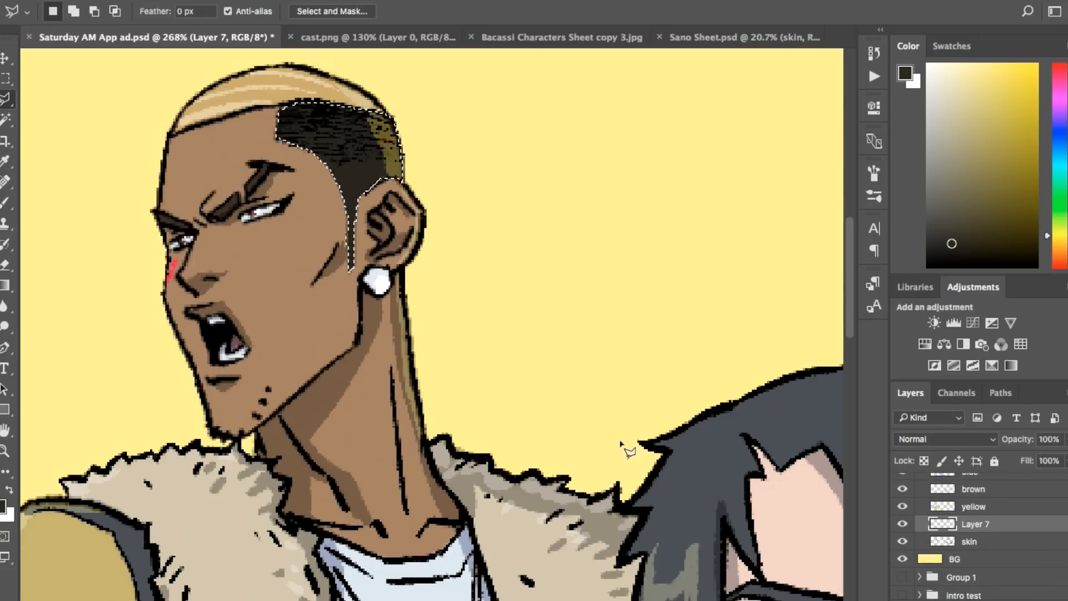
# Step: Set the opacity of the dark side hair layer to 50%
pyautogui.scroll(4, 553, 294)
pyautogui.doubleClick(1050, 440)
pyautogui.write('50')
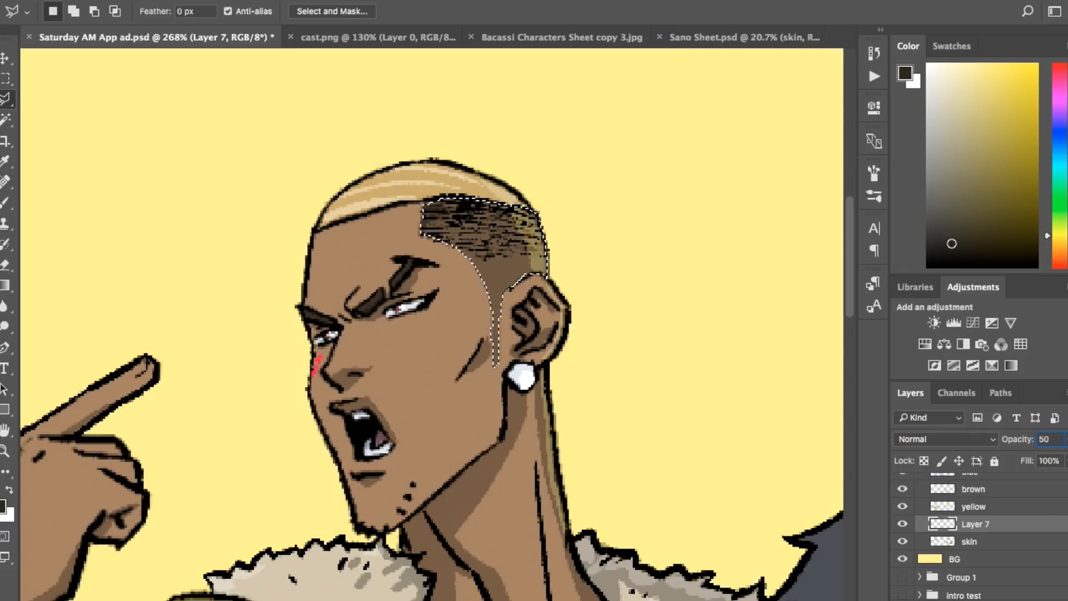
pyautogui.press('Return')
# Step: Fade the lower side hair and sideburn with a soft 100 px Eraser and clear the selection
pyautogui.press('e')
pyautogui.click(71, 12)
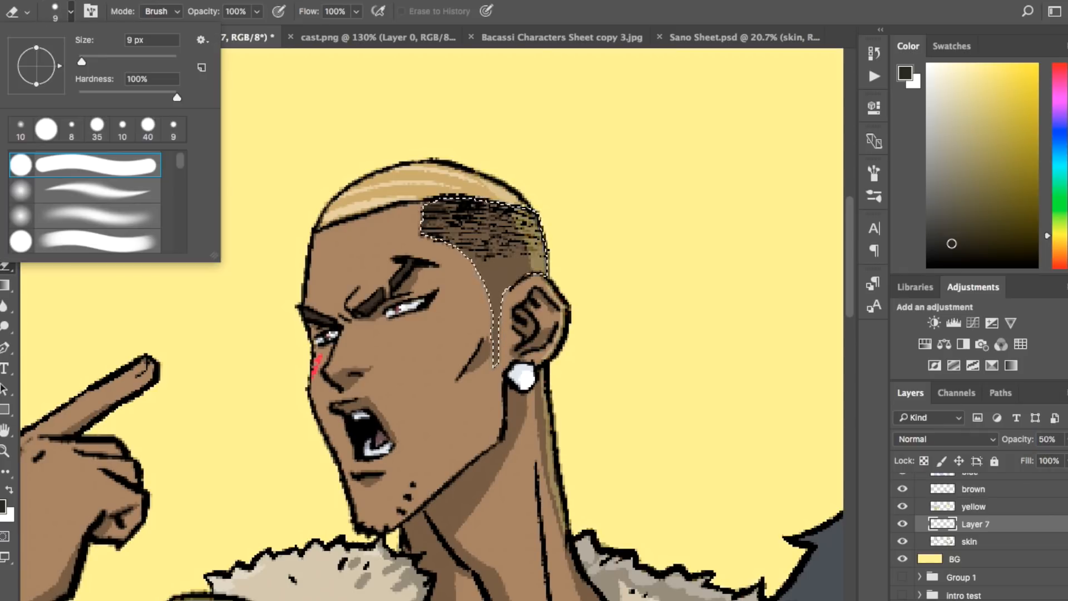
pyautogui.doubleClick(85, 215)
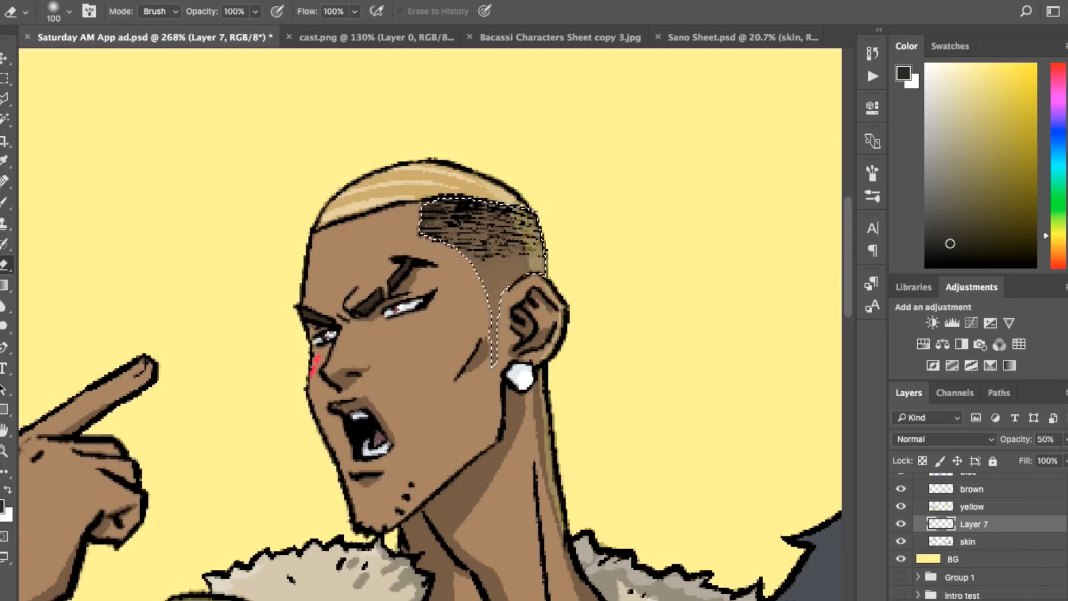
pyautogui.hotkey('ctrl', 'd')
pyautogui.hotkey('ctrl', '0')
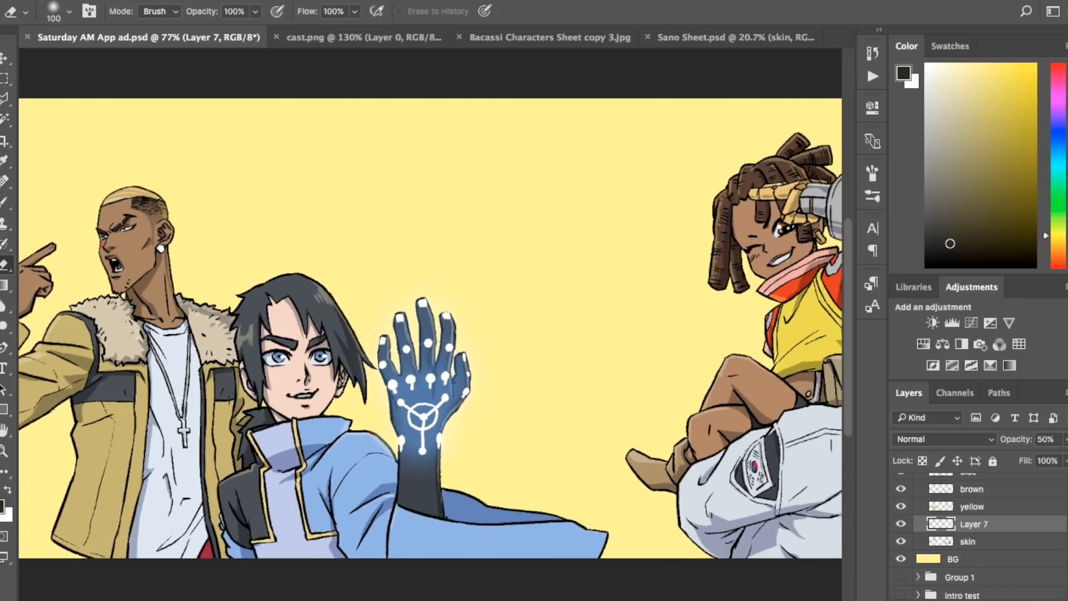
pyautogui.scroll(-1, 430, 327)
pyautogui.hscroll(2, 430, 327)
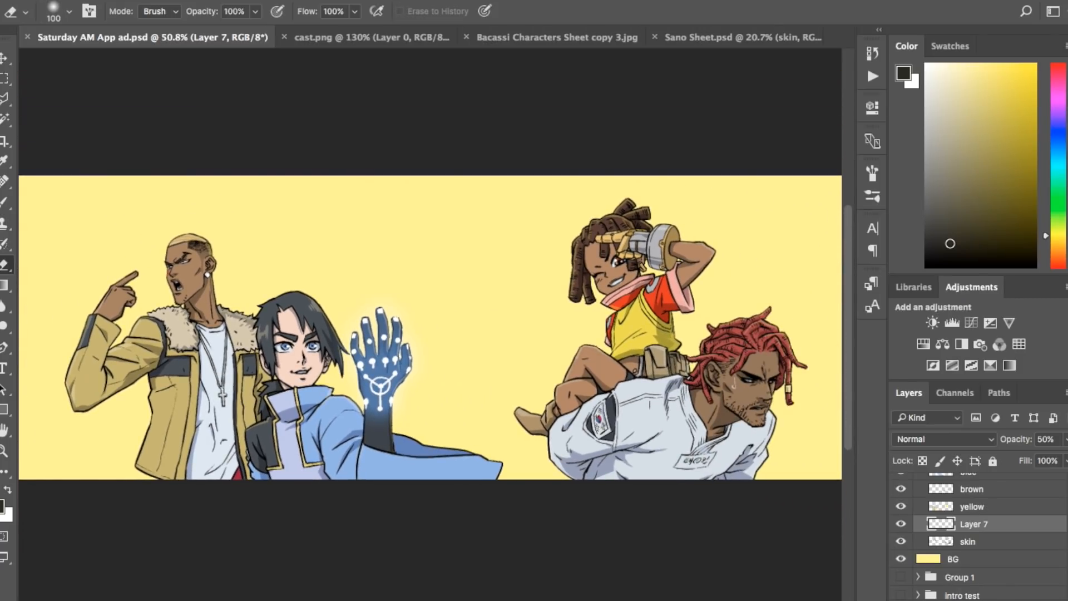
pyautogui.hscroll(1, 430, 328)
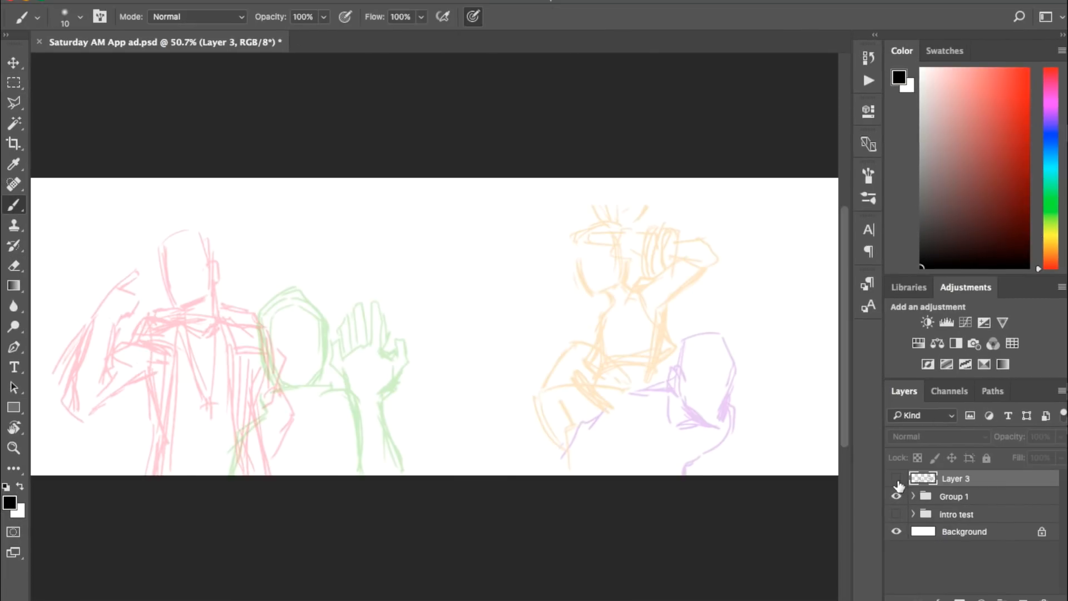
# Step: Turn on the BG, flats and Extras groups one after another while keeping the Sketch group hidden
pyautogui.click(898, 480)
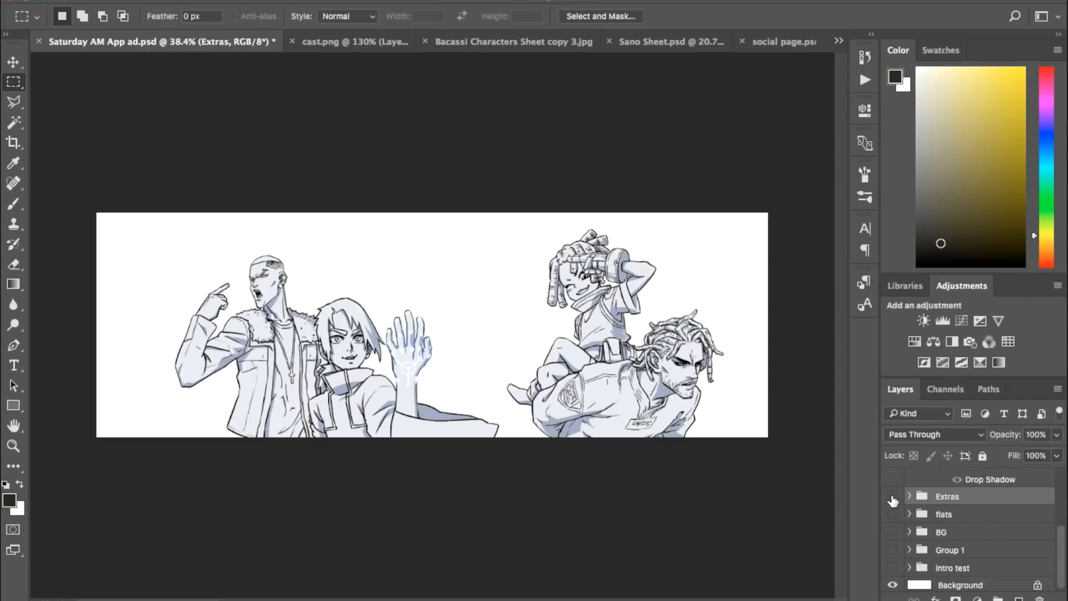
pyautogui.click(893, 501)
pyautogui.click(893, 532)
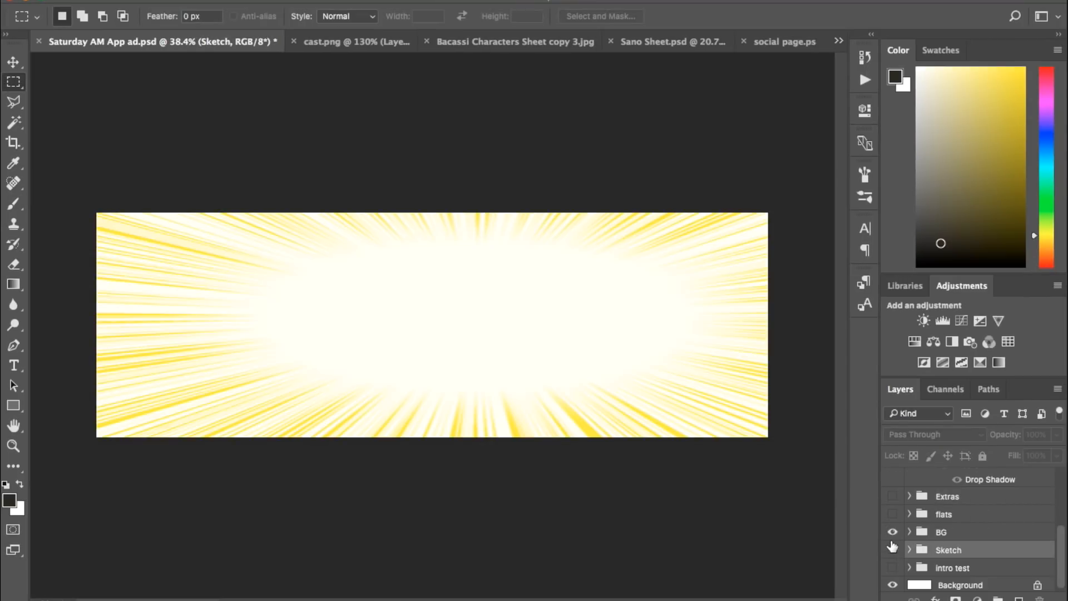
pyautogui.click(892, 515)
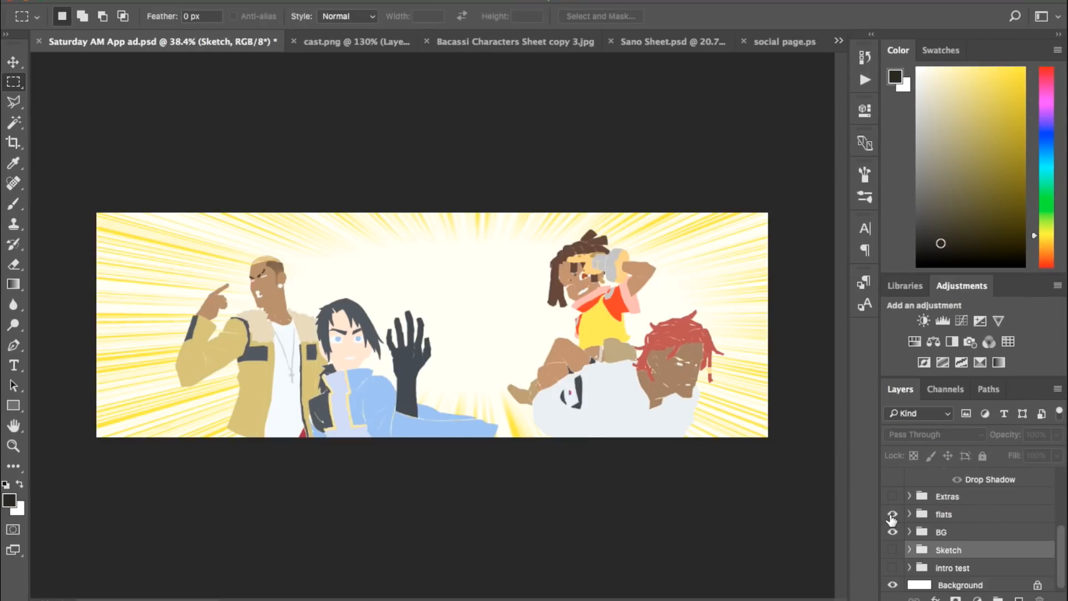
pyautogui.click(893, 497)
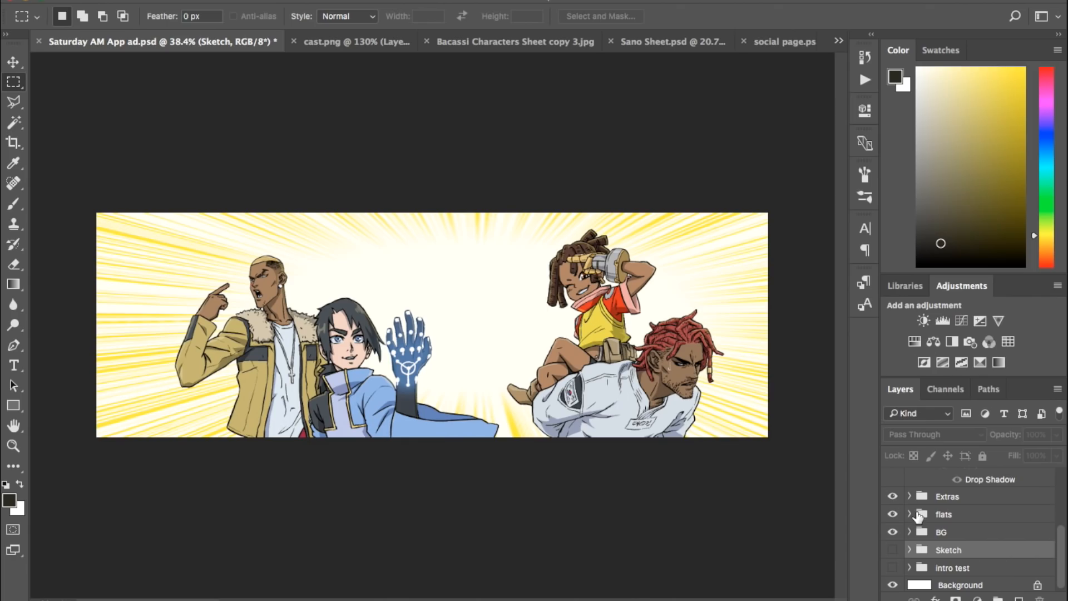
pyautogui.scroll(2, 946, 532)
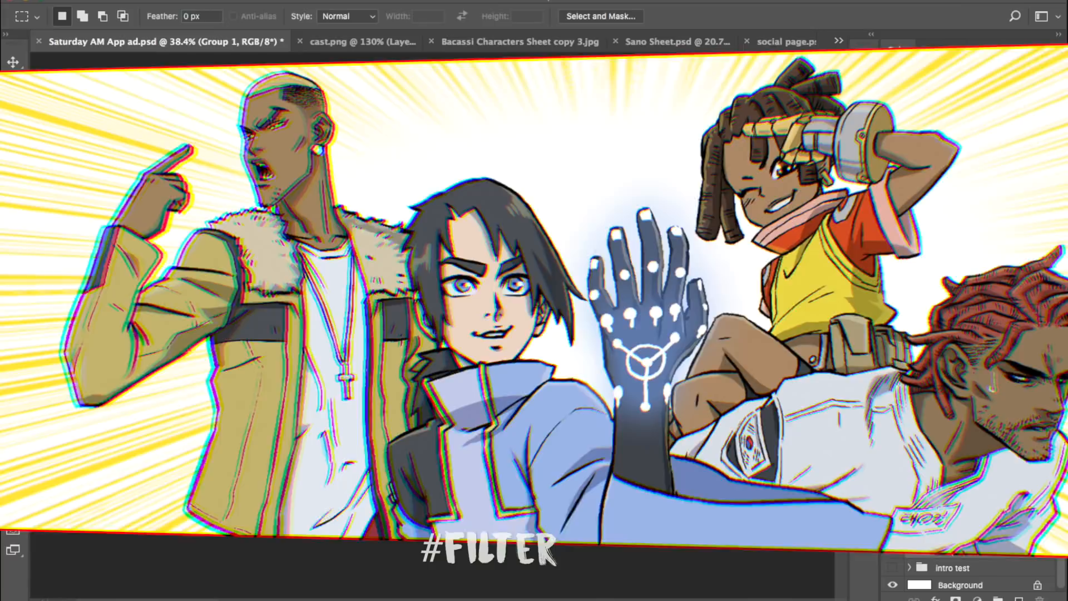
# Step: Turn on the flats and Extras groups and collapse the logos group
pyautogui.press('Return')
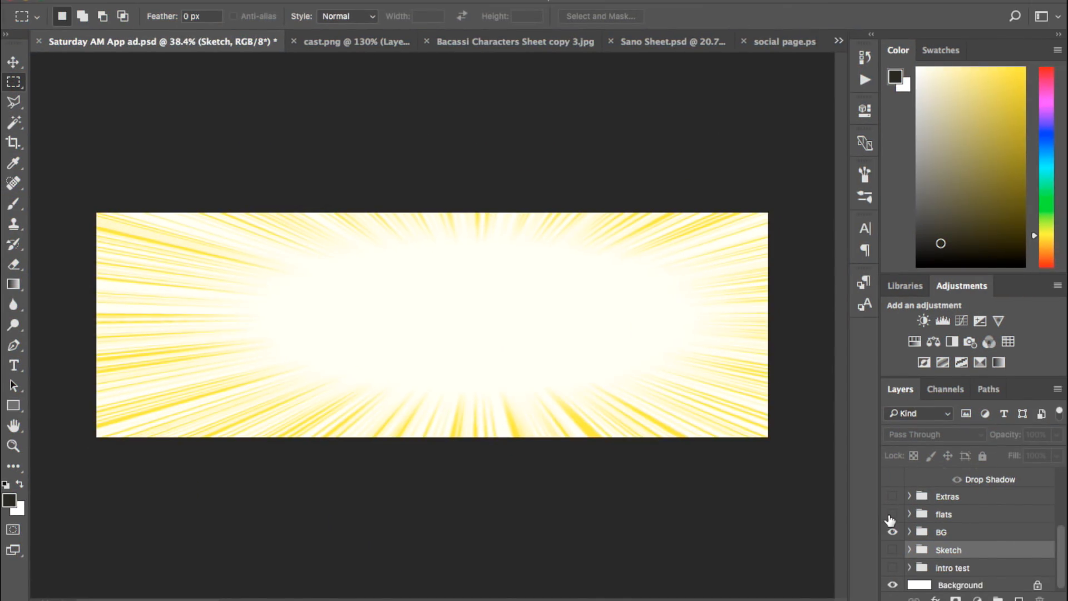
pyautogui.click(892, 514)
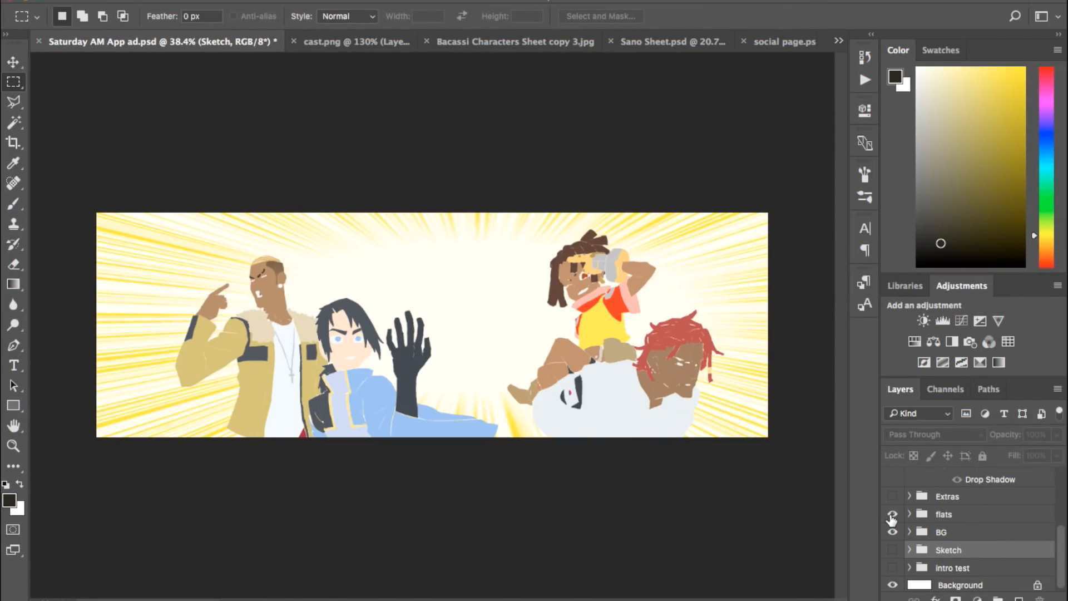
pyautogui.click(893, 497)
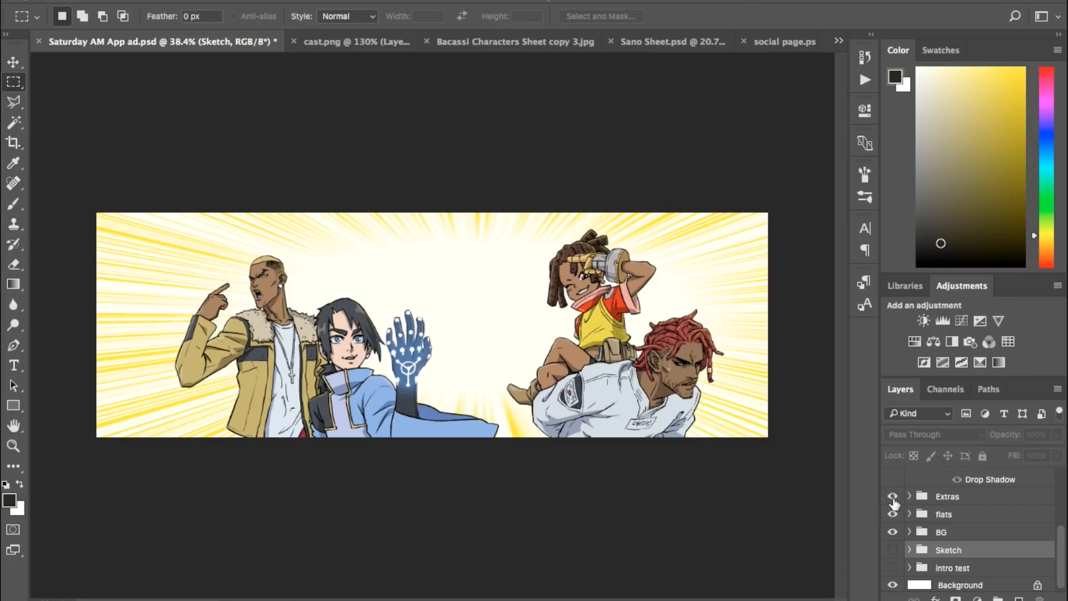
pyautogui.scroll(3, 945, 531)
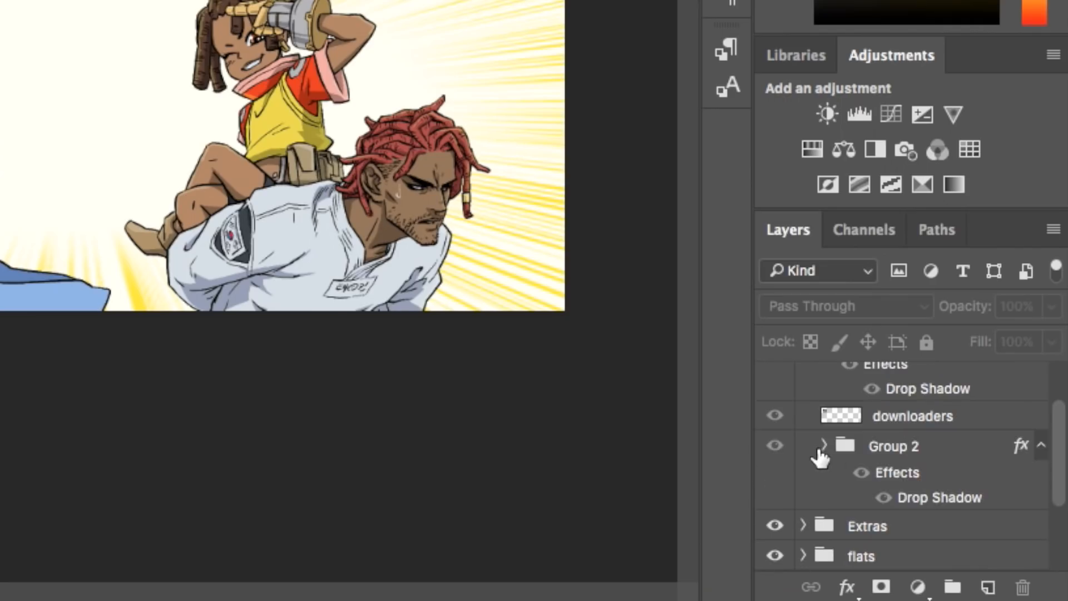
pyautogui.scroll(3, 886, 529)
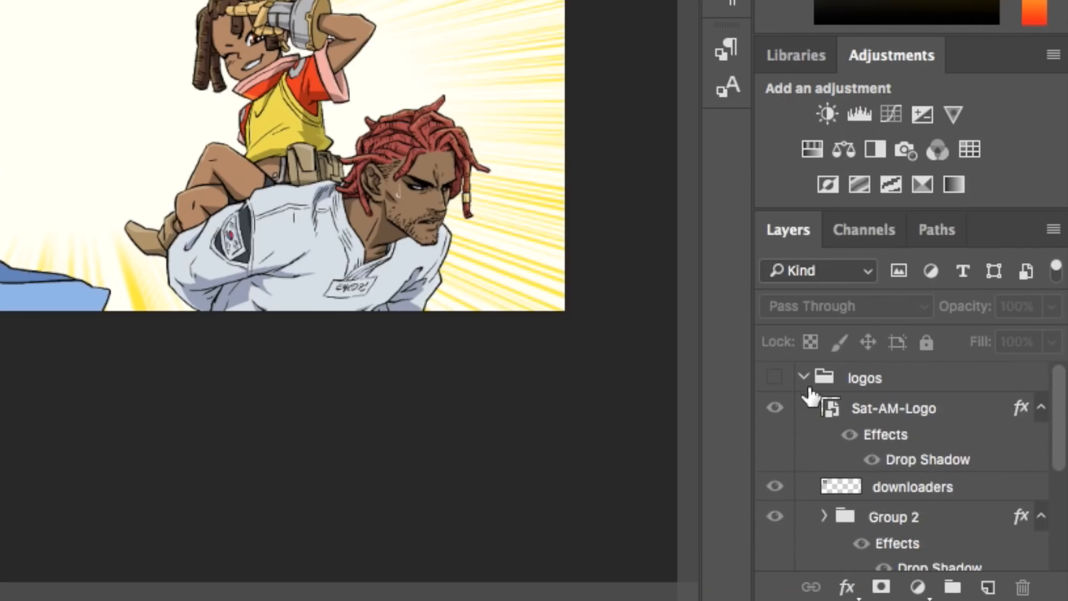
pyautogui.click(804, 378)
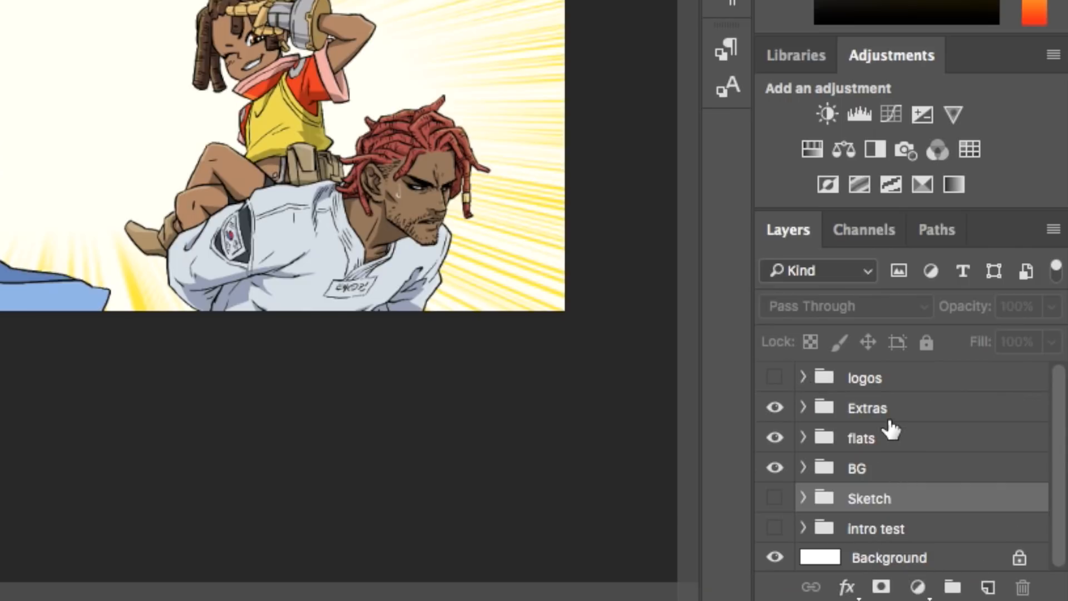
# Step: Duplicate the BG, flats and Extras groups and merge the copies into a single layer
pyautogui.click(898, 473)
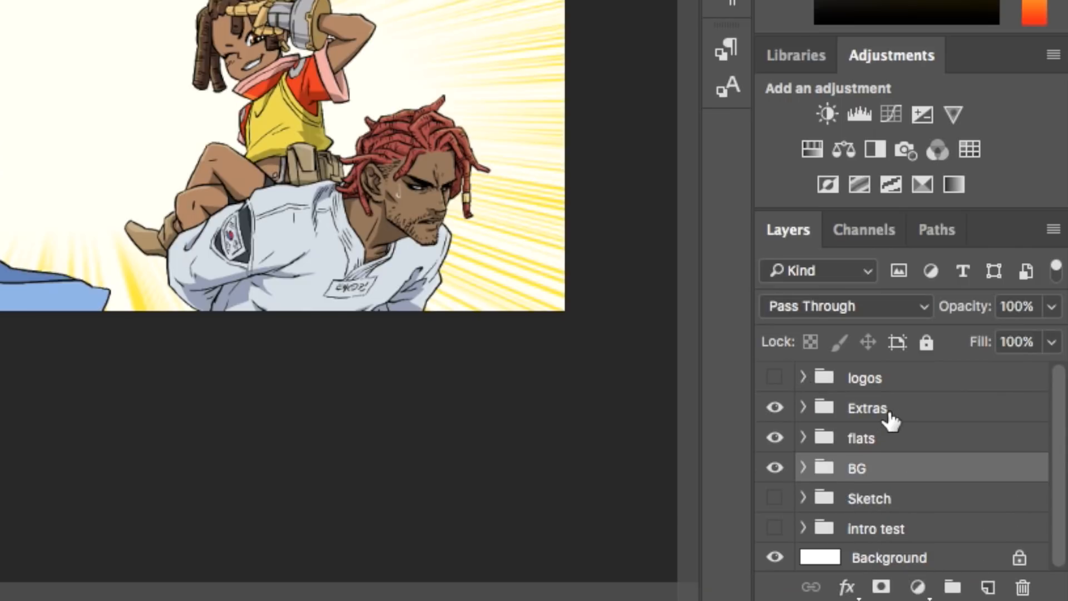
pyautogui.keyDown('shift'); pyautogui.click(889, 415); pyautogui.keyUp('shift')
pyautogui.rightClick(890, 410)
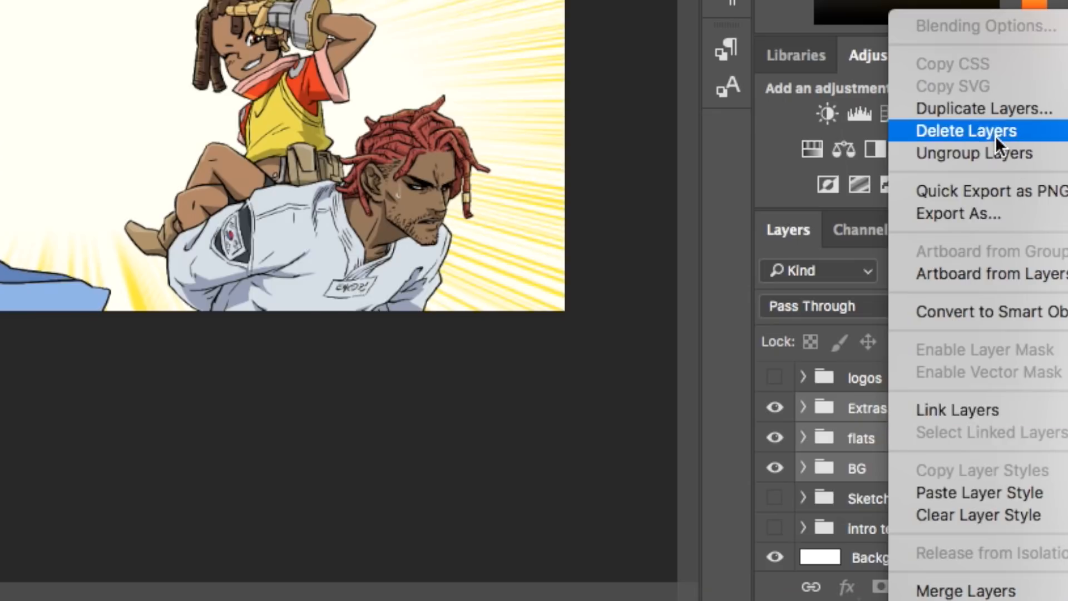
pyautogui.click(979, 103)
pyautogui.click(743, 66)
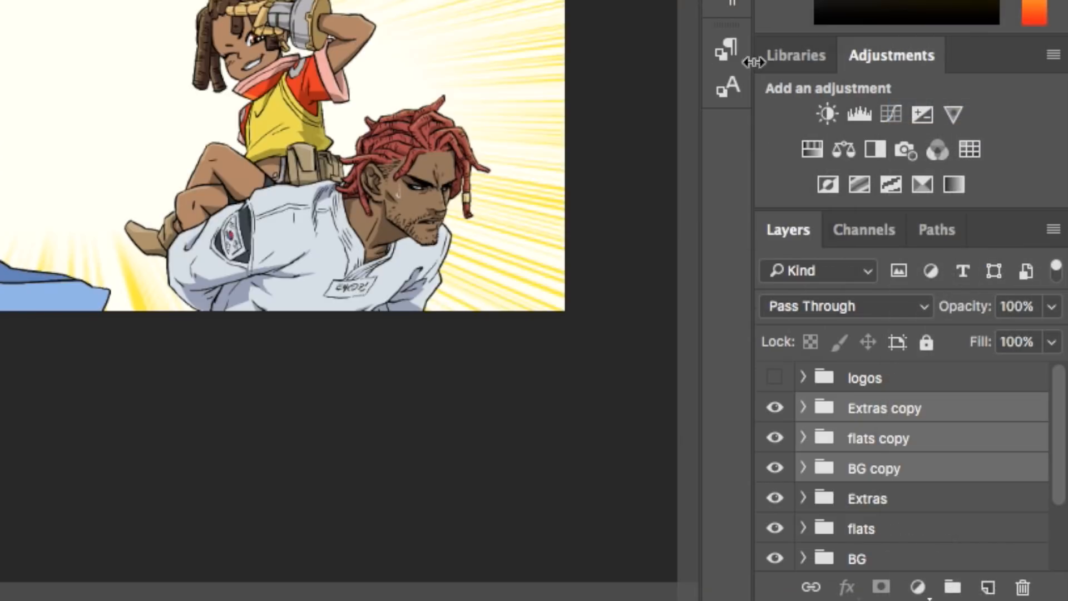
pyautogui.rightClick(933, 409)
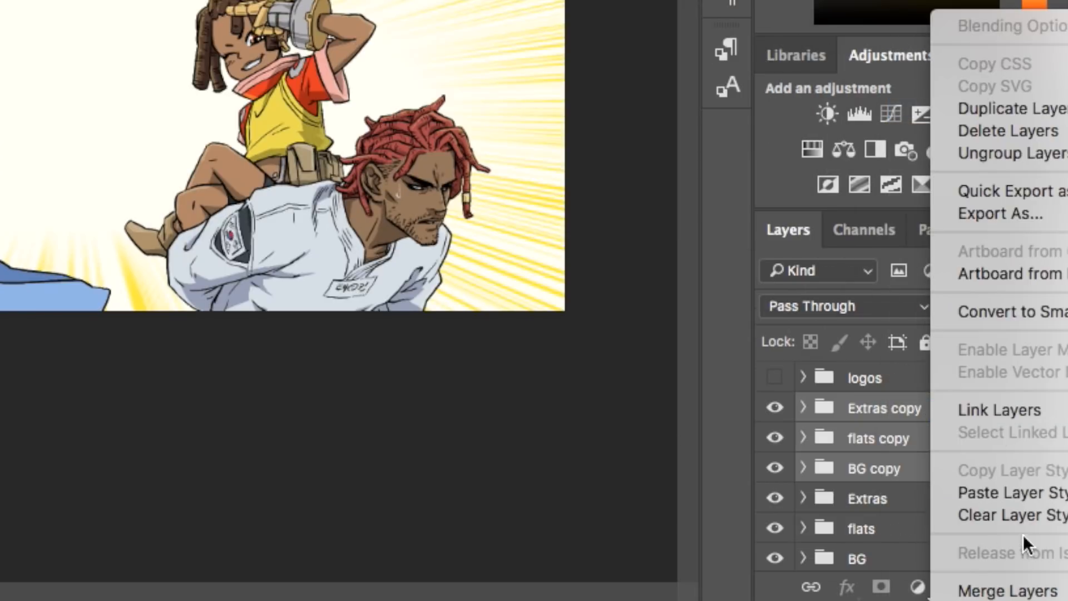
pyautogui.click(1027, 591)
# Step: Duplicate the merged artwork layer and select the whole canvas
pyautogui.rightClick(946, 412)
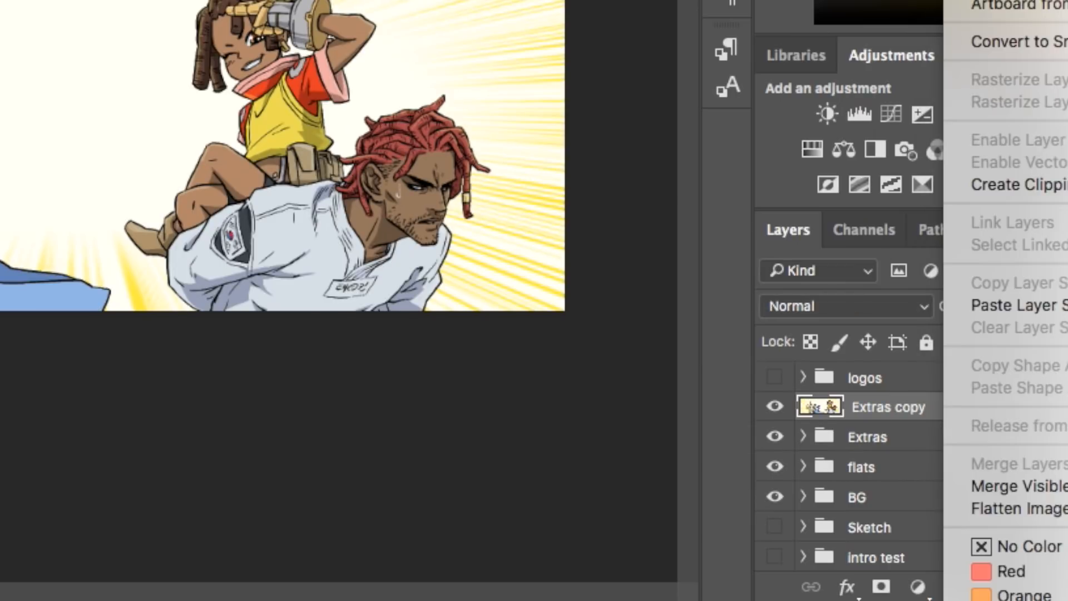
pyautogui.click(996, 3)
pyautogui.click(768, 65)
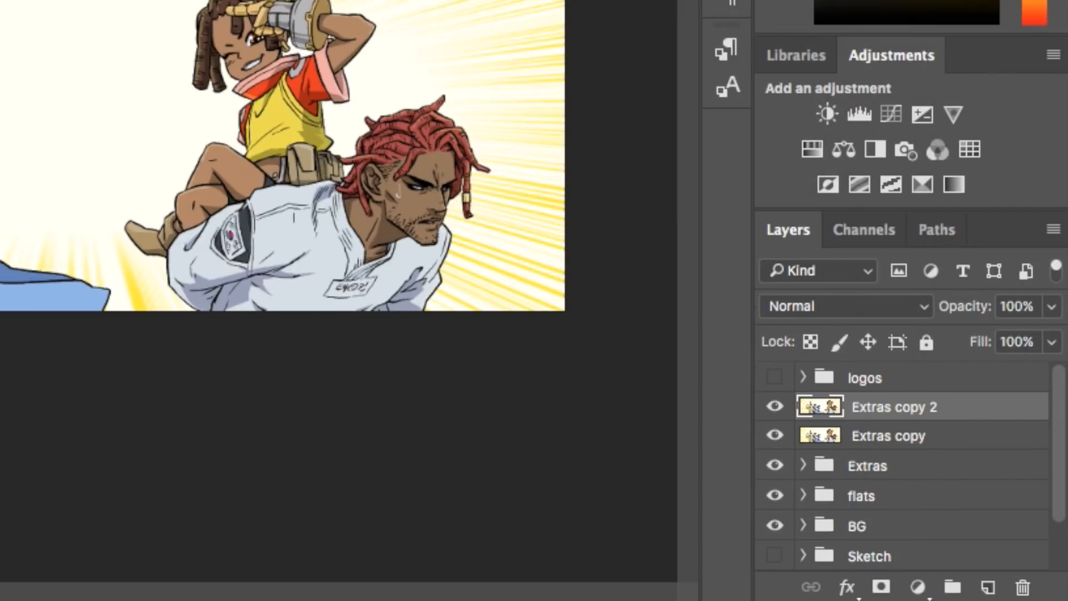
pyautogui.moveTo(96, 212); pyautogui.dragTo(787, 594)
# Step: Apply the Sharpen filter to the selected upper copy of the merged artwork
pyautogui.click(360, 2)
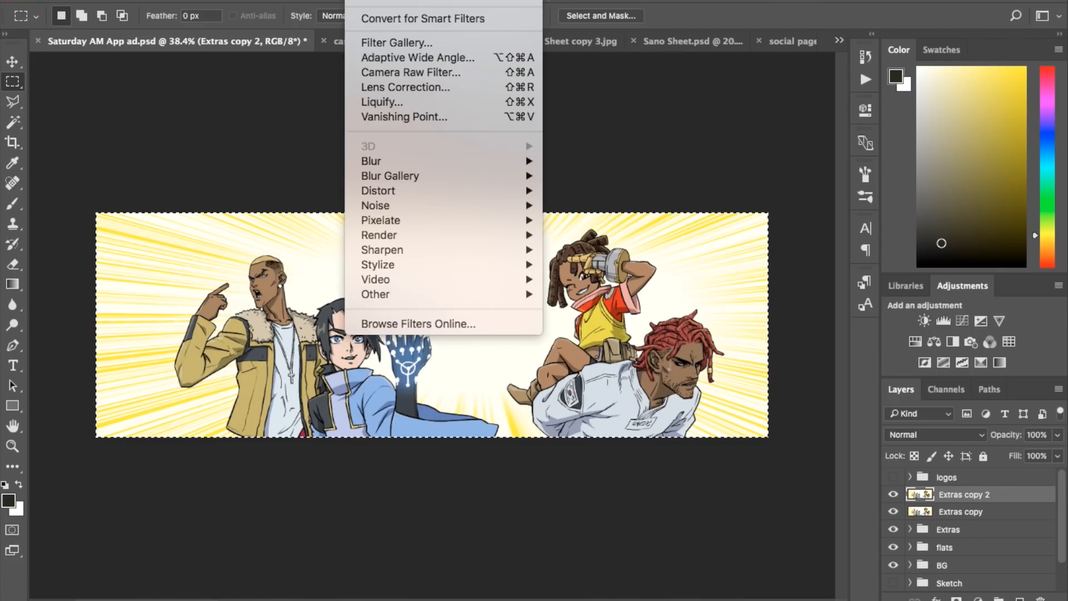
pyautogui.moveTo(456, 255)
pyautogui.click(574, 266)
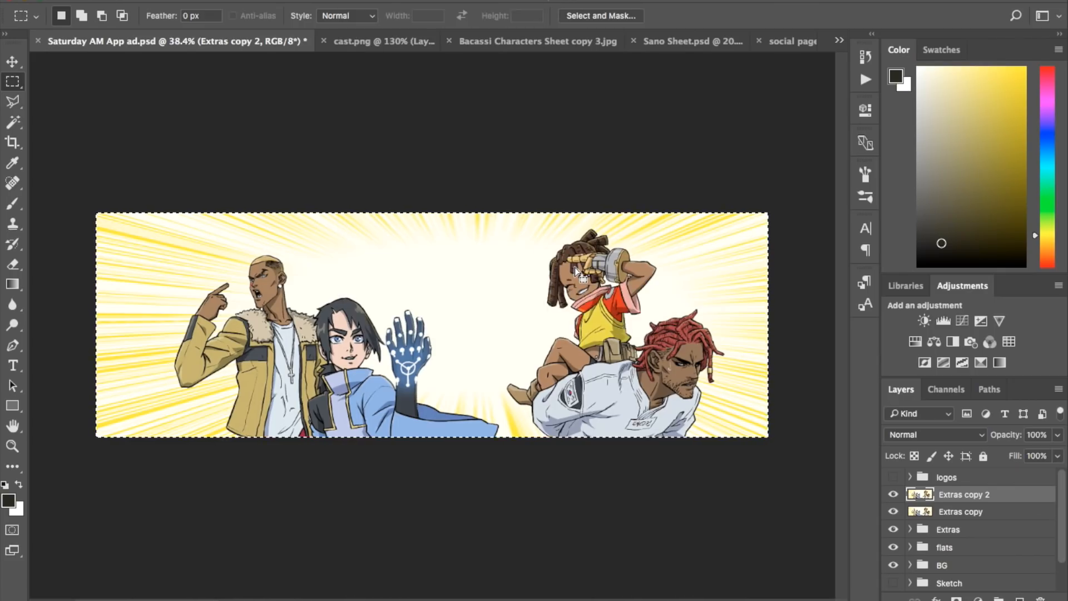
pyautogui.scroll(8, 592, 301)
pyautogui.scroll(-6, 592, 300)
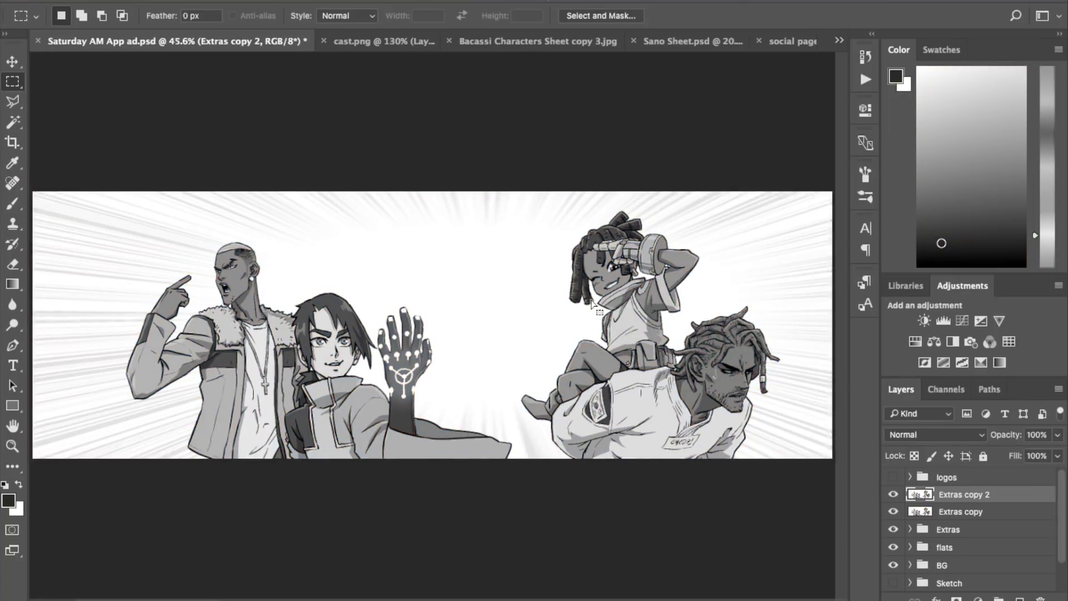
pyautogui.scroll(-1, 592, 301)
# Step: Apply a heavy Gaussian Blur to the upper merged copy
pyautogui.click(367, 1)
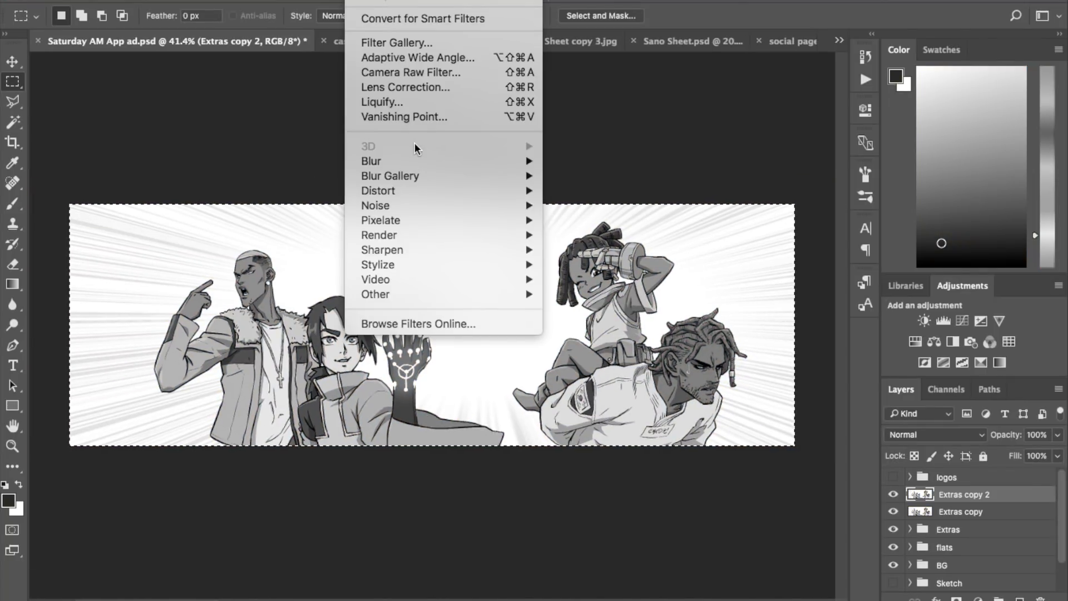
pyautogui.moveTo(472, 159)
pyautogui.click(581, 220)
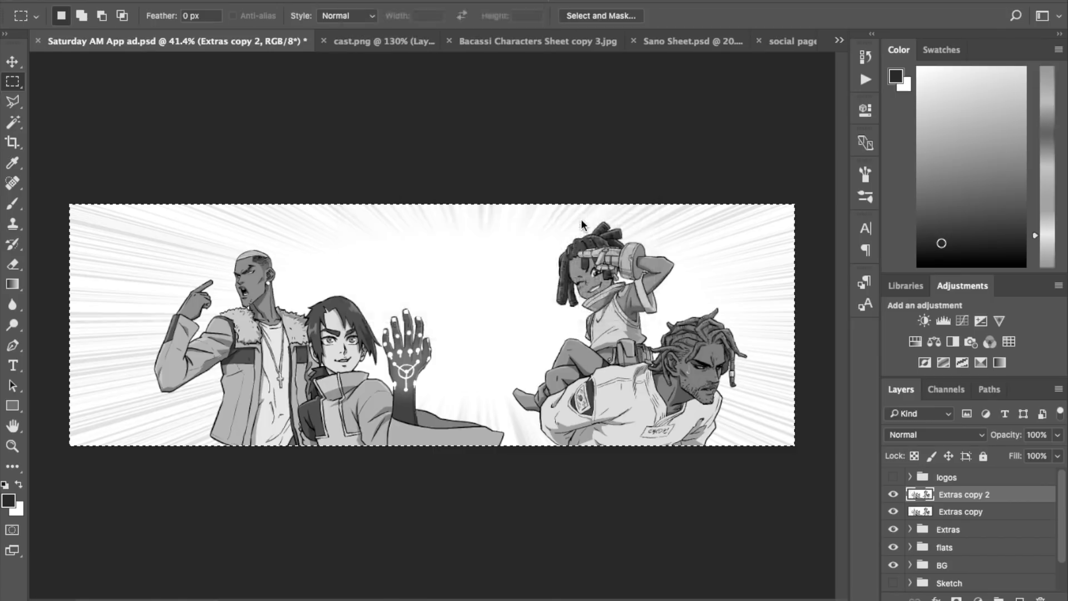
pyautogui.click(805, 253)
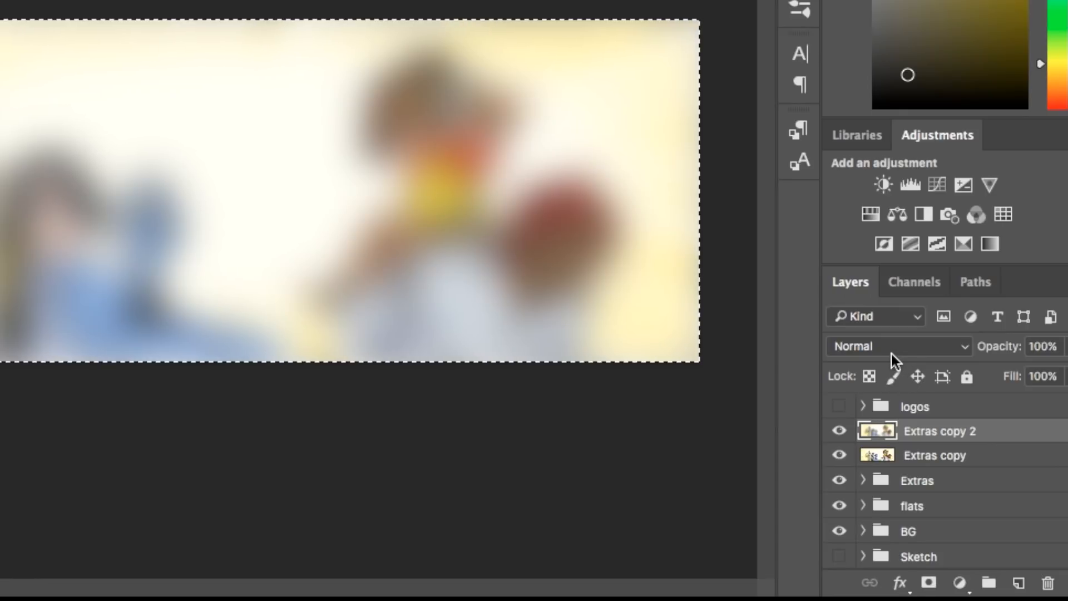
# Step: Set the blurred layer's blend mode to Lighten and its opacity to 30%
pyautogui.click(893, 353)
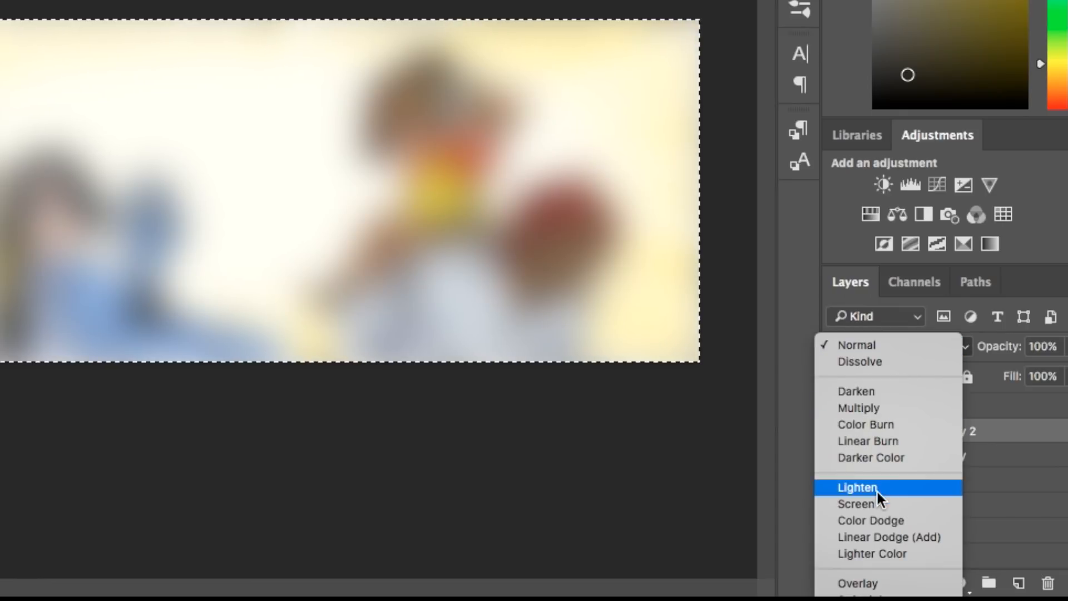
pyautogui.click(877, 489)
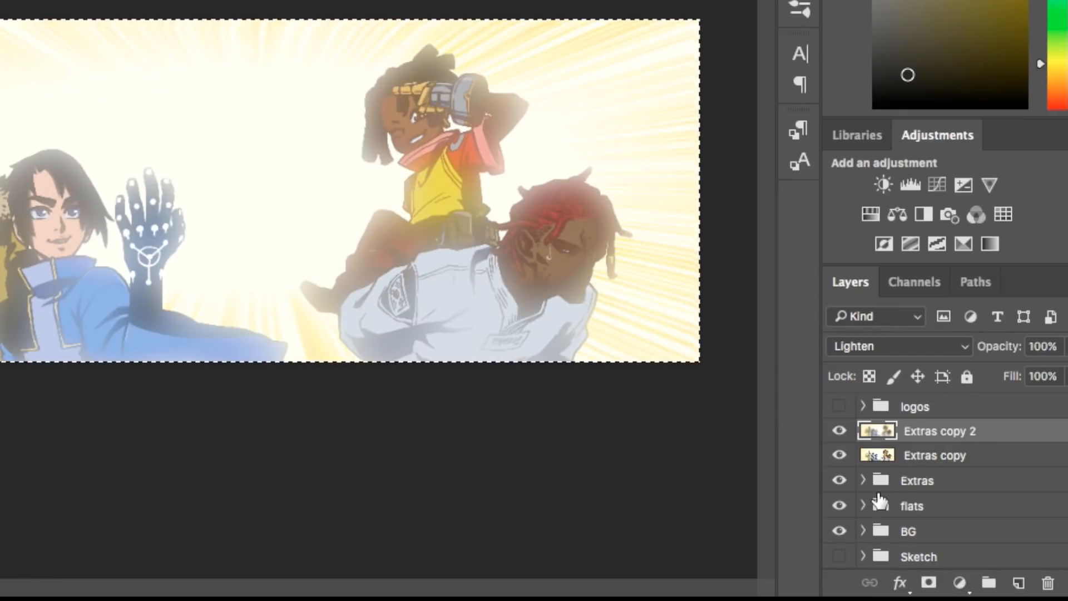
pyautogui.click(1045, 347)
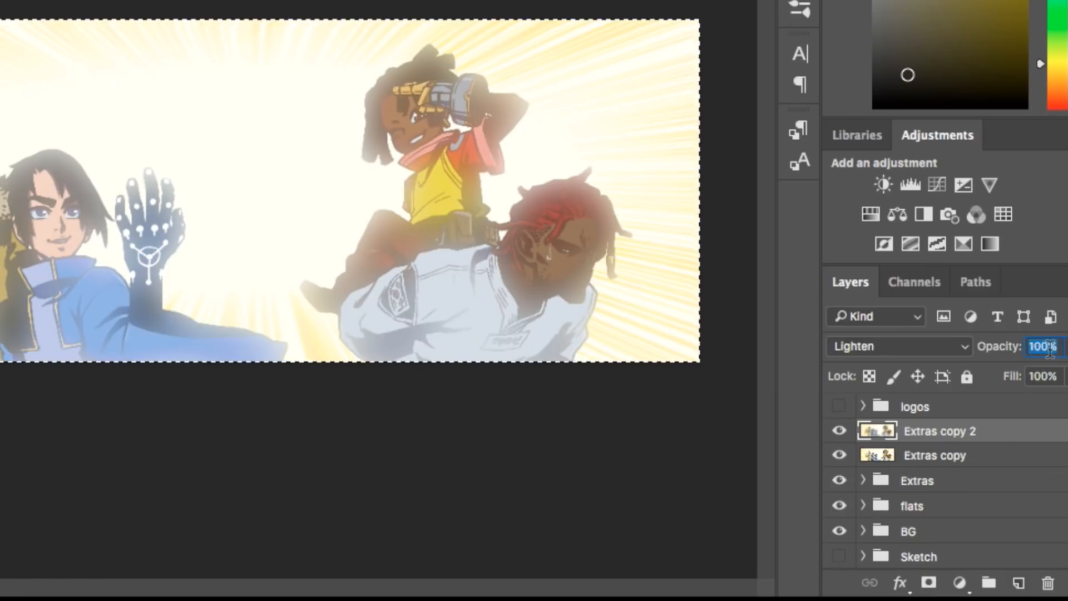
pyautogui.write('30')
pyautogui.press('Return')
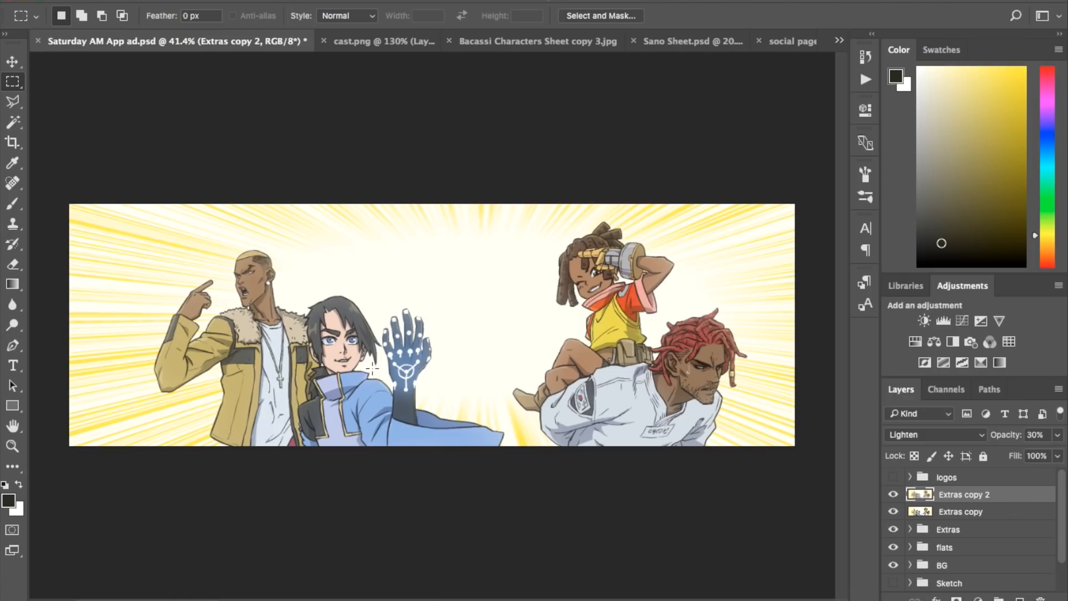
# Step: Compare the artwork with and without the blurred Lighten layer
pyautogui.scroll(8, 712, 381)
pyautogui.click(893, 494)
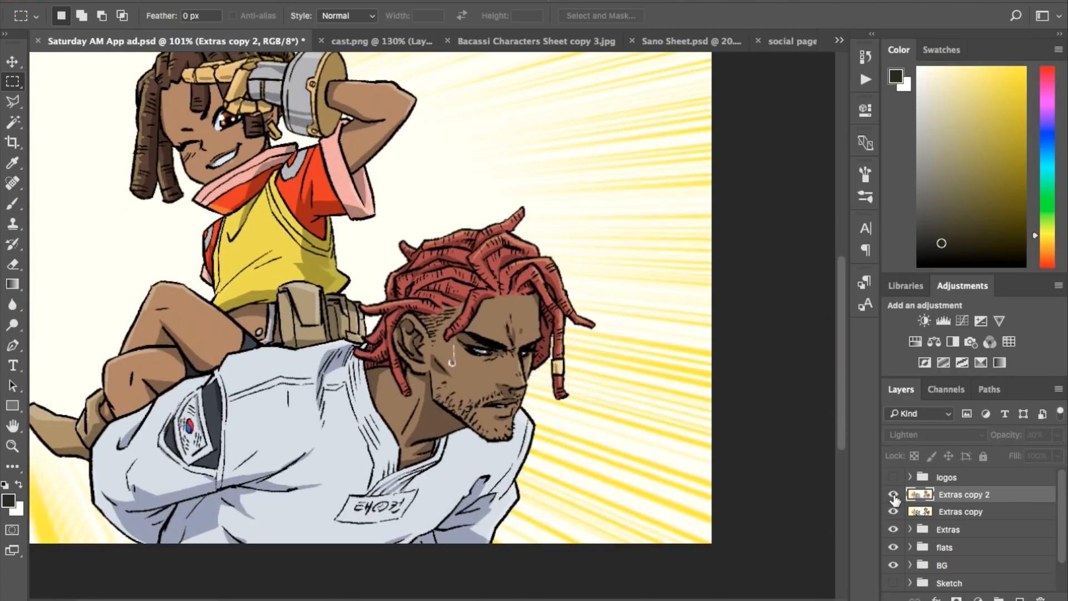
pyautogui.click(894, 495)
pyautogui.click(893, 495)
pyautogui.click(894, 495)
pyautogui.scroll(-3, 518, 373)
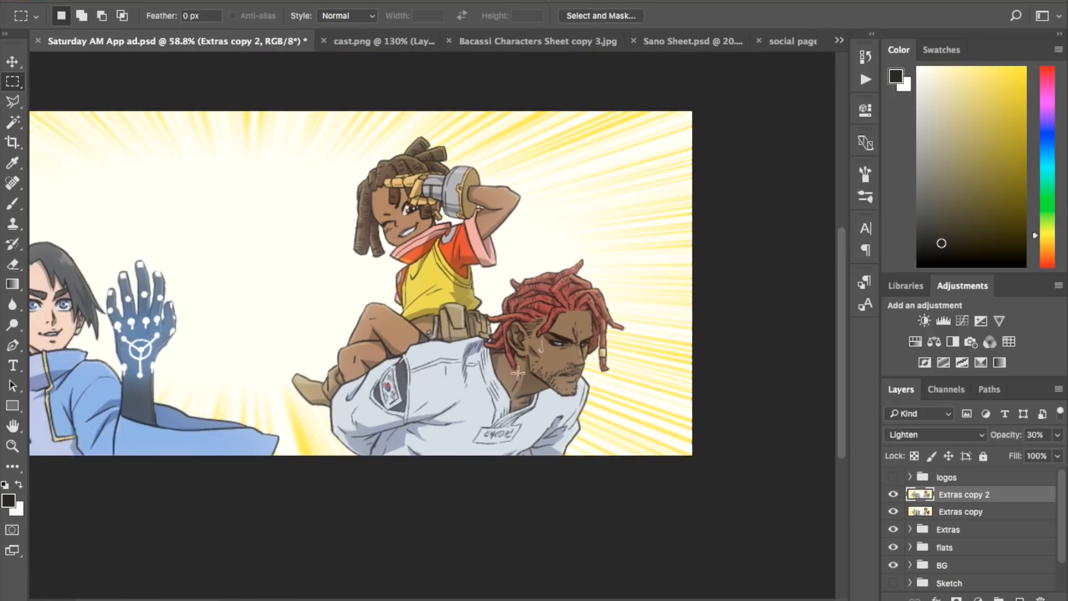
pyautogui.scroll(-2, 518, 373)
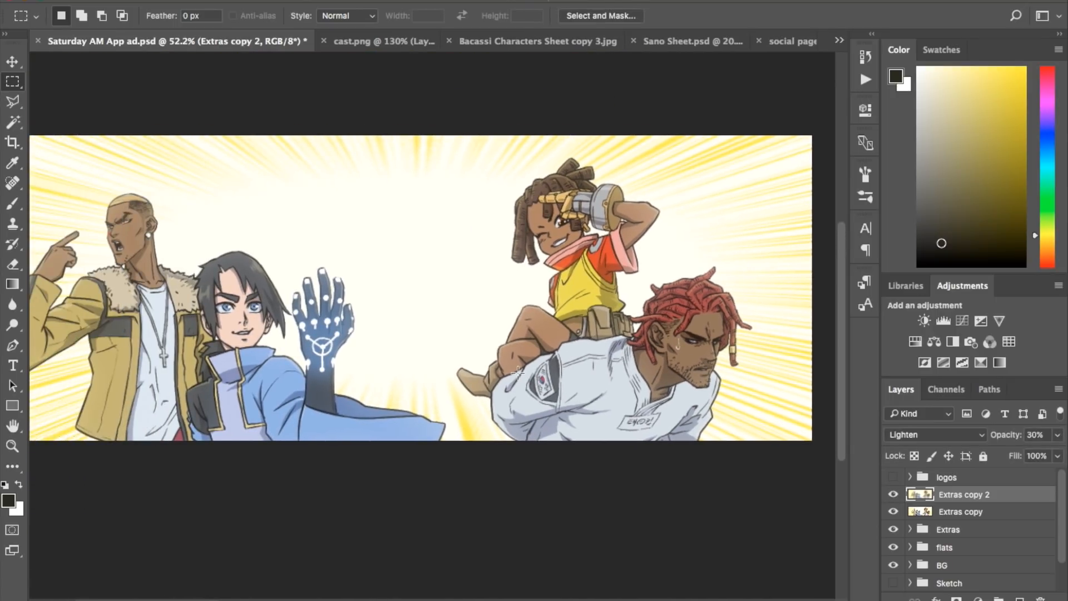
pyautogui.scroll(-1, 517, 371)
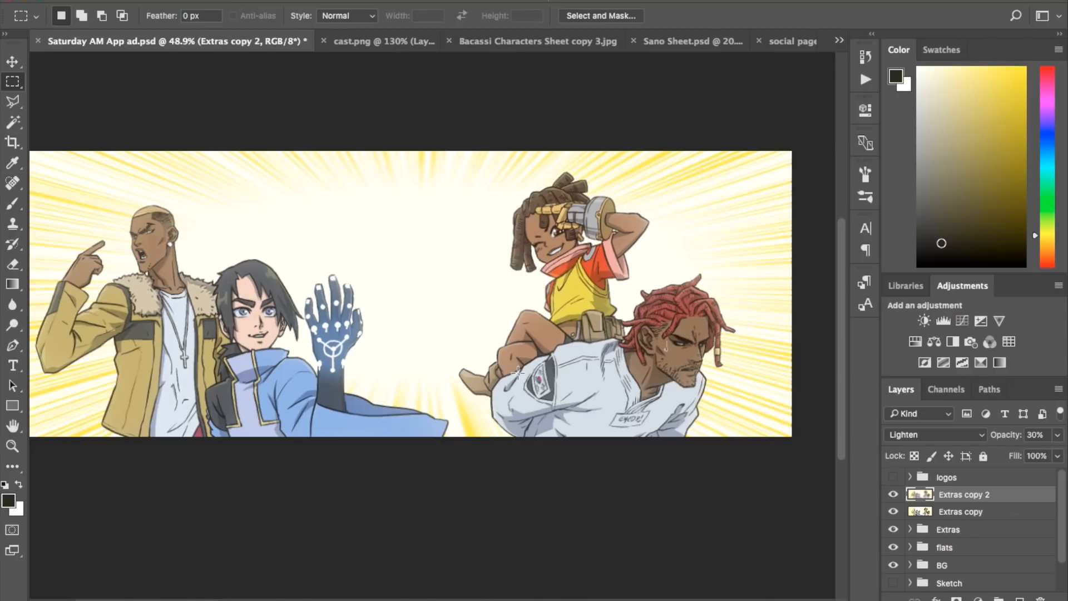
# Step: Delete both merged copies, Extras copy and Extras copy 2
pyautogui.click(1001, 518)
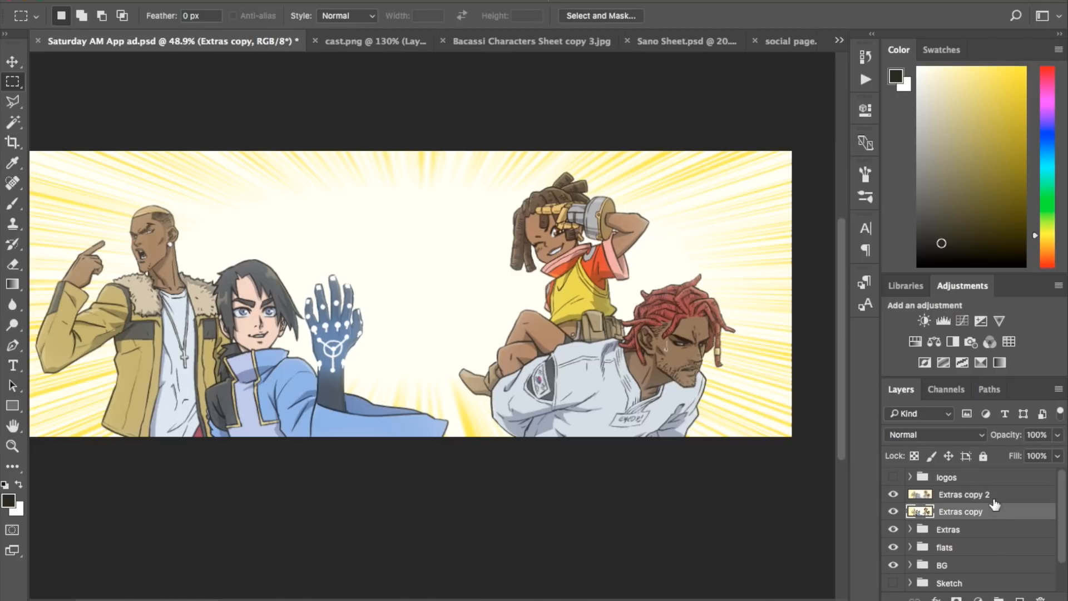
pyautogui.keyDown('shift'); pyautogui.click(993, 499); pyautogui.keyUp('shift')
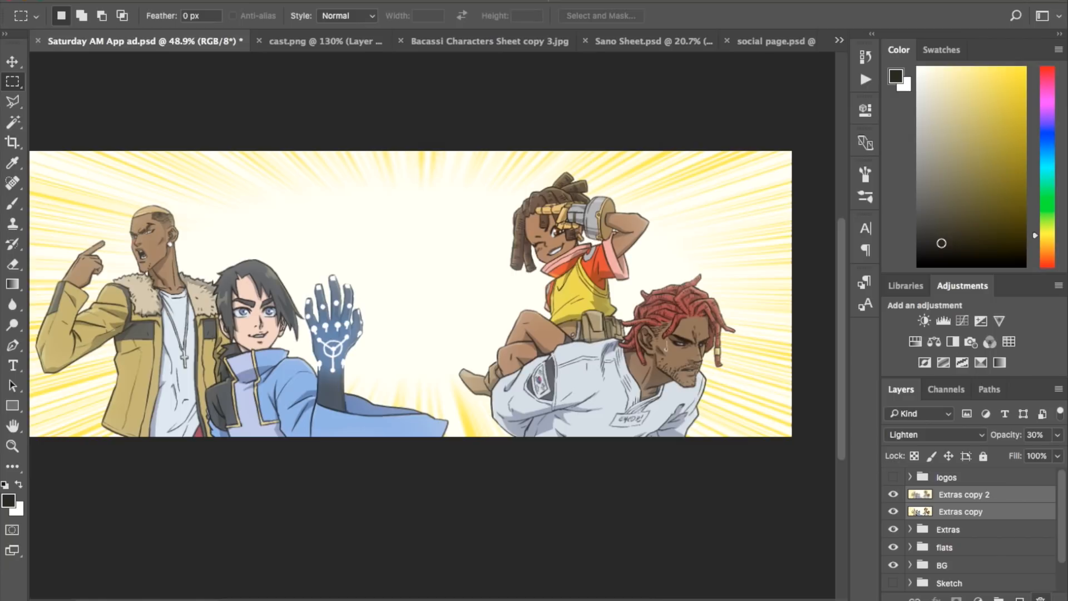
pyautogui.press('Delete')
pyautogui.click(857, 240)
# Step: Add an Outer Glow to the highlights layer in the Extras group, using a pale yellow colour and Color Dodge blending
pyautogui.click(911, 494)
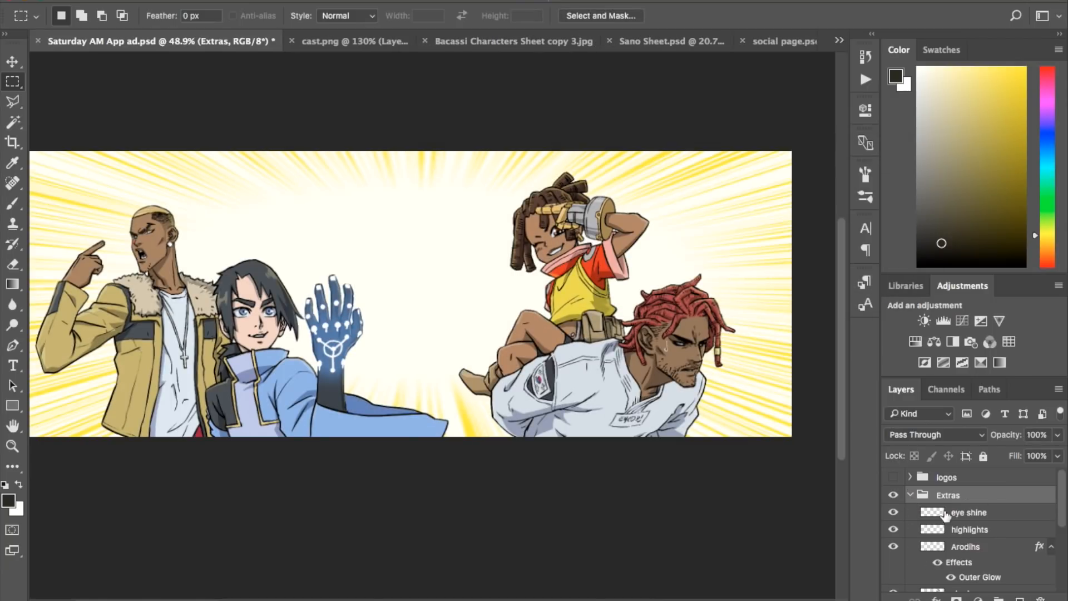
pyautogui.click(996, 529)
pyautogui.doubleClick(1001, 530)
pyautogui.click(698, 403)
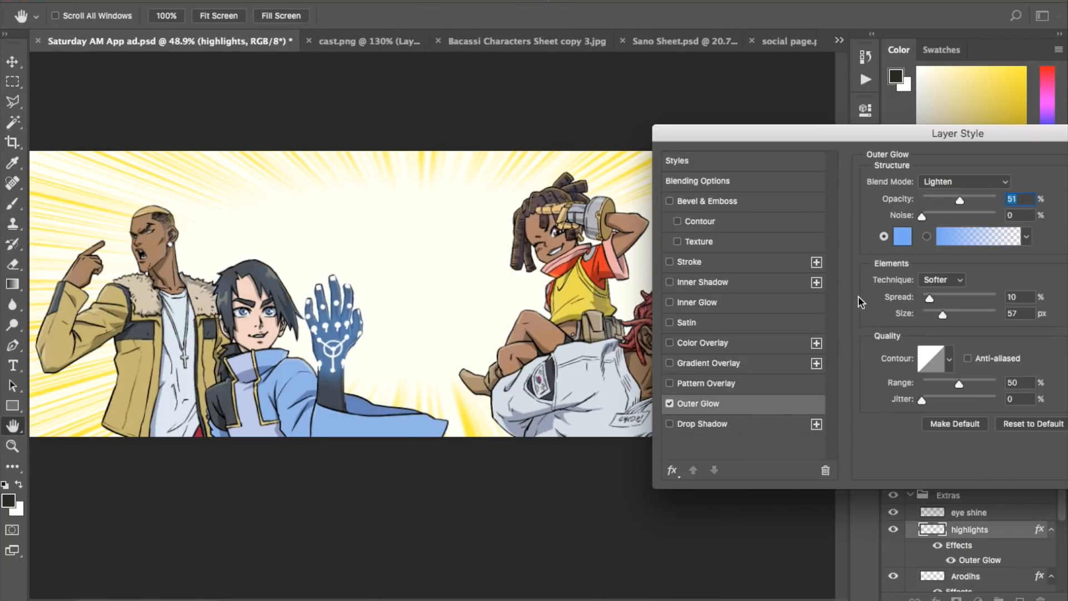
pyautogui.click(902, 237)
pyautogui.moveTo(680, 505); pyautogui.dragTo(678, 493)
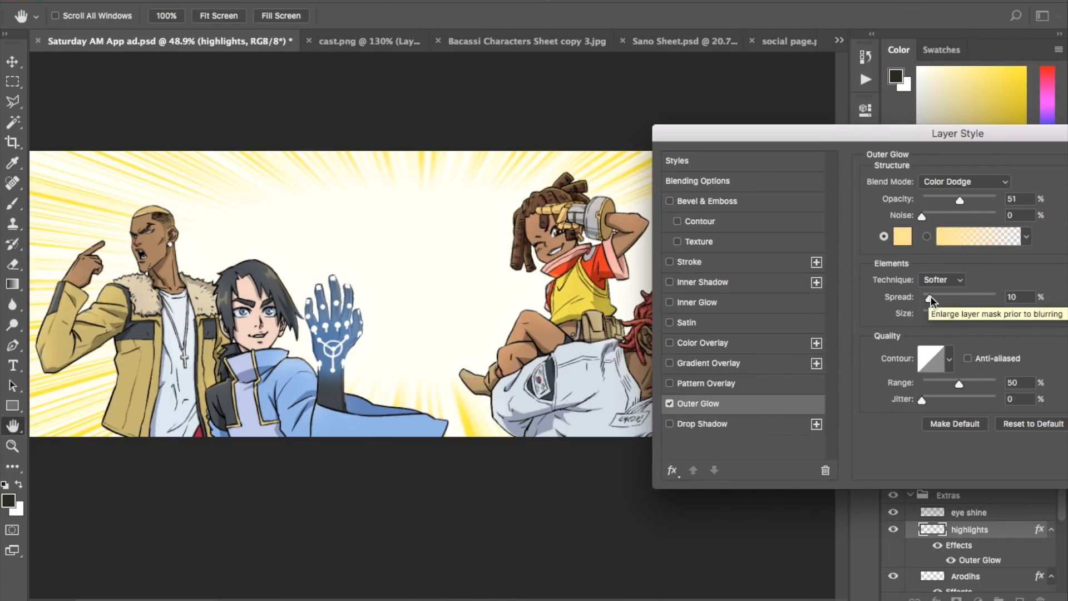
pyautogui.moveTo(930, 296); pyautogui.dragTo(933, 296)
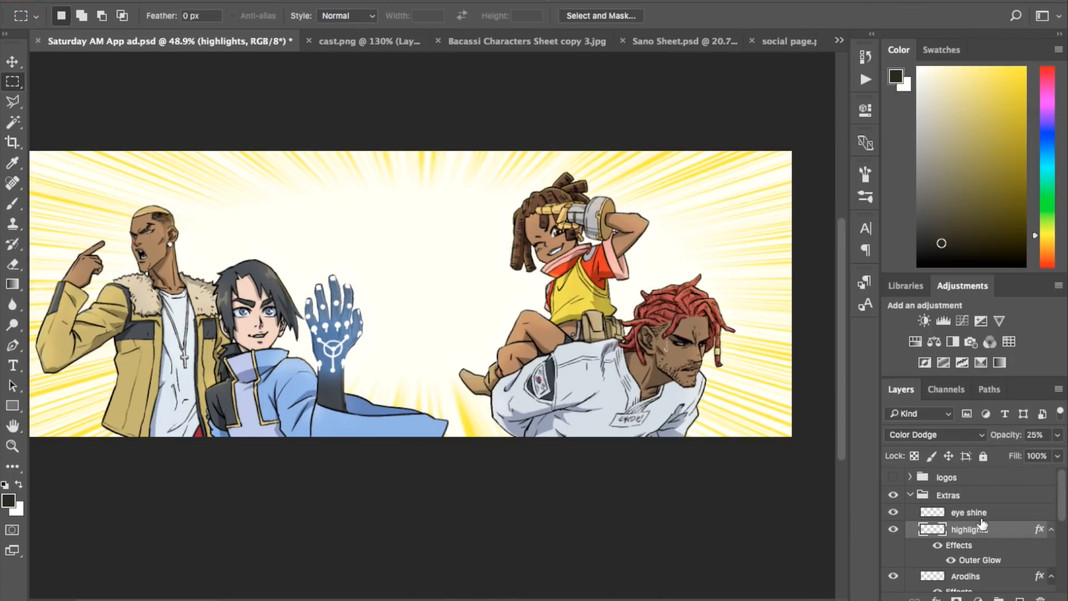
pyautogui.scroll(-3, 982, 523)
pyautogui.scroll(5, 556, 222)
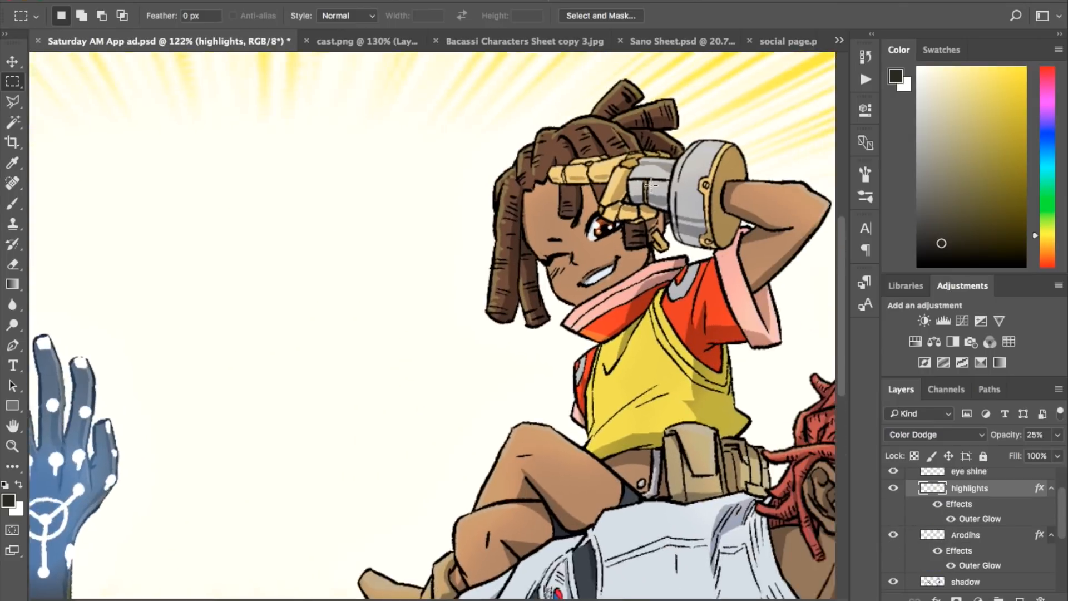
pyautogui.scroll(-5, 651, 185)
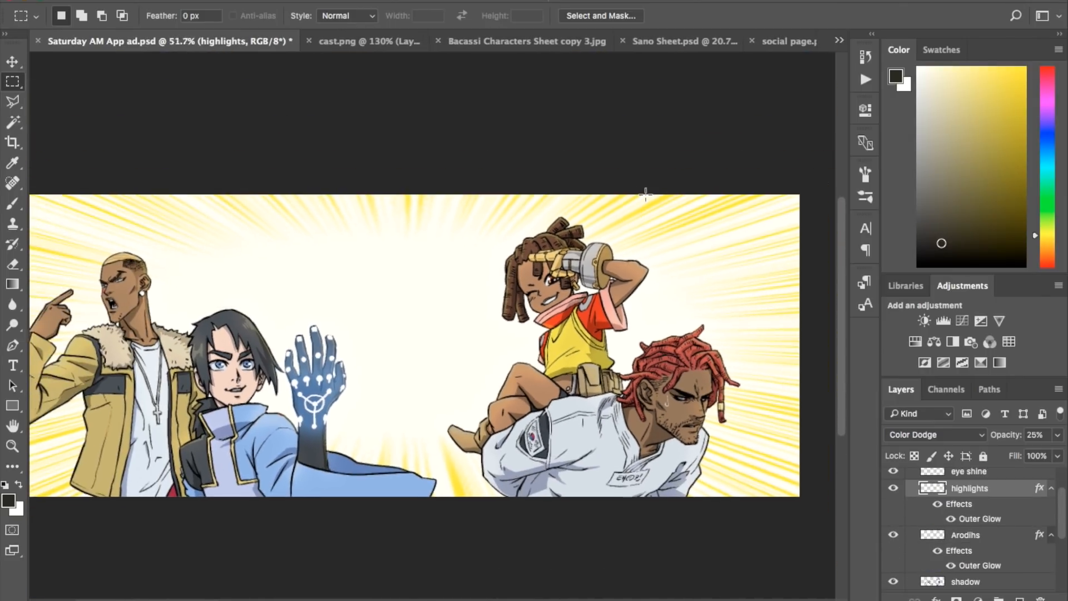
pyautogui.scroll(-1, 645, 194)
pyautogui.scroll(1, 1000, 496)
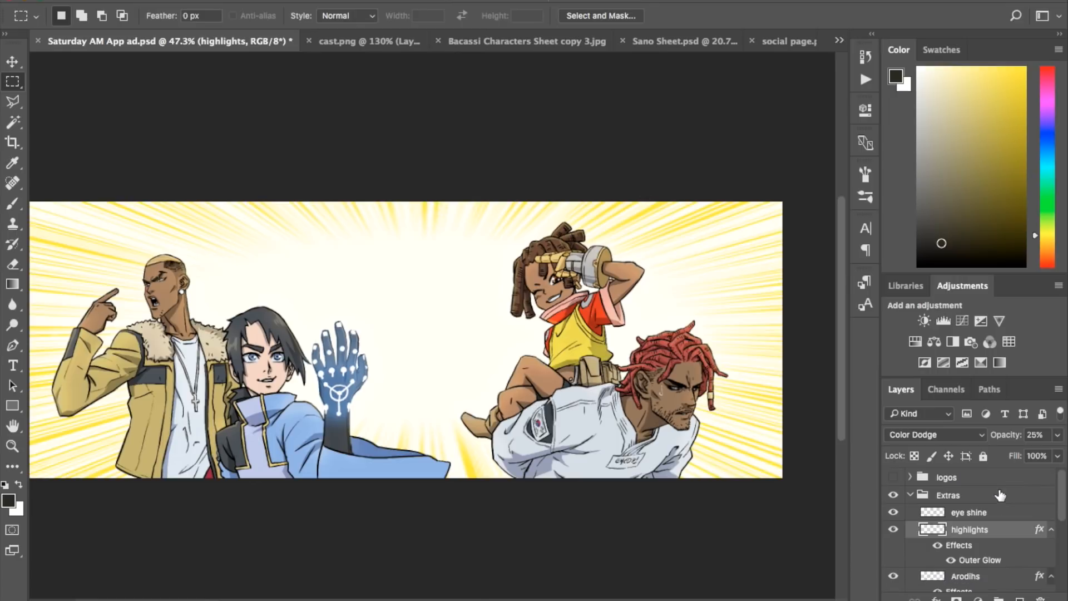
# Step: Duplicate the Extras, flats and BG groups together
pyautogui.click(912, 495)
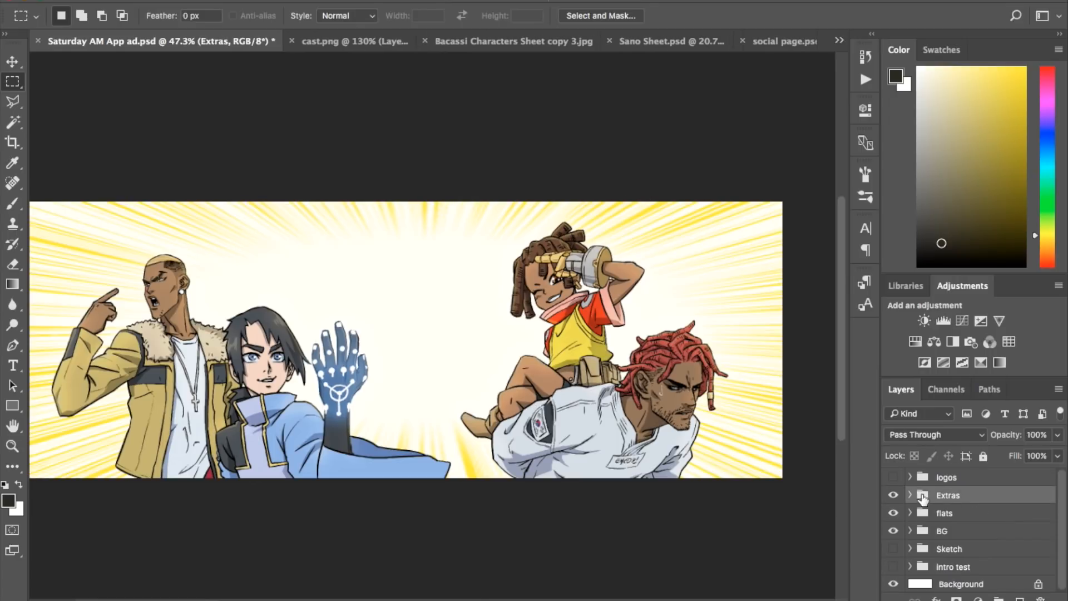
pyautogui.keyDown('shift'); pyautogui.click(958, 536); pyautogui.keyUp('shift')
pyautogui.rightClick(958, 529)
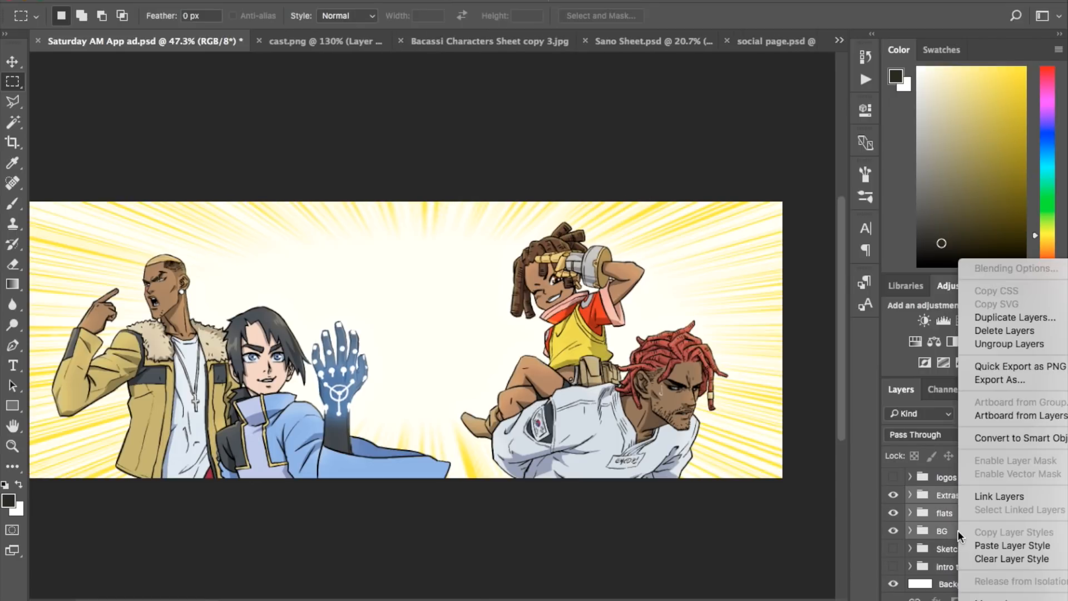
pyautogui.click(1023, 320)
pyautogui.press('Return')
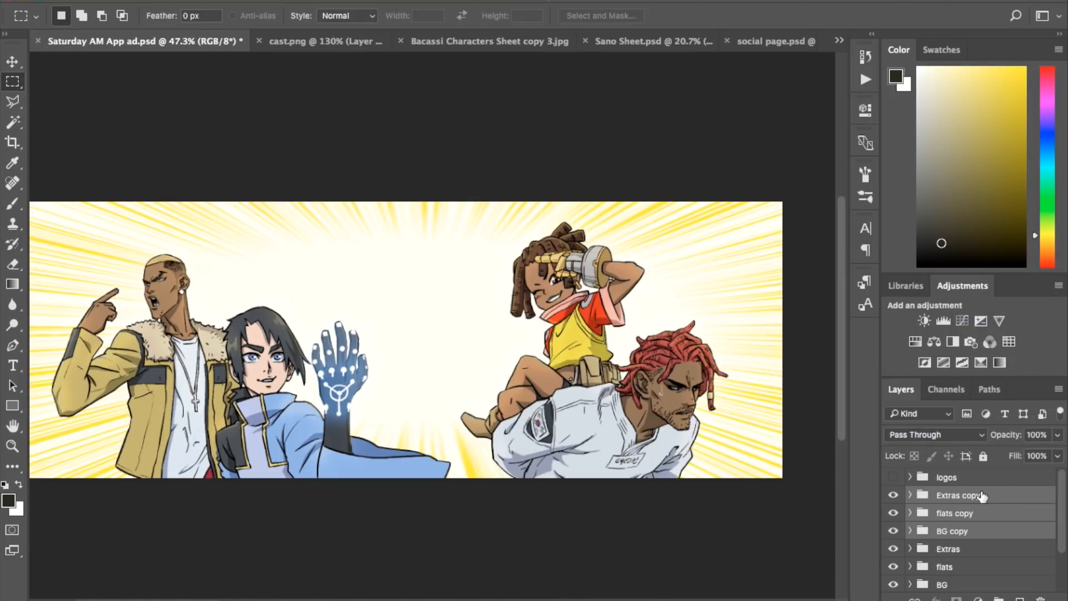
# Step: Merge the three copied groups into a single layer and duplicate that merged layer
pyautogui.rightClick(990, 495)
pyautogui.click(998, 499)
pyautogui.rightClick(998, 503)
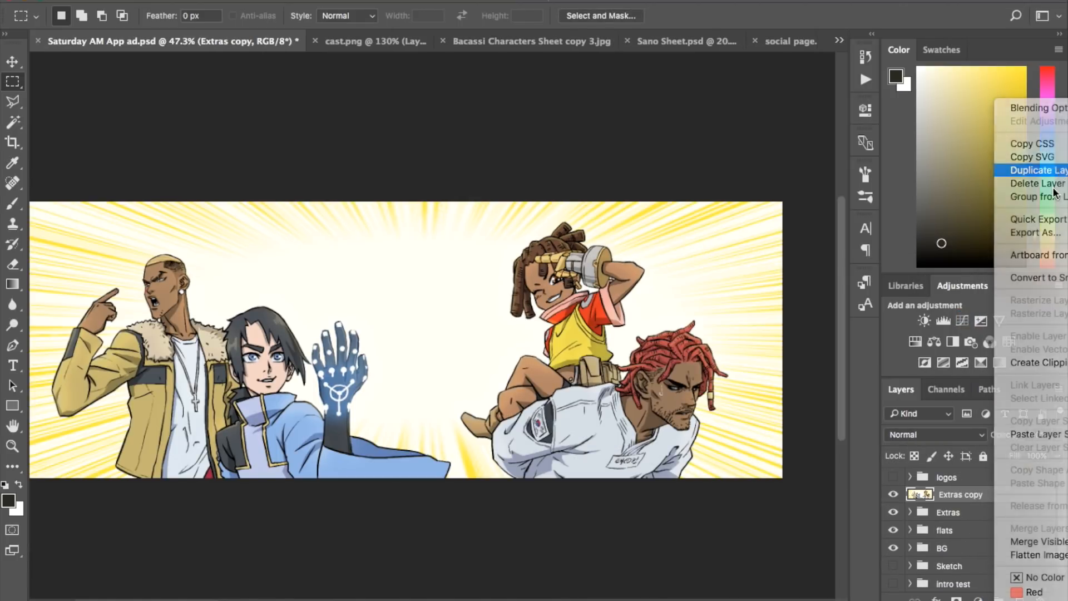
pyautogui.click(1018, 168)
pyautogui.click(876, 292)
# Step: Select the whole canvas and apply a Gaussian Blur with a radius of 30 to the Extras copy 2 layer
pyautogui.press('super+0')
pyautogui.moveTo(41, 170); pyautogui.dragTo(826, 466)
pyautogui.click(363, 0)
pyautogui.moveTo(505, 162)
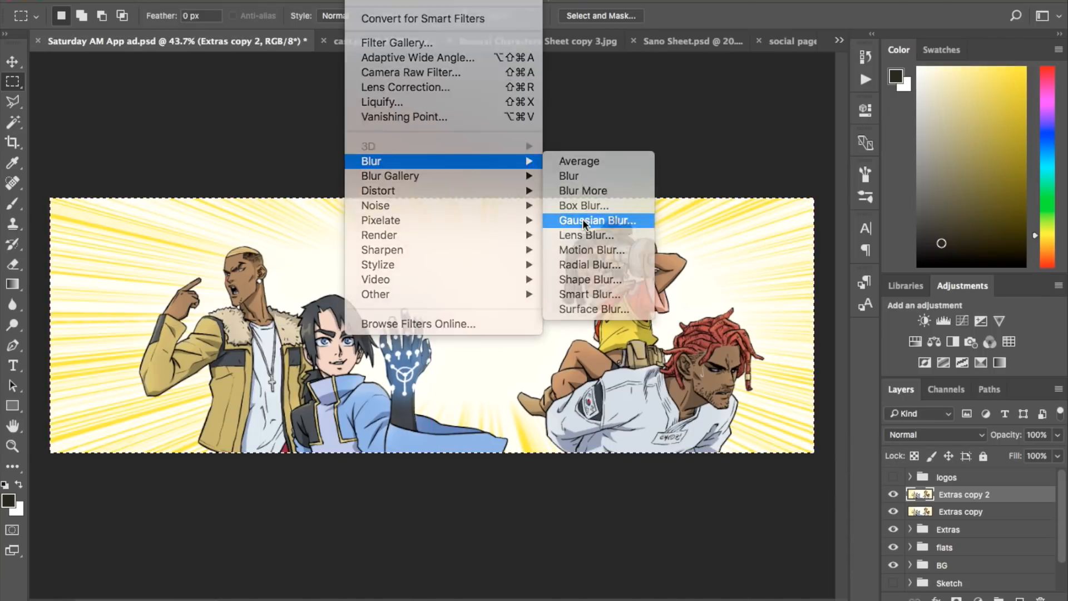
pyautogui.click(590, 219)
pyautogui.write('30')
pyautogui.click(815, 246)
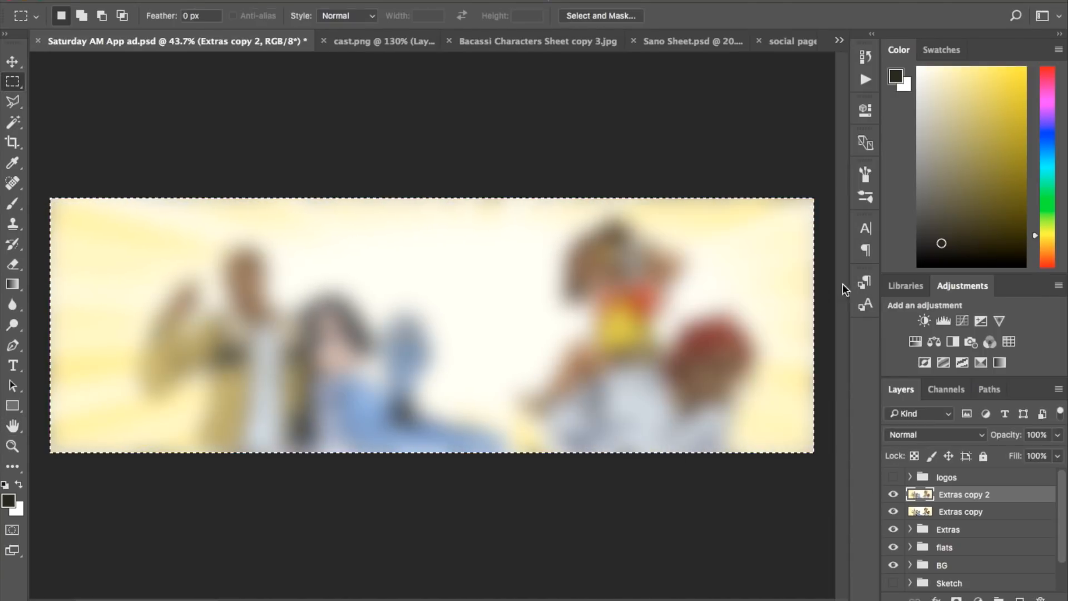
# Step: Set the blurred Extras copy 2 layer's blend mode to Lighten and its opacity to 30%
pyautogui.click(943, 437)
pyautogui.click(934, 535)
pyautogui.click(1037, 434)
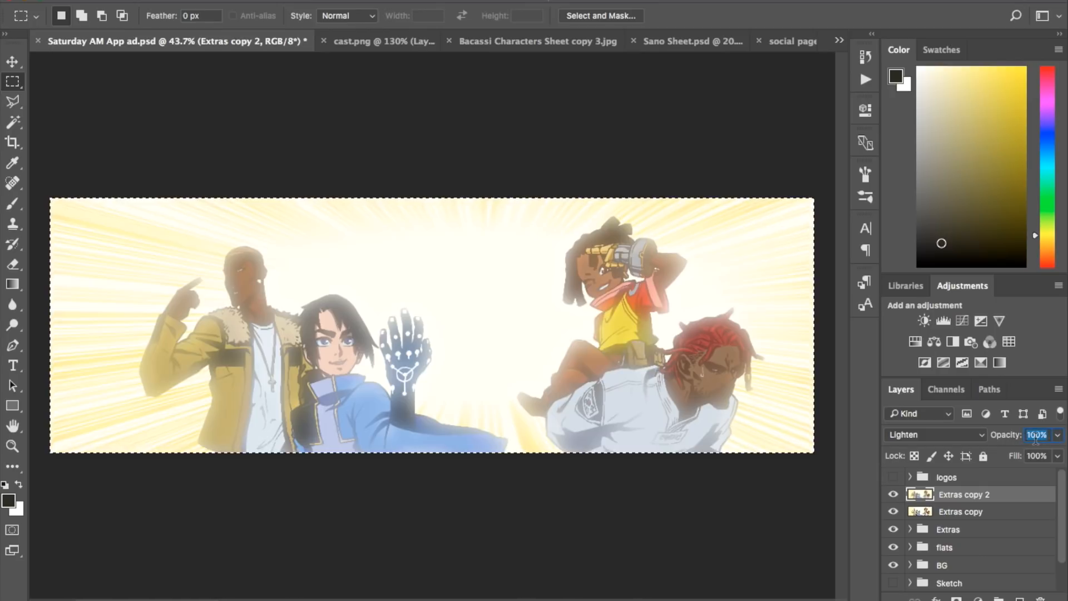
pyautogui.write('30')
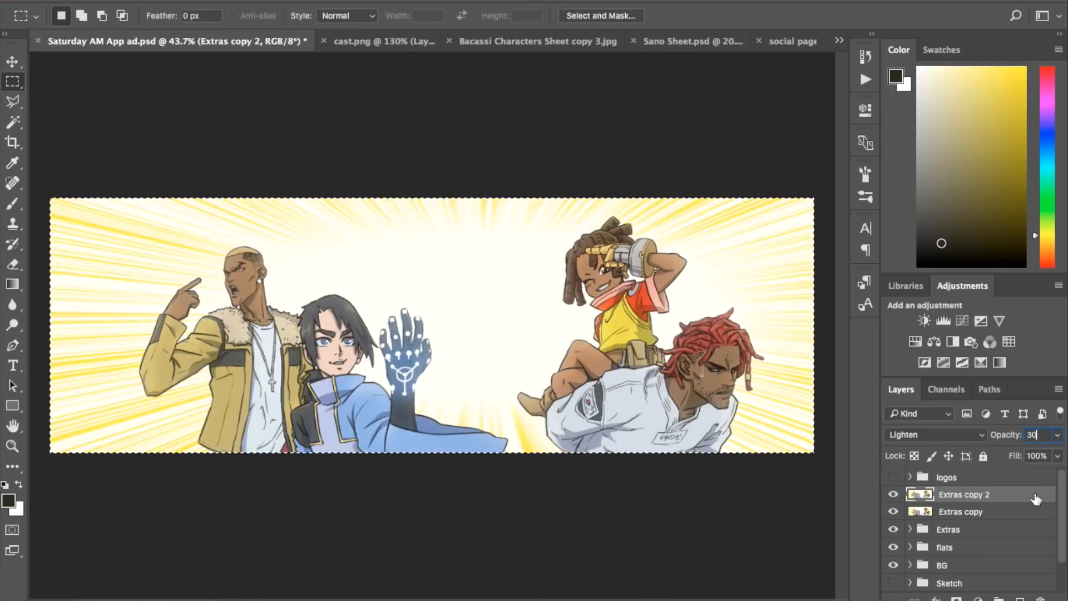
pyautogui.press('Return')
pyautogui.click(1007, 509)
pyautogui.click(995, 500)
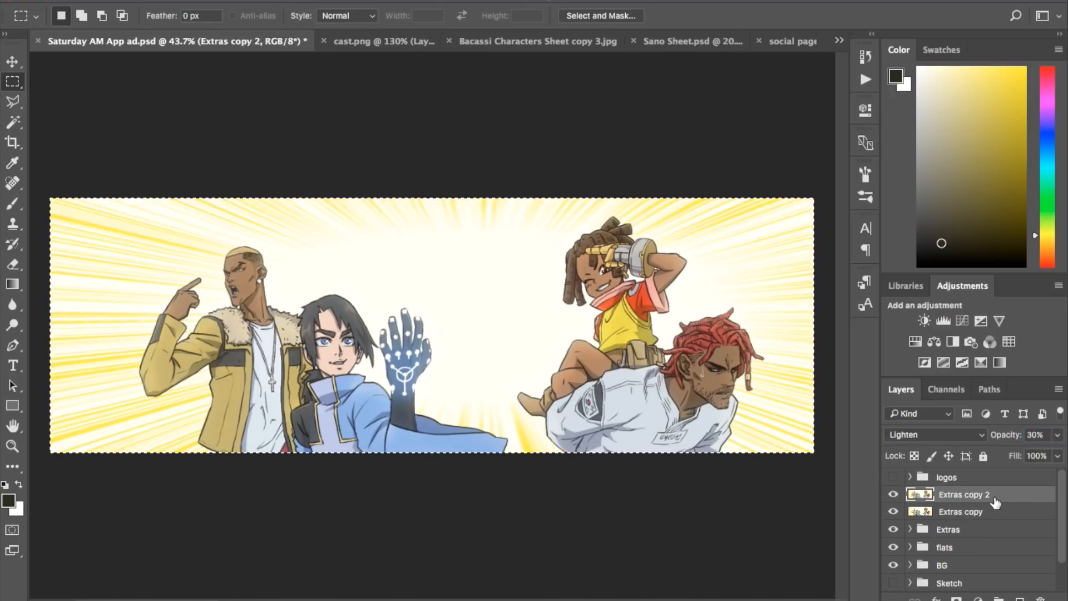
pyautogui.click(306, 1)
pyautogui.moveTo(358, 0)
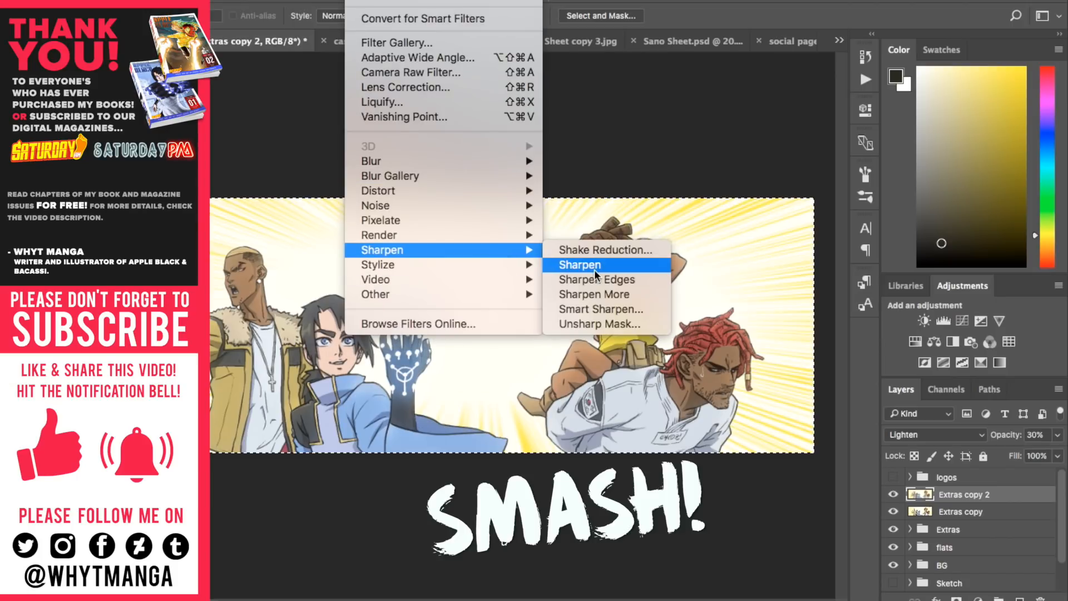
pyautogui.click(593, 513)
pyautogui.scroll(10, 723, 382)
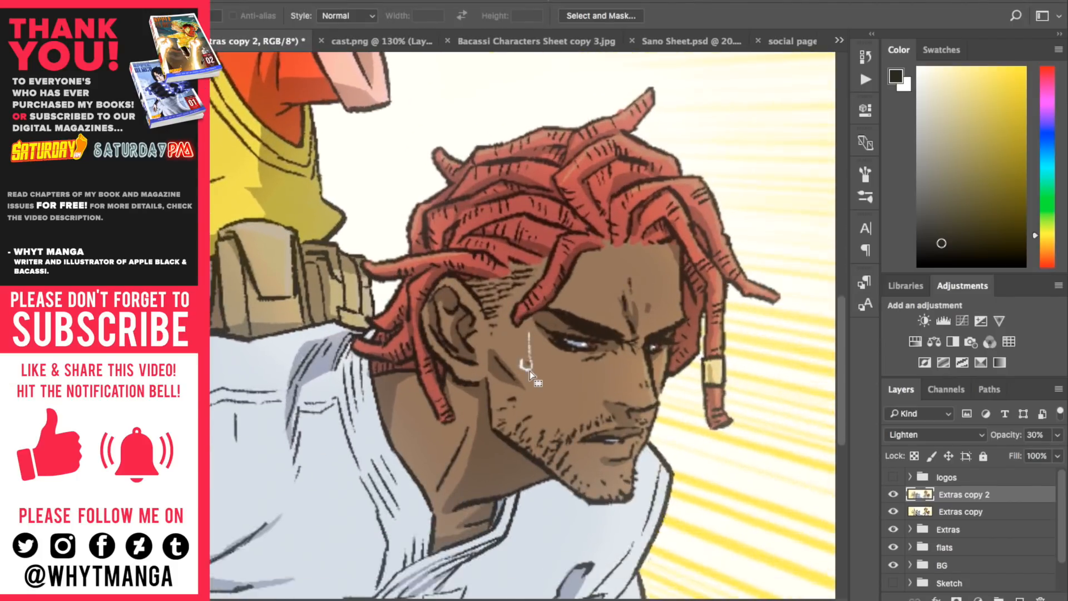
pyautogui.press('super+minus')
pyautogui.click(317, 0)
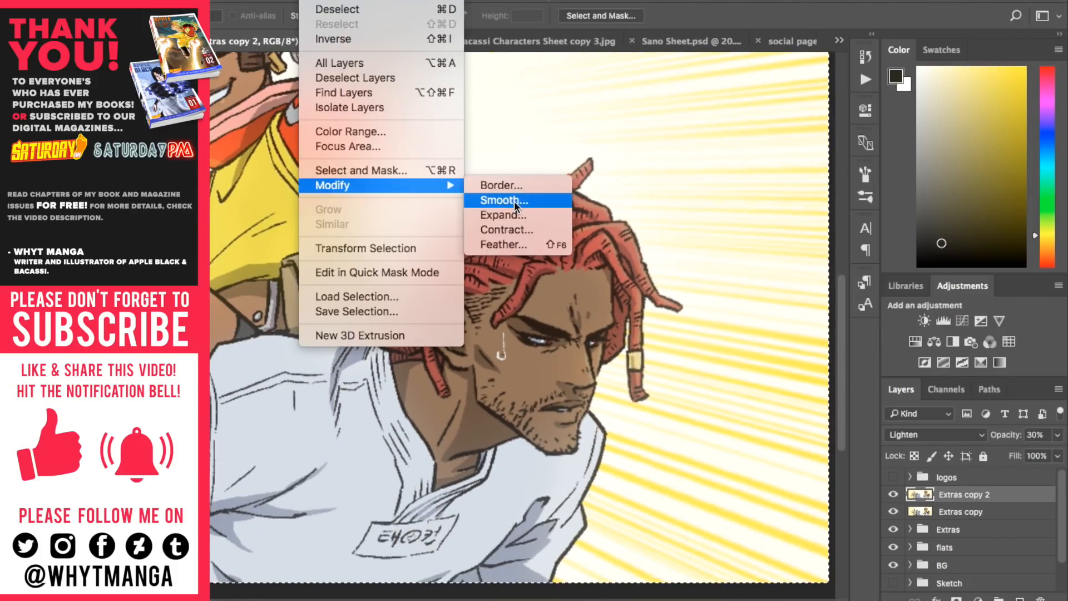
pyautogui.moveTo(365, 0)
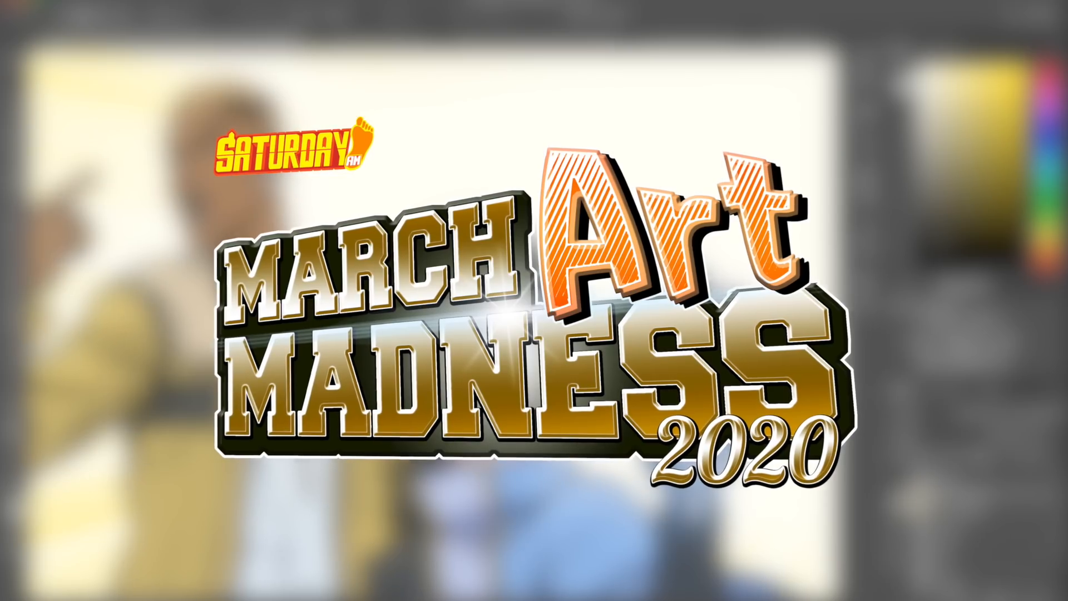